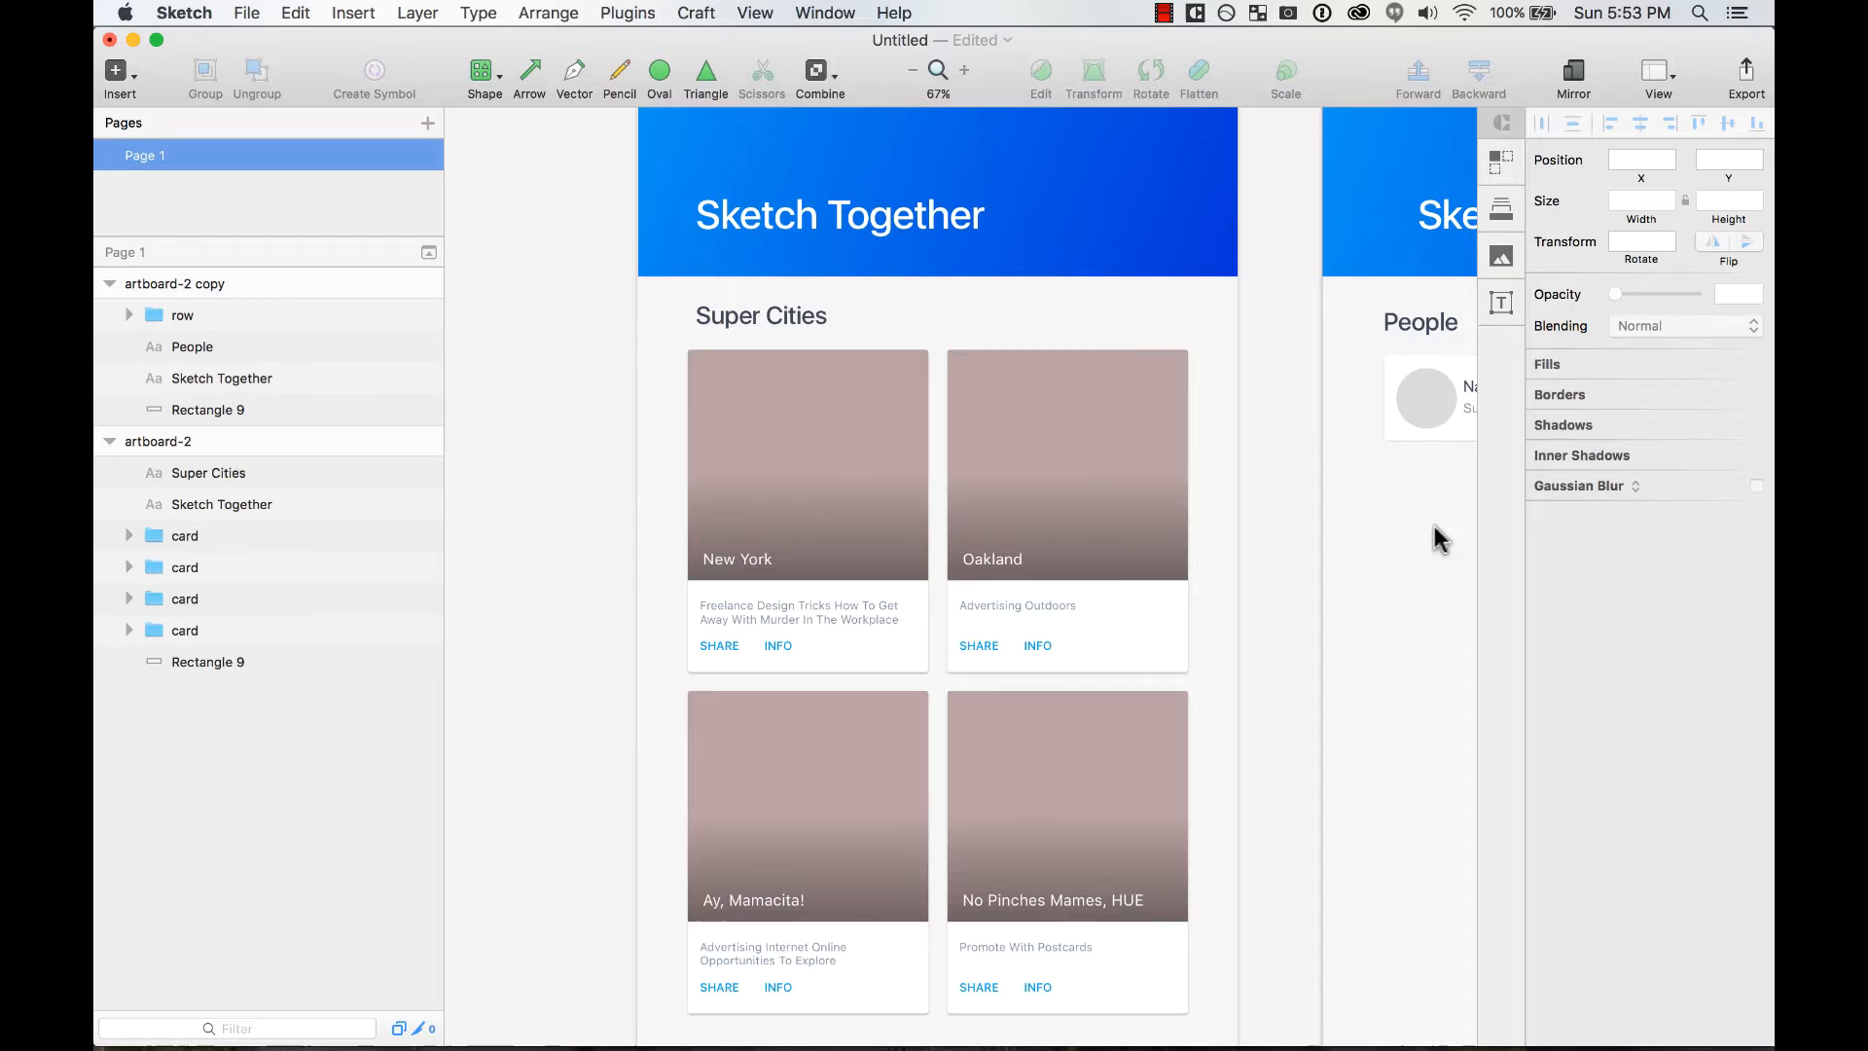
Open Craft's photo placement tool, check its local folder source and choose Unsplash as the photo source
click(1502, 256)
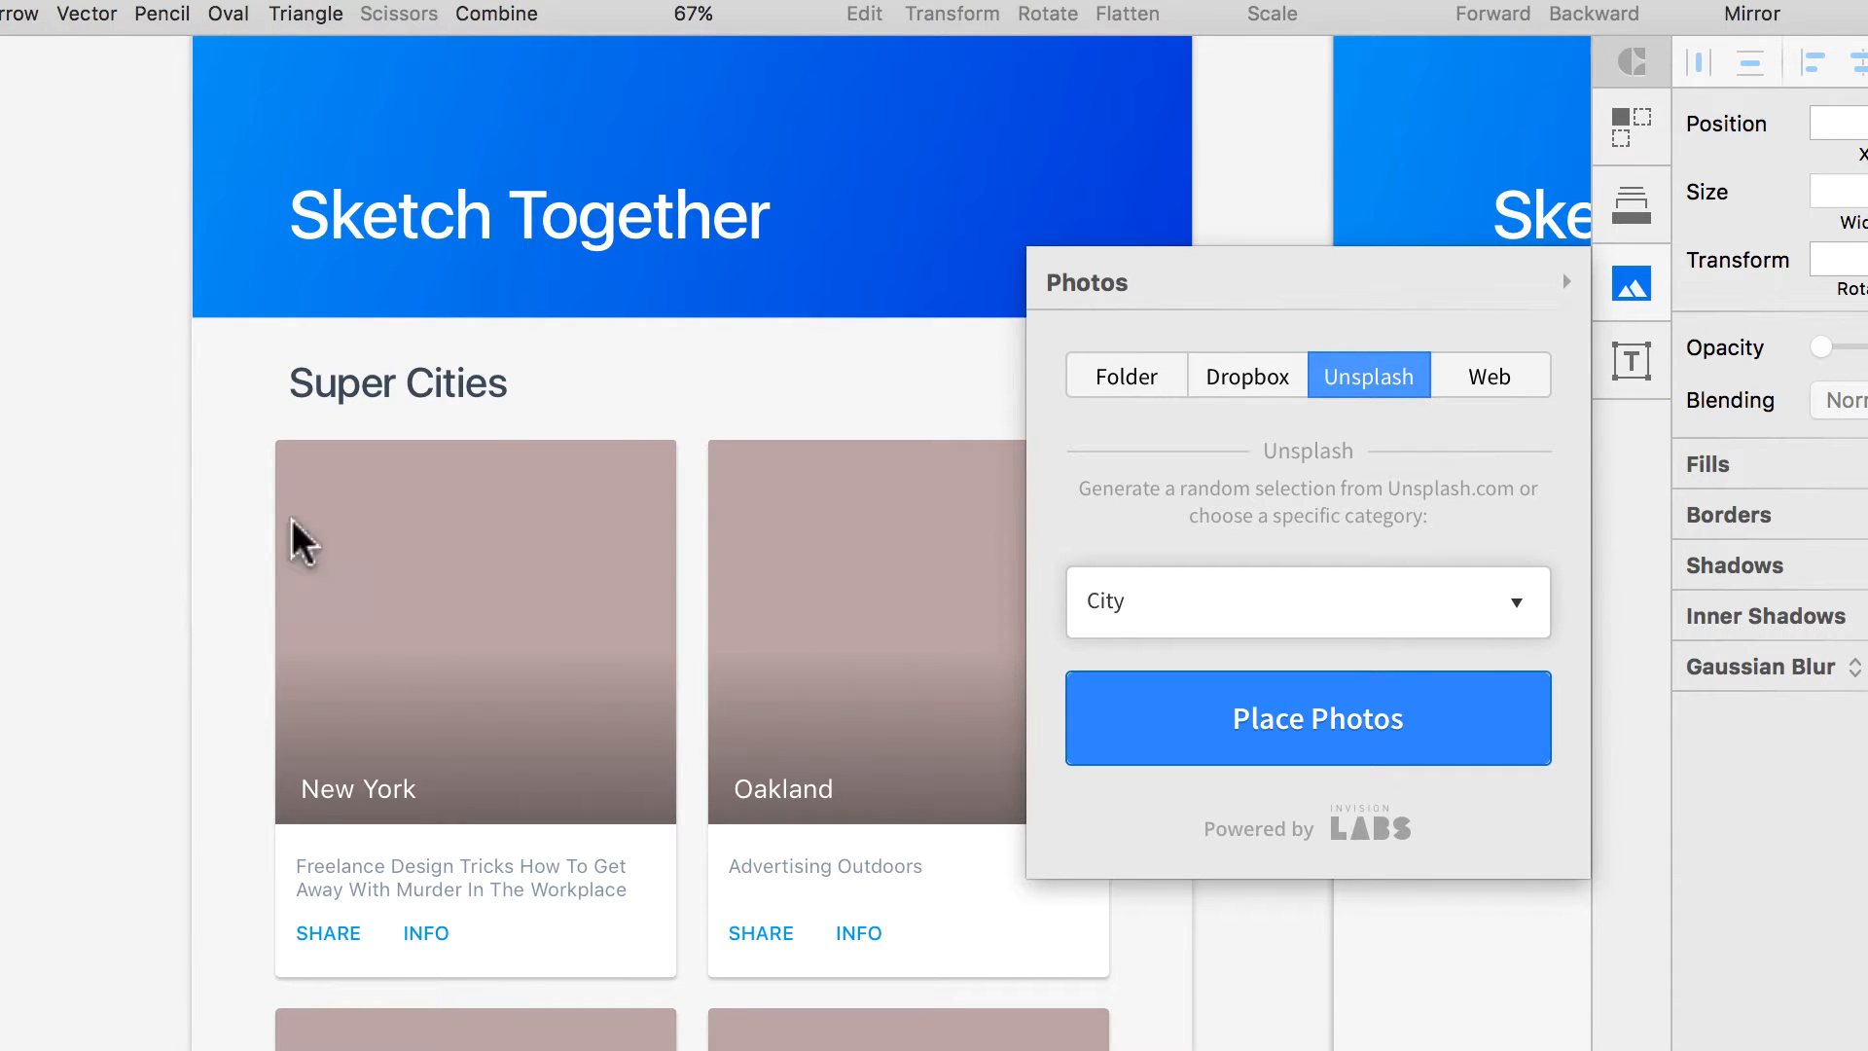
click(1264, 376)
click(1158, 377)
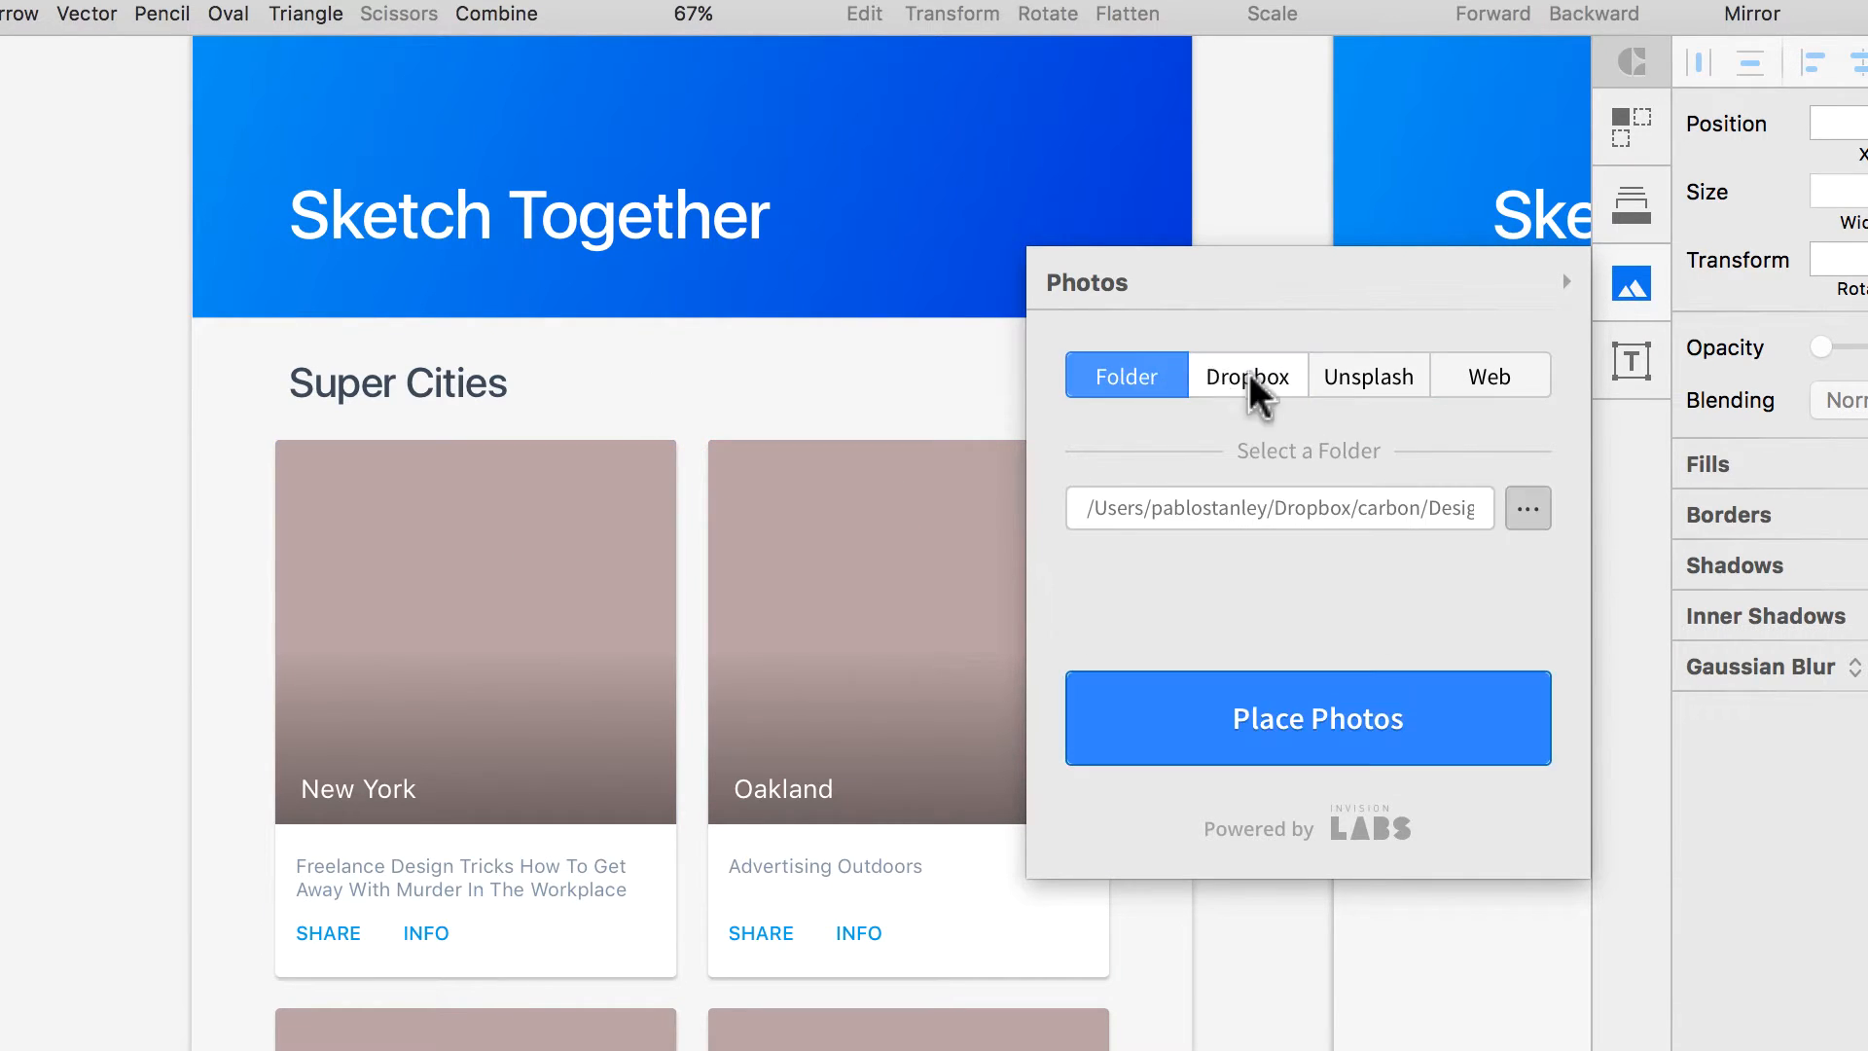
click(1374, 379)
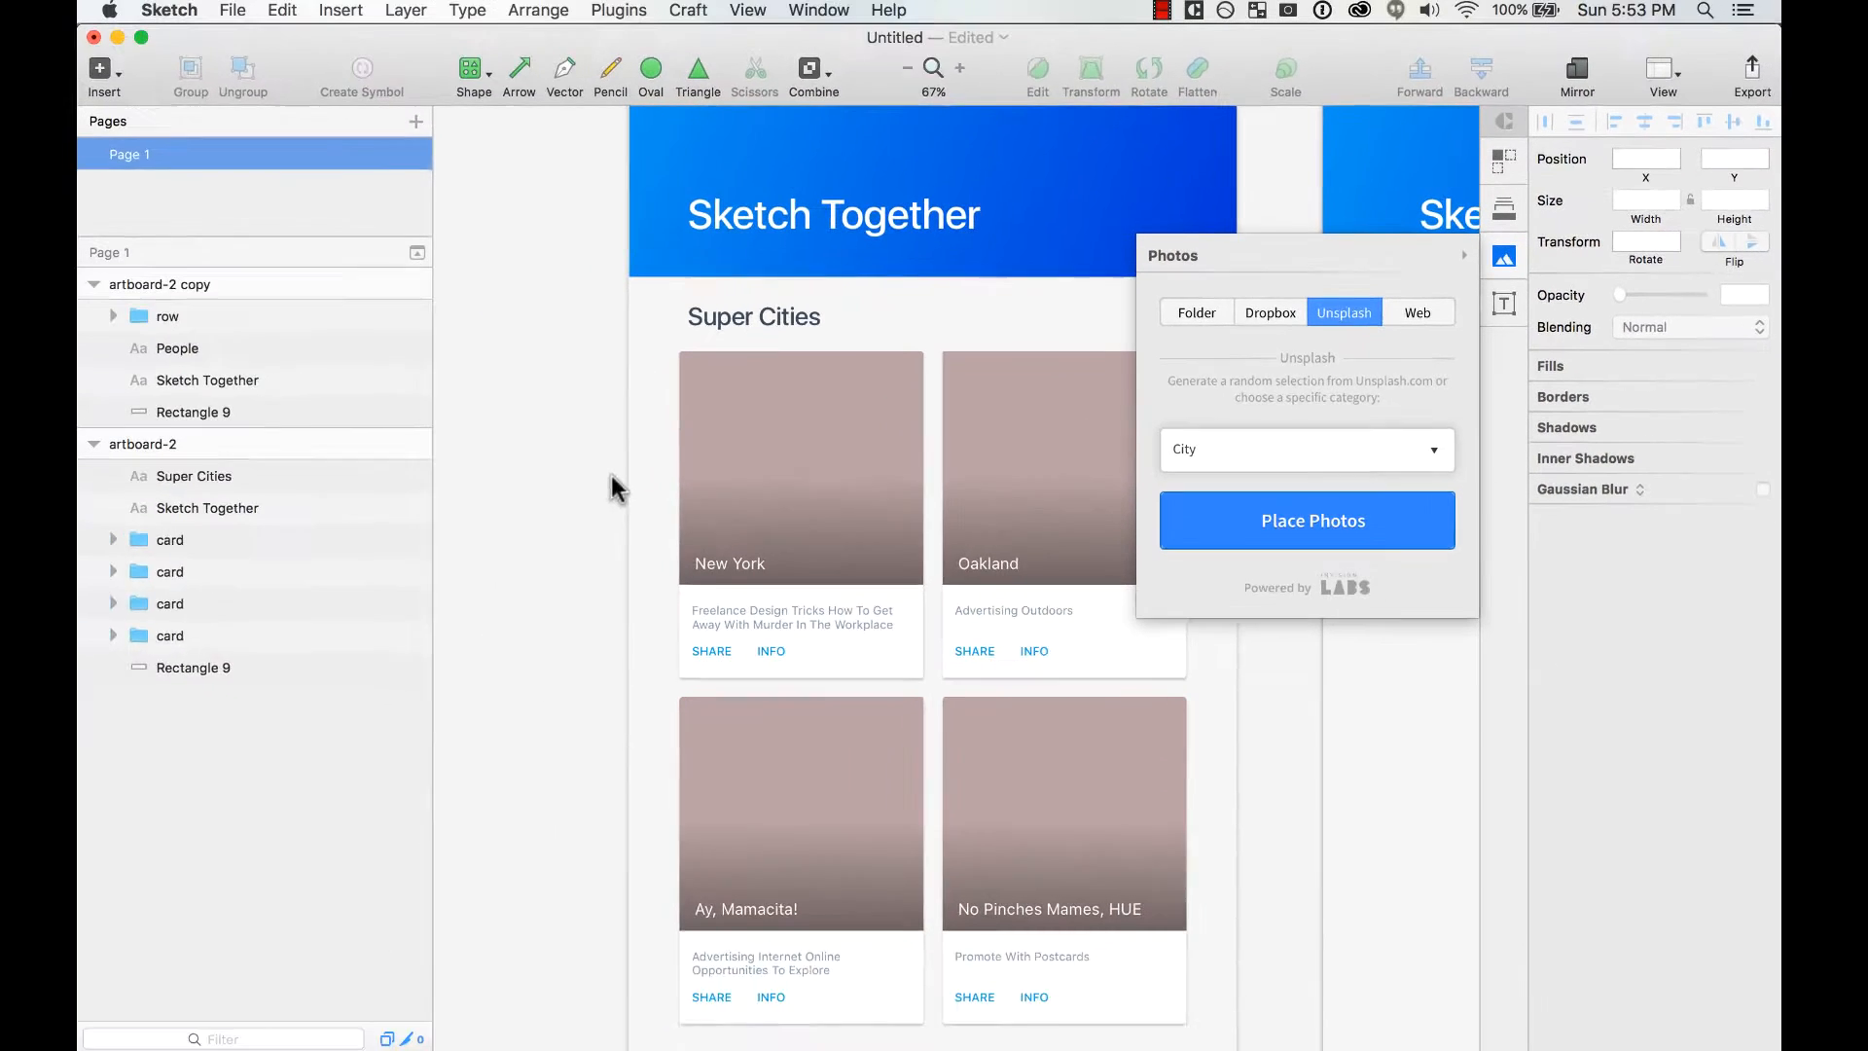
Fill the New York card's image rectangle with a random Unsplash photo from the City category
double_click(828, 395)
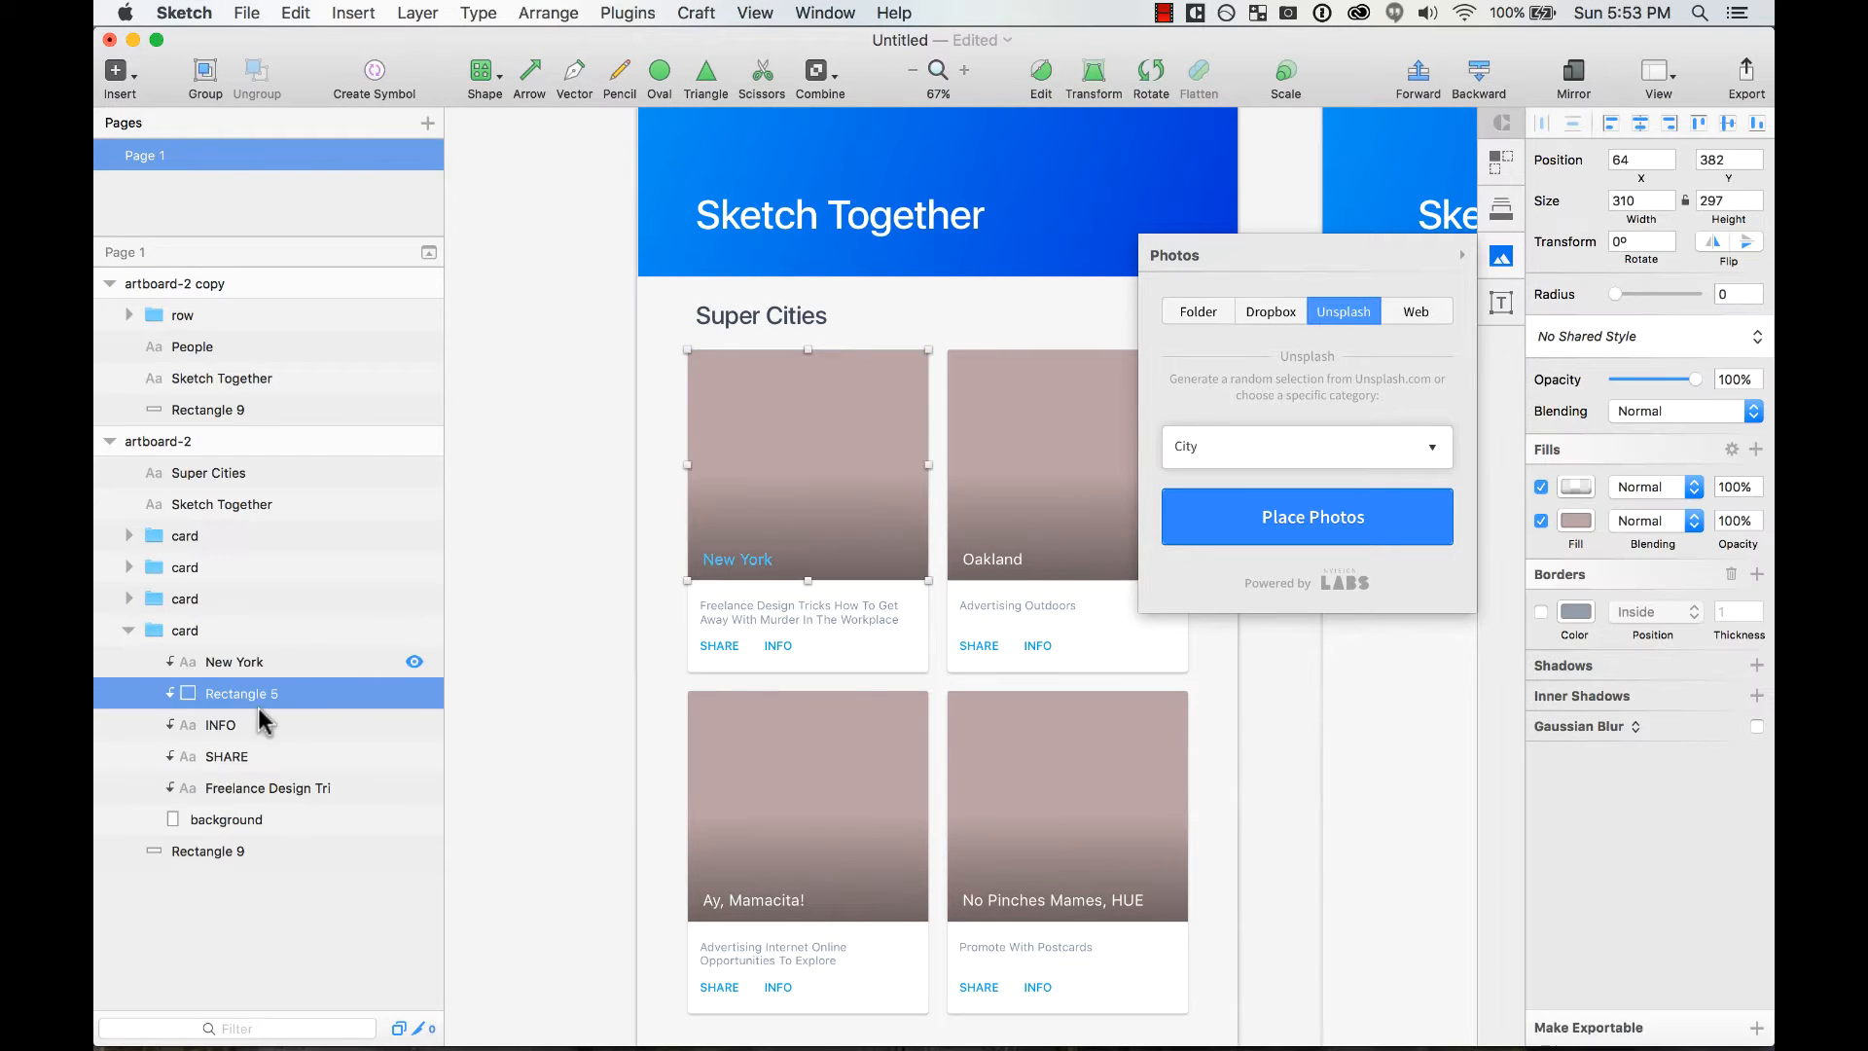
click(1240, 457)
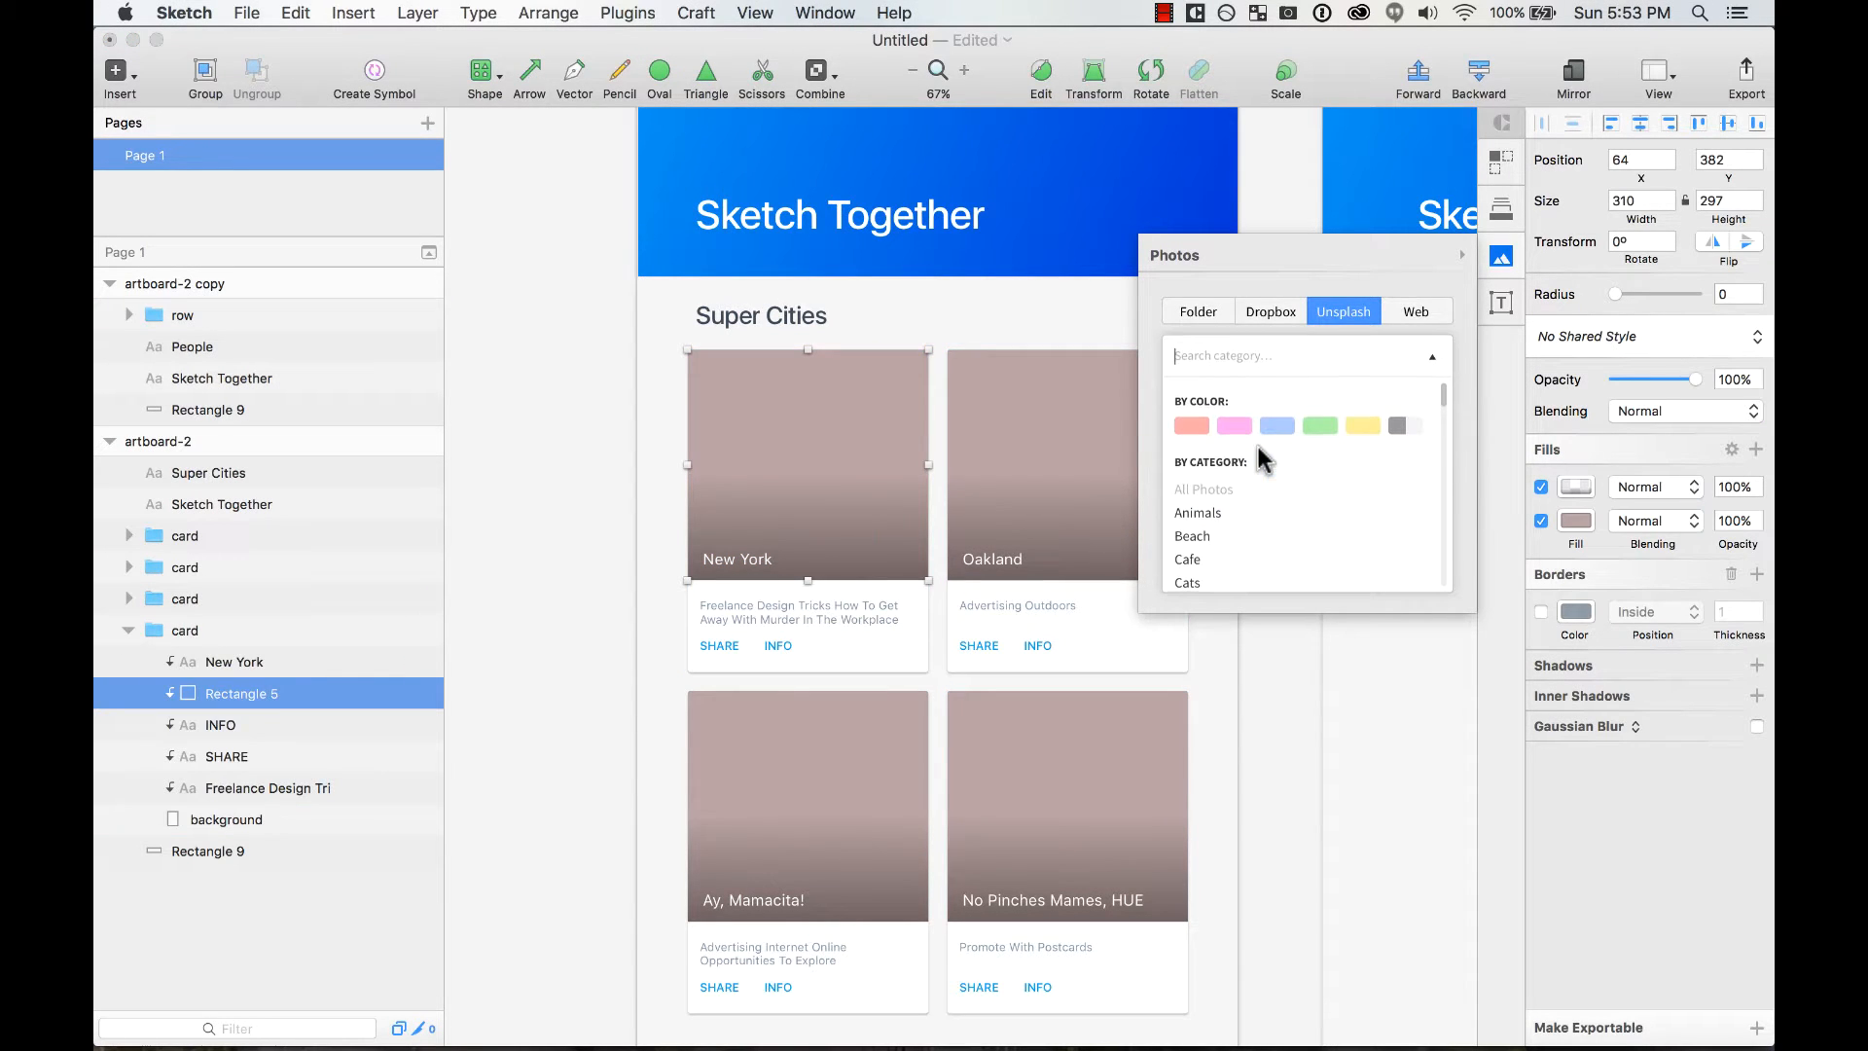
scroll(1300, 487, down, 2)
scroll(1275, 438, down, 2)
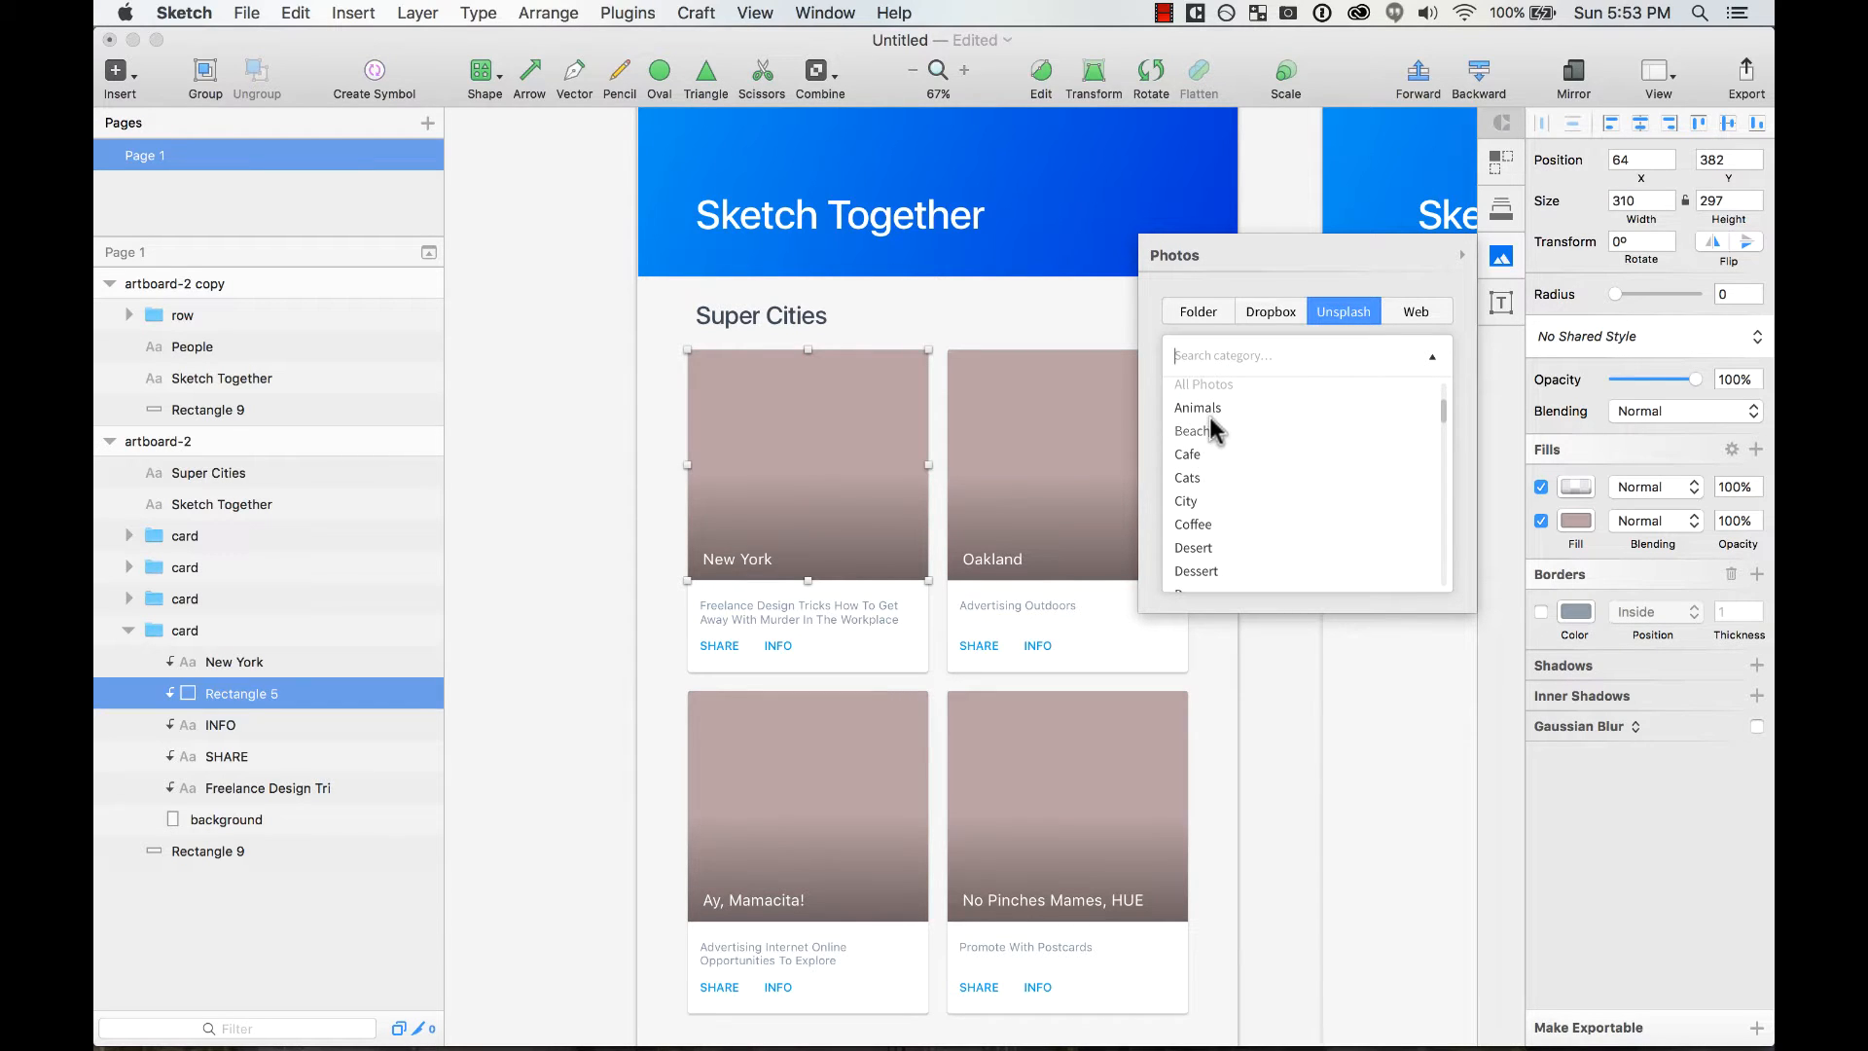
click(1188, 502)
click(1295, 525)
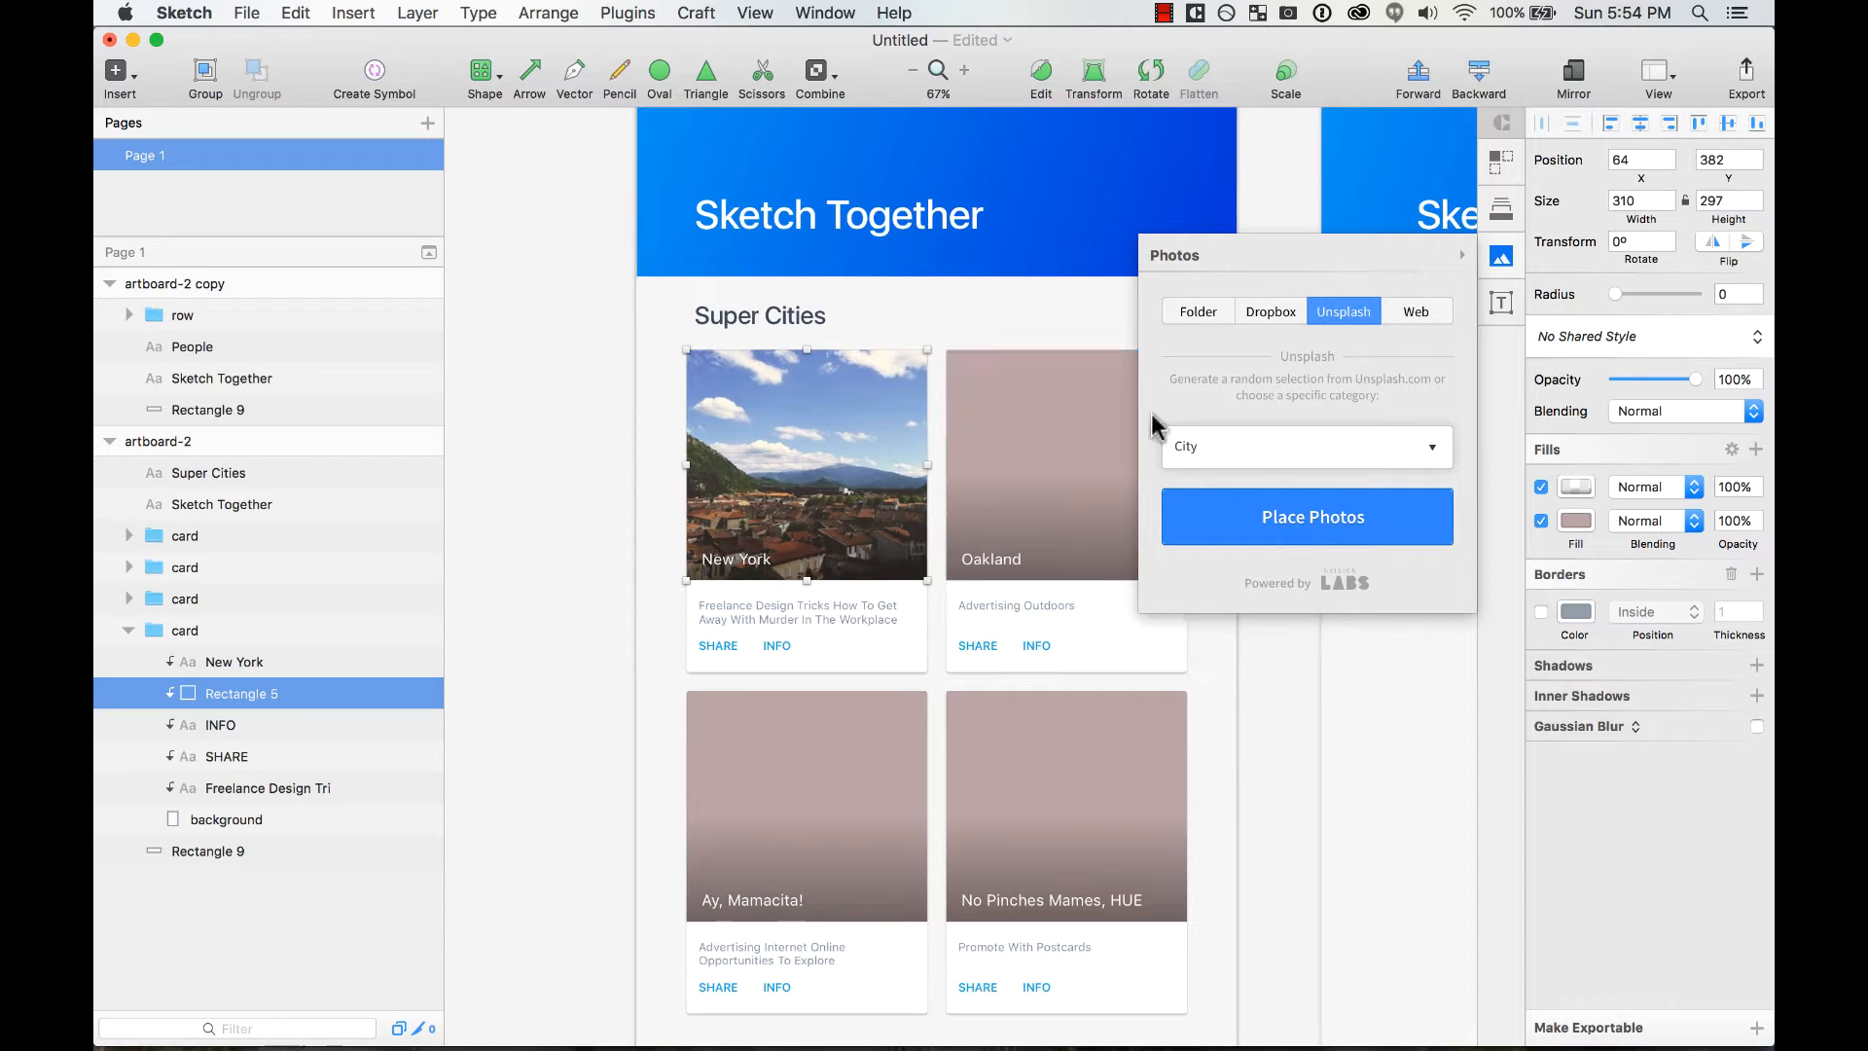
Fill the image rectangles of the Oakland, Ay, Mamacita! and No Pinches Mames, HUE cards with Unsplash City photos
scroll(854, 521, right, 2)
scroll(1113, 500, right, 2)
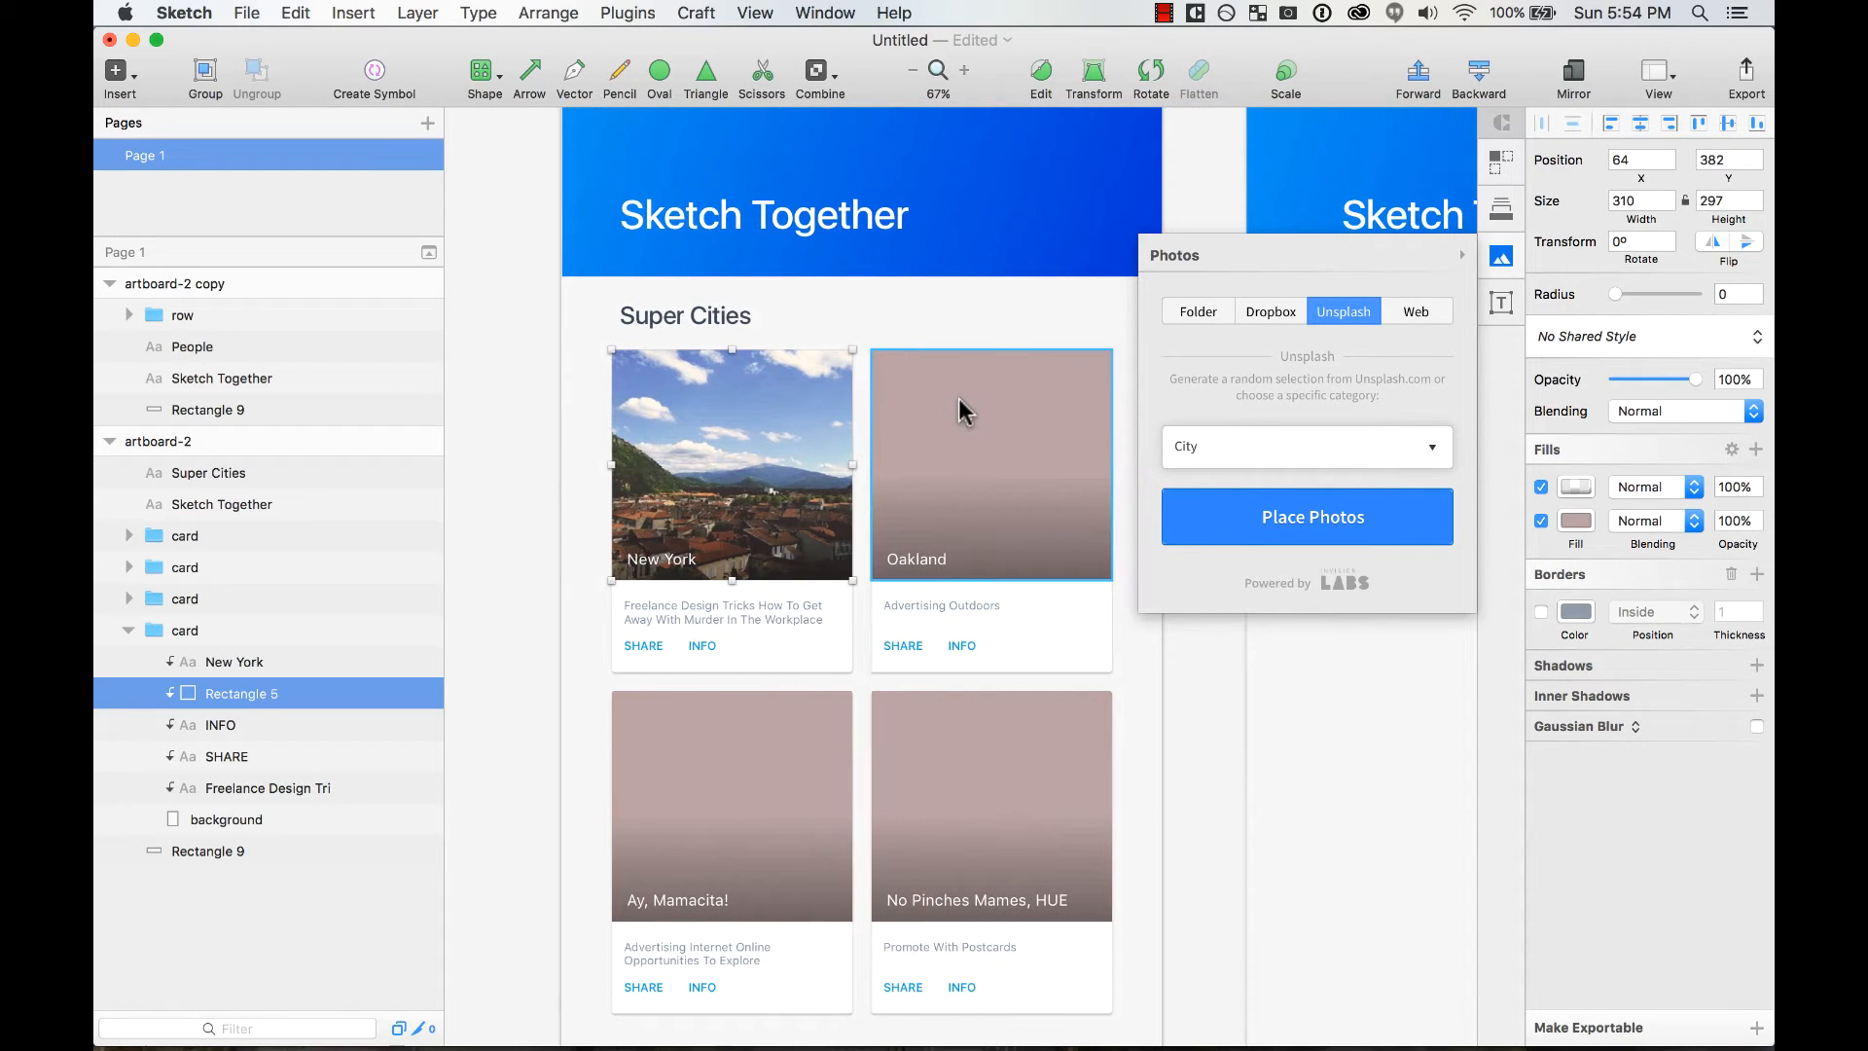
click(964, 405)
shift+click(779, 709)
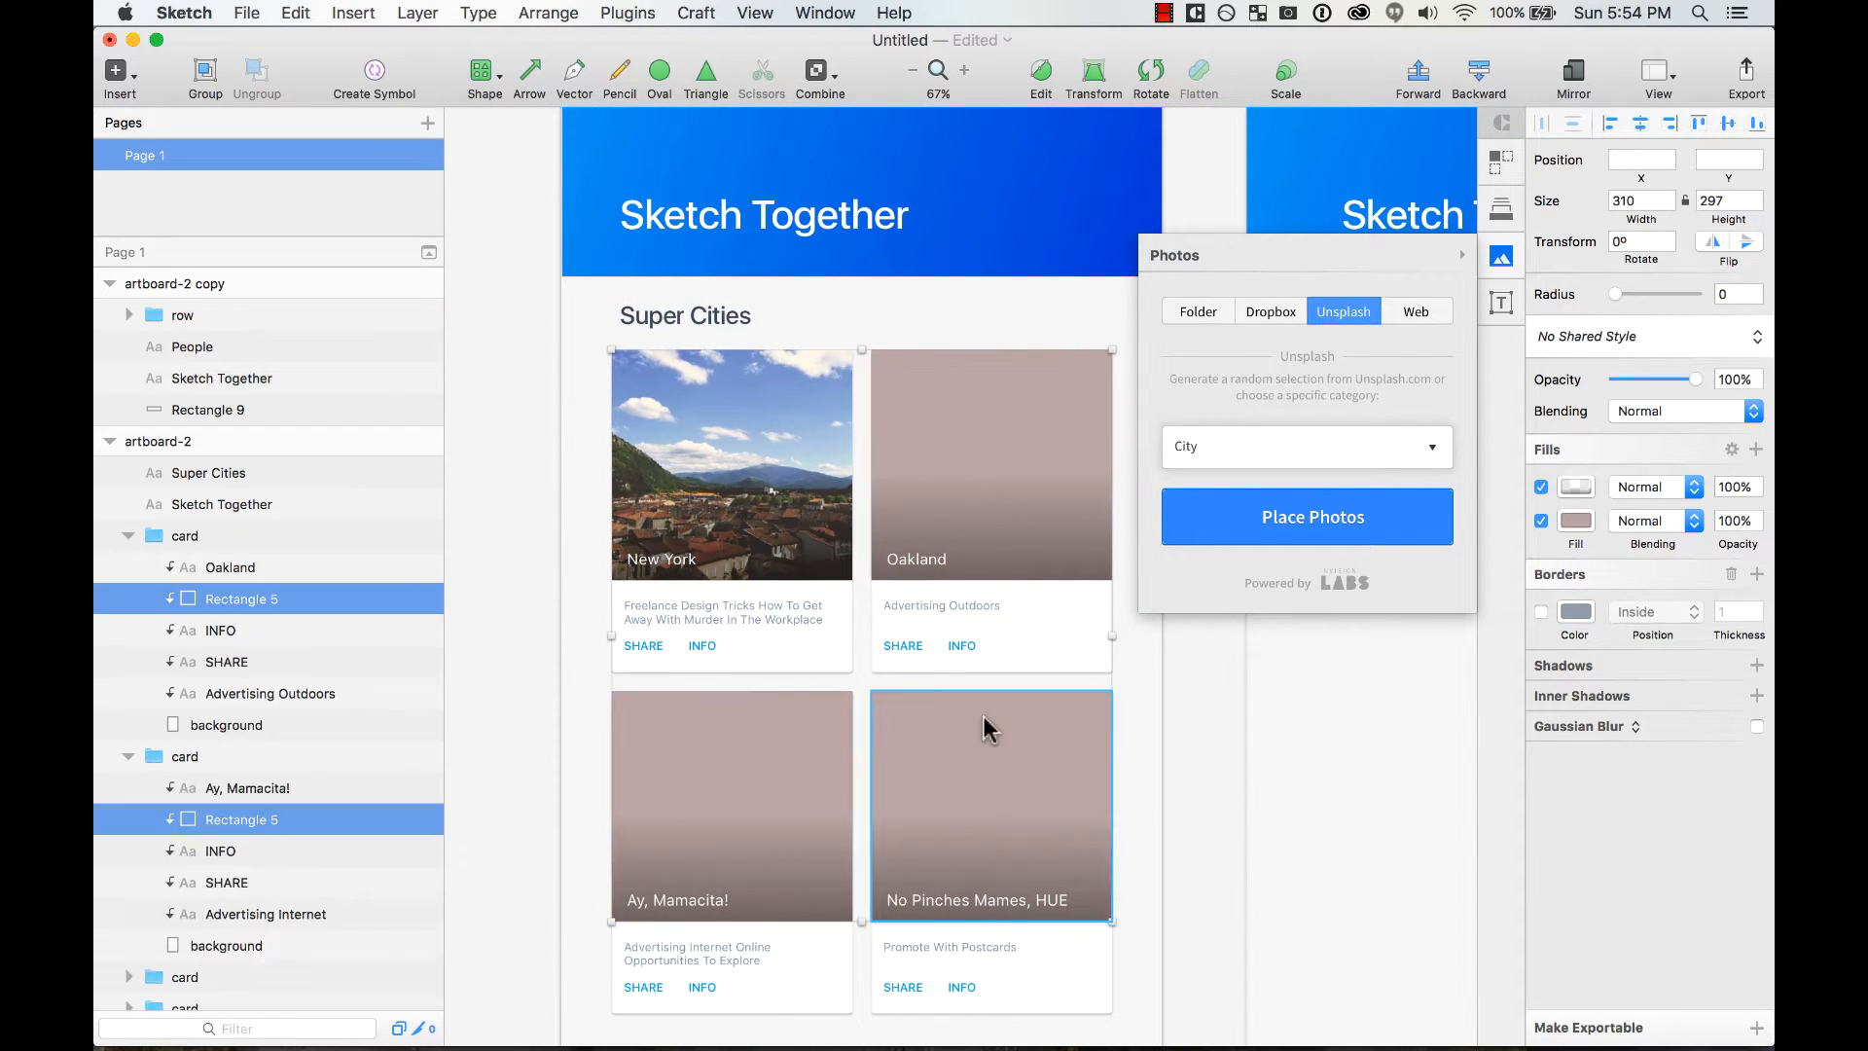
shift+click(987, 728)
key(super+z)
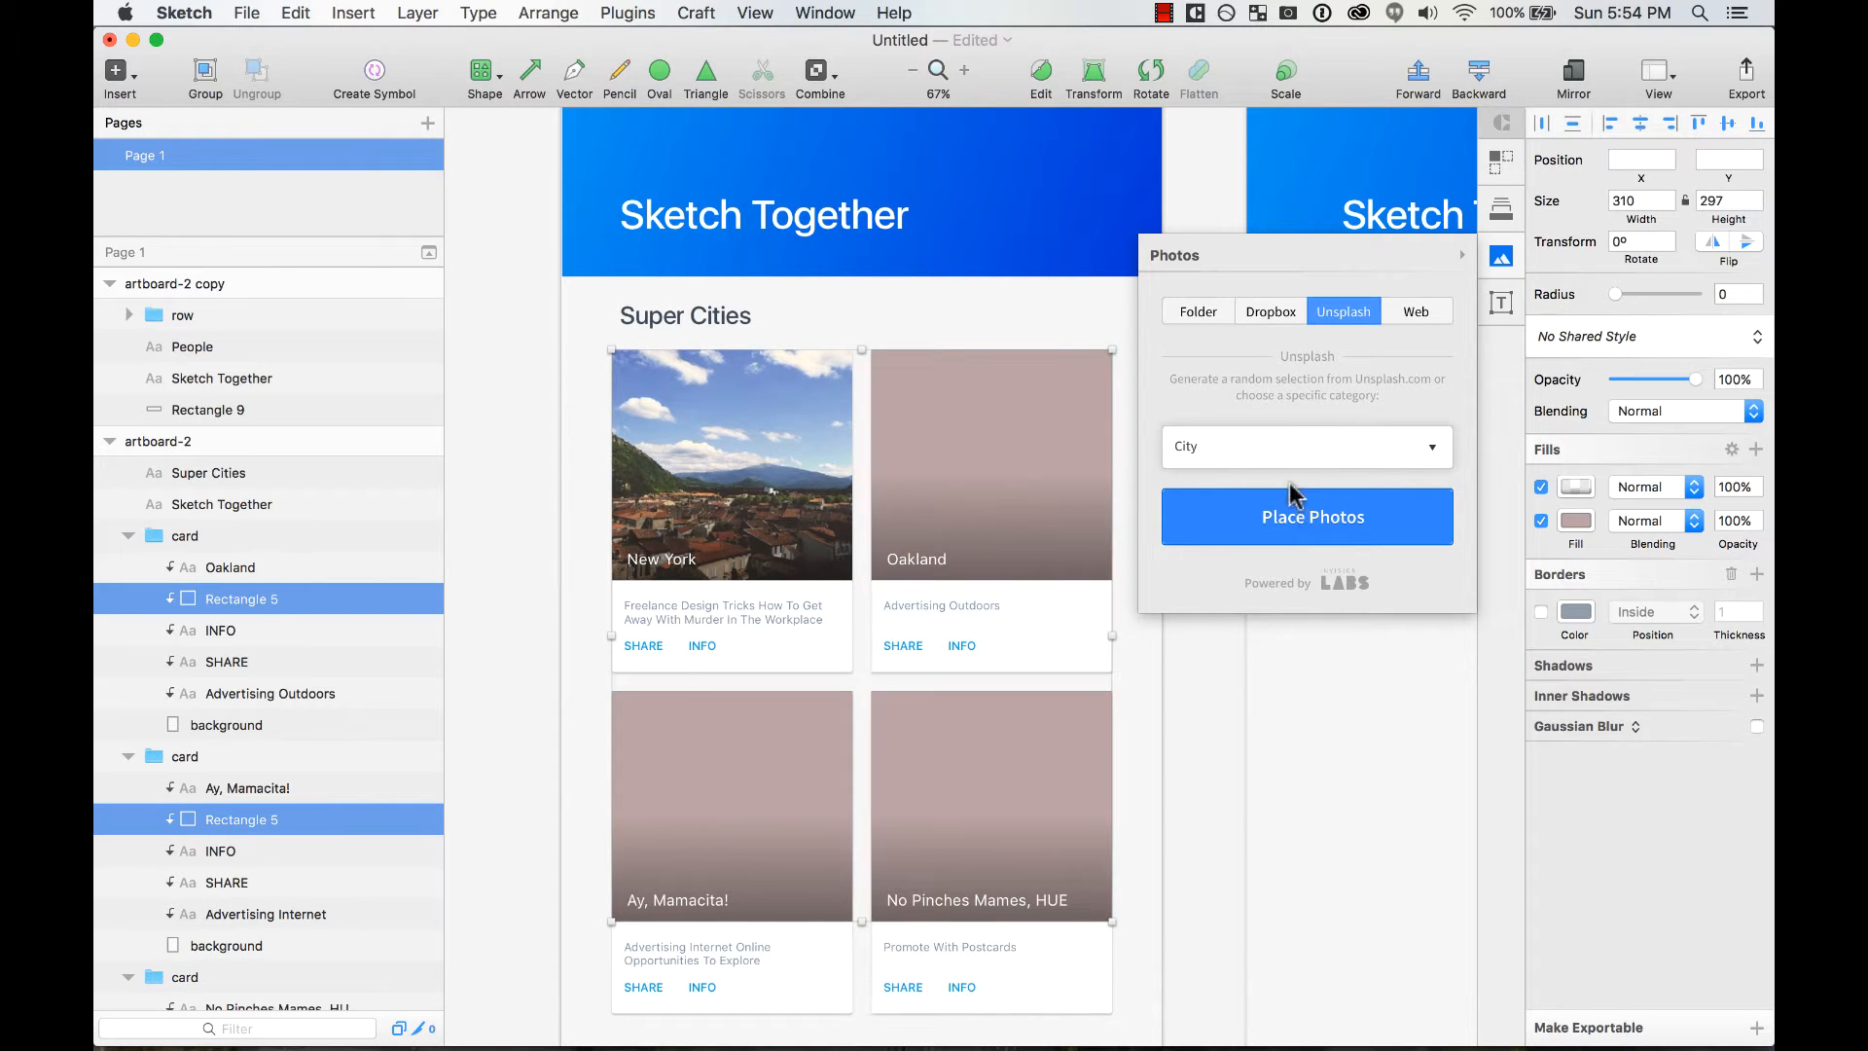
click(1299, 519)
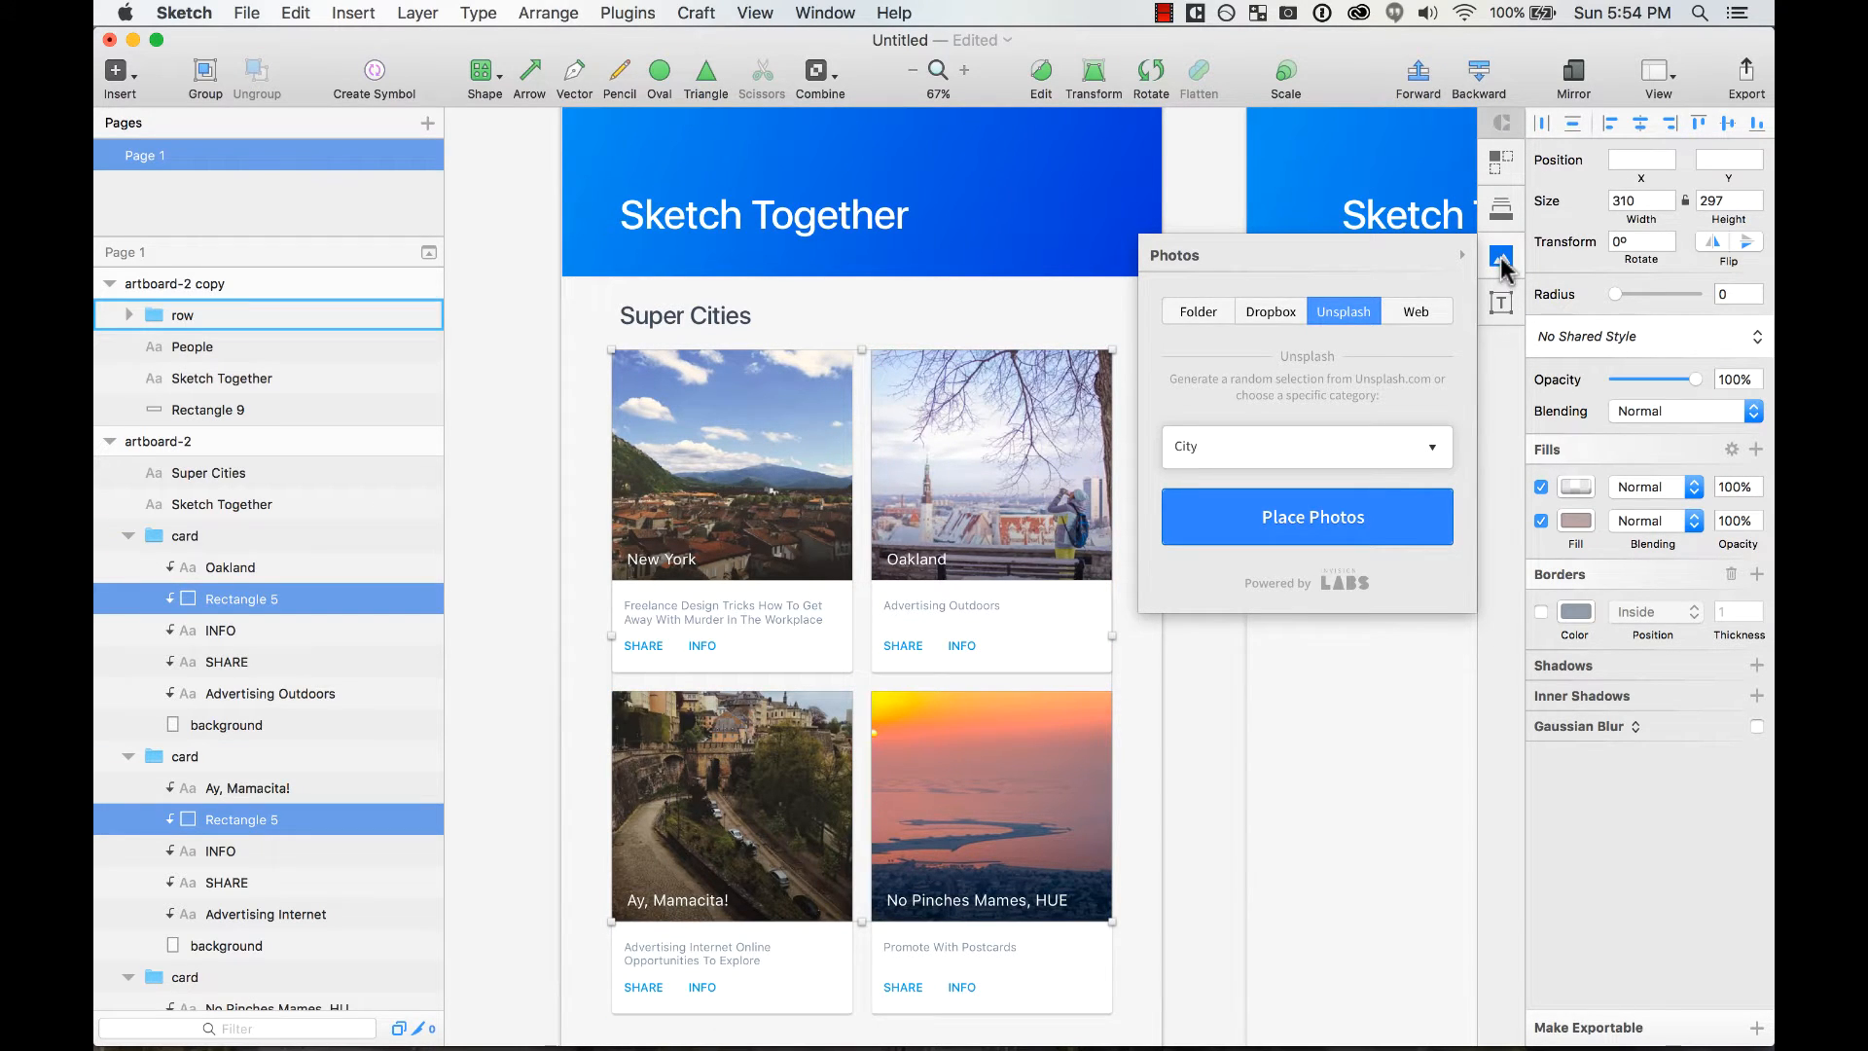
Add the New York image to the selection and fill all four card images with photos from the local medical-images folder
click(1501, 259)
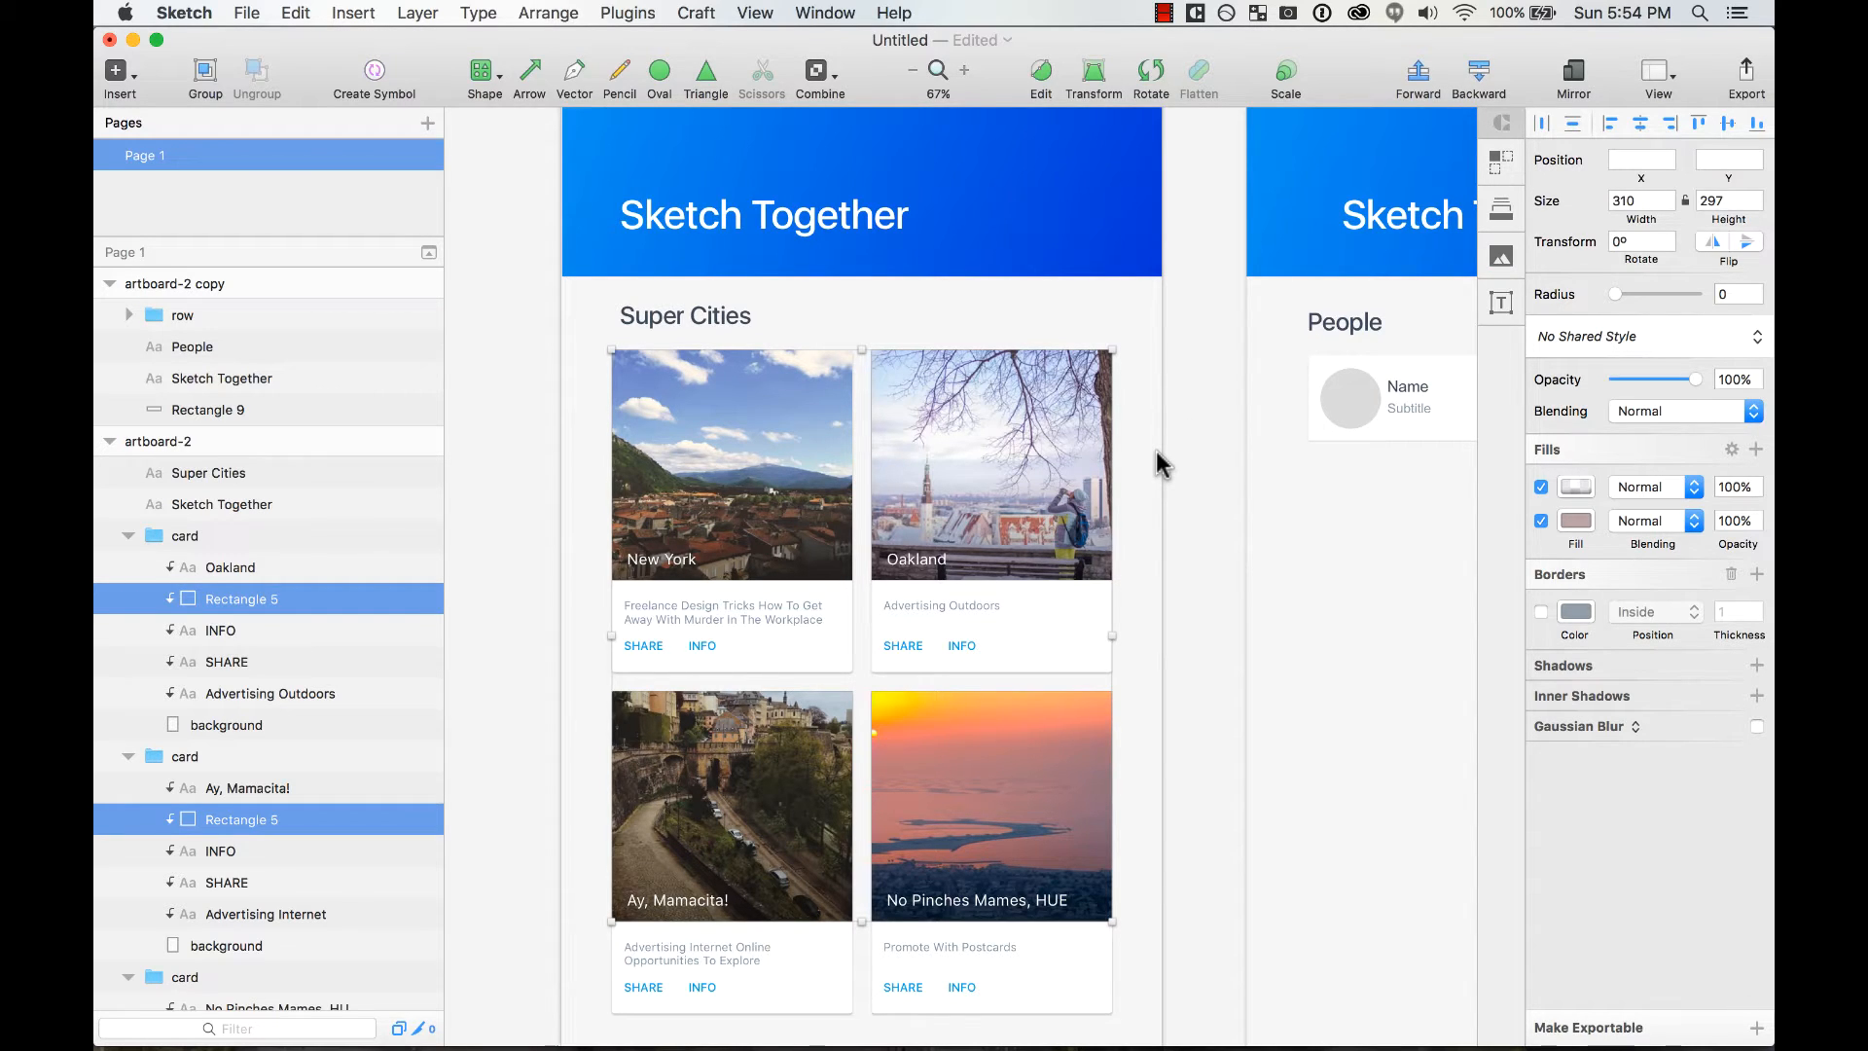
click(1501, 259)
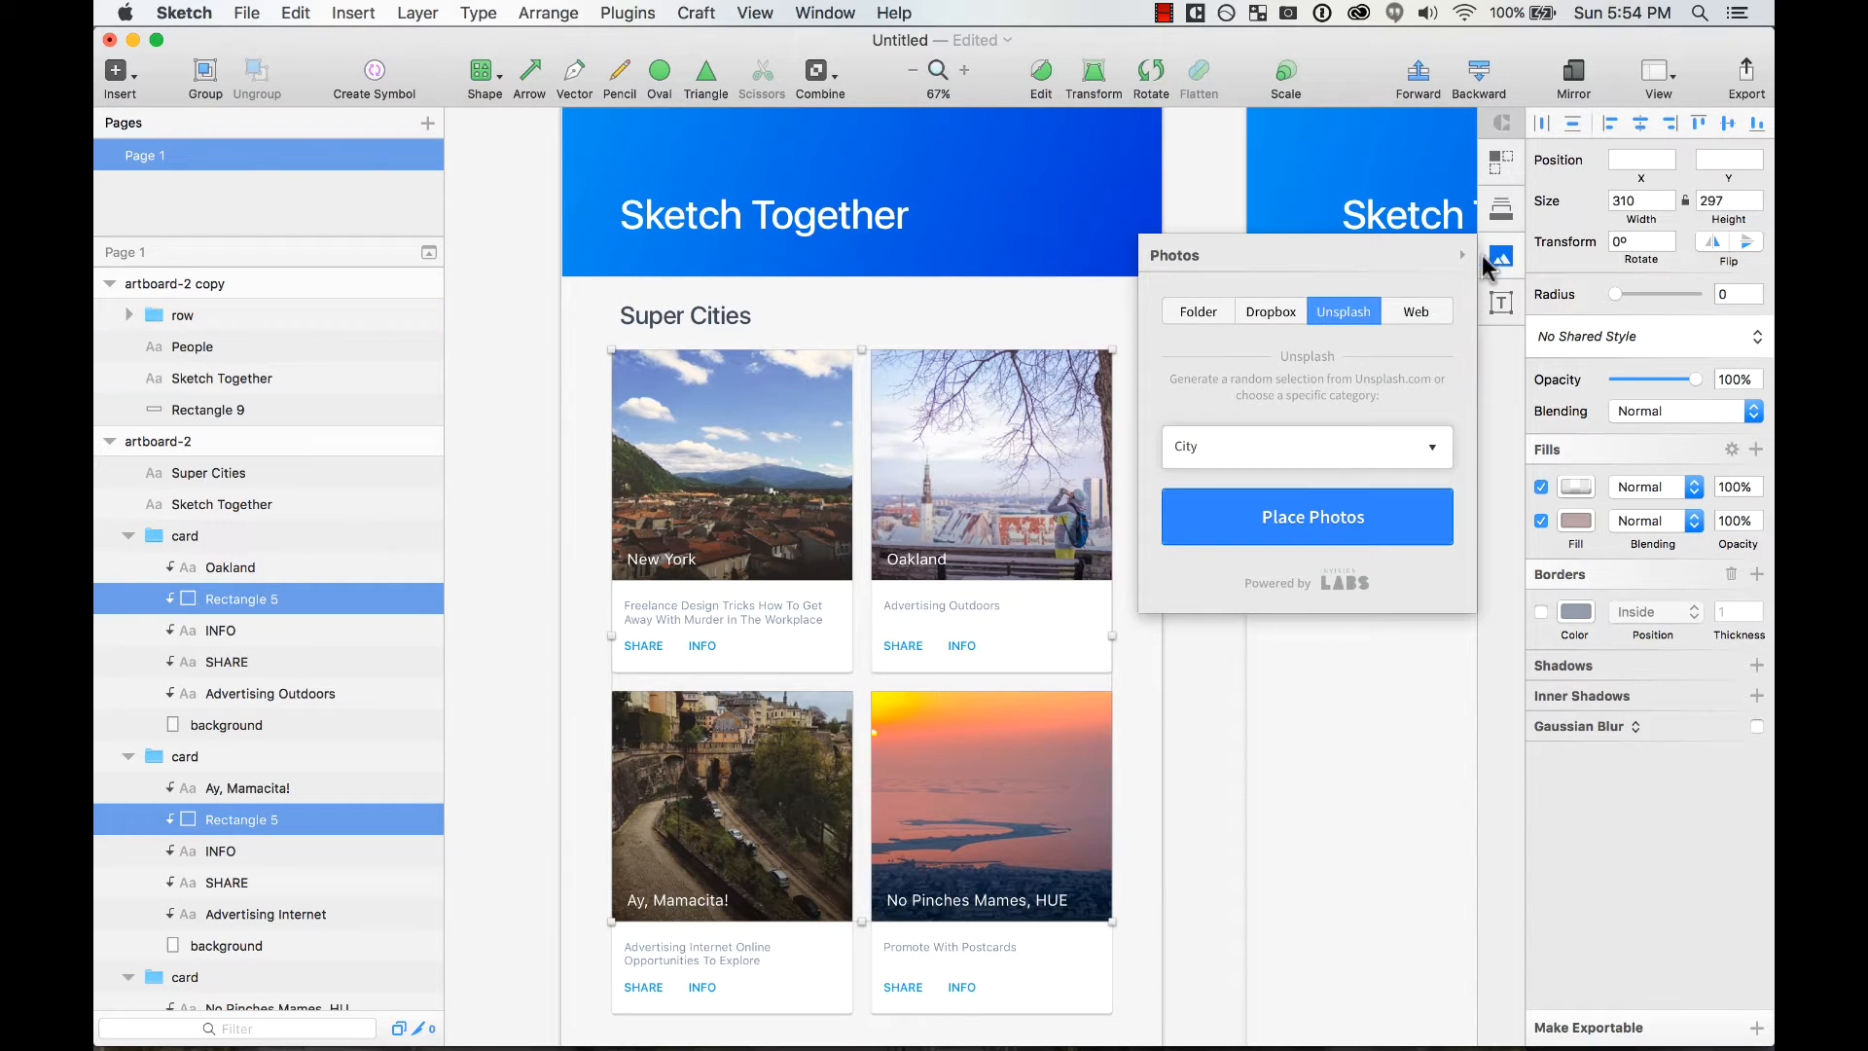
click(1209, 310)
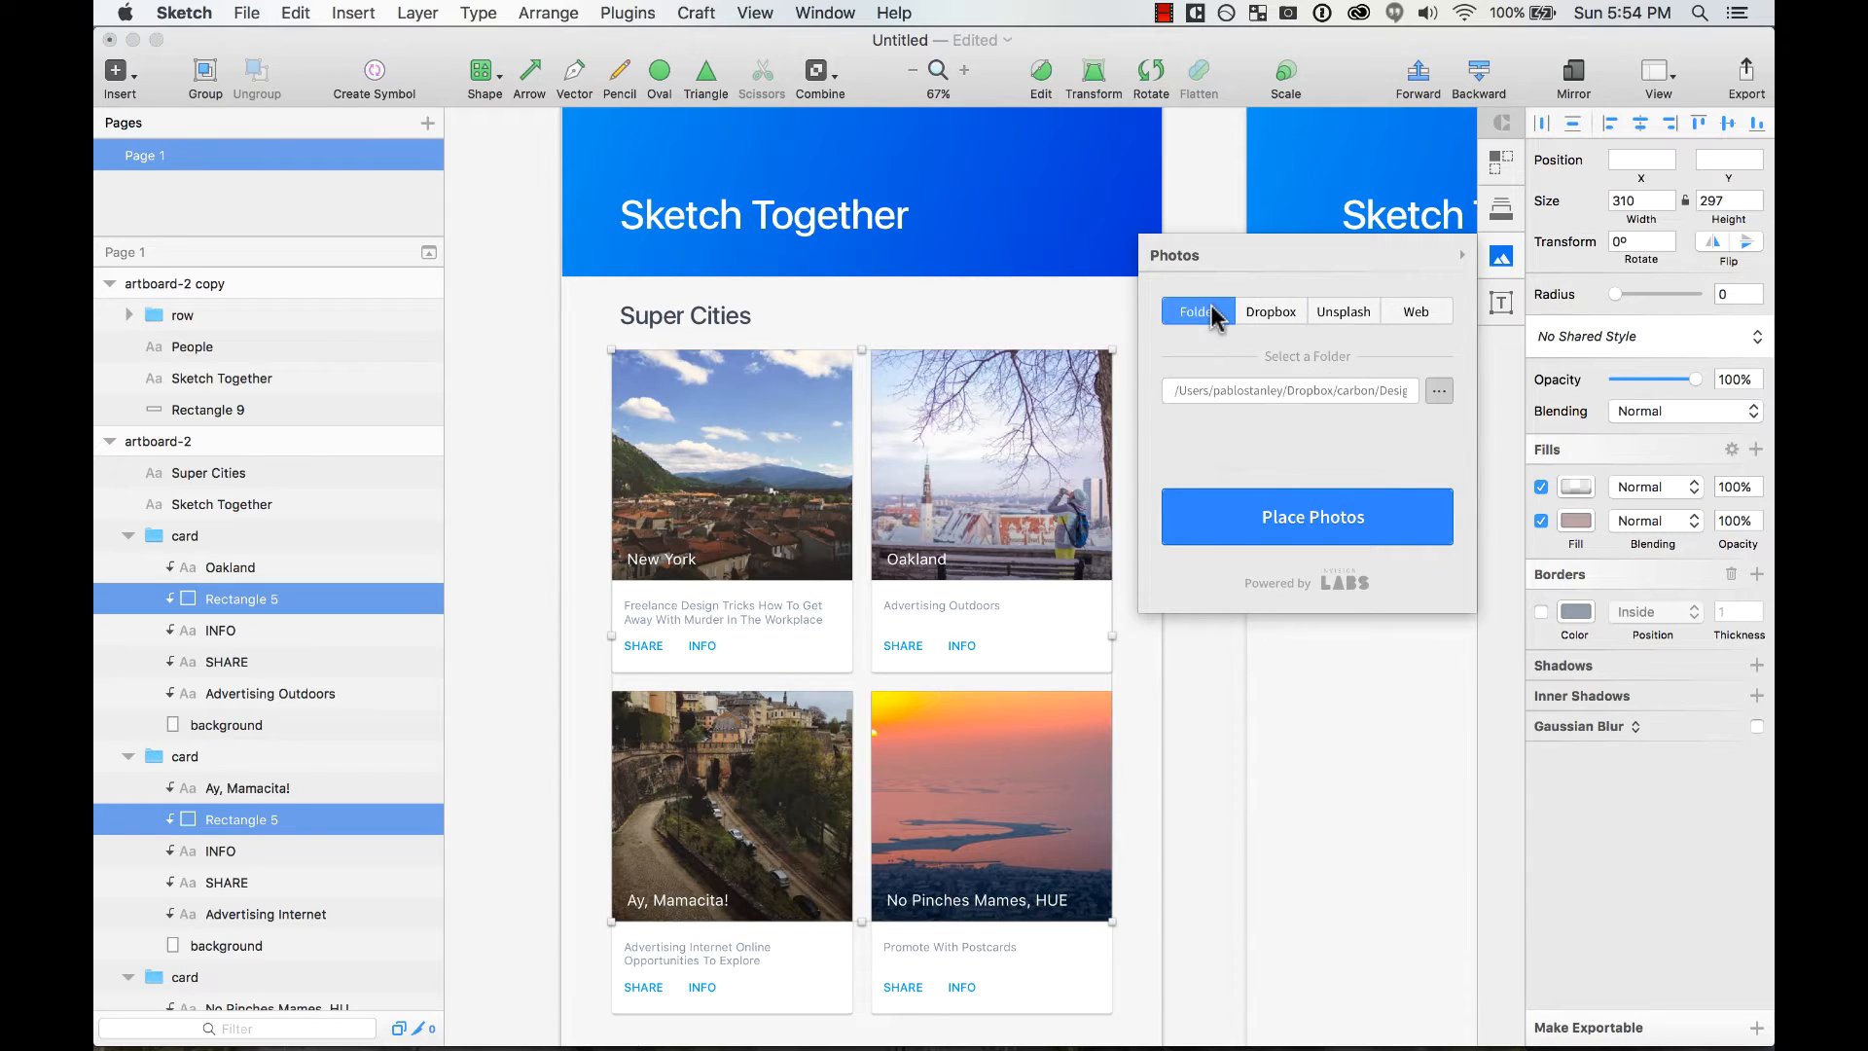
click(810, 429)
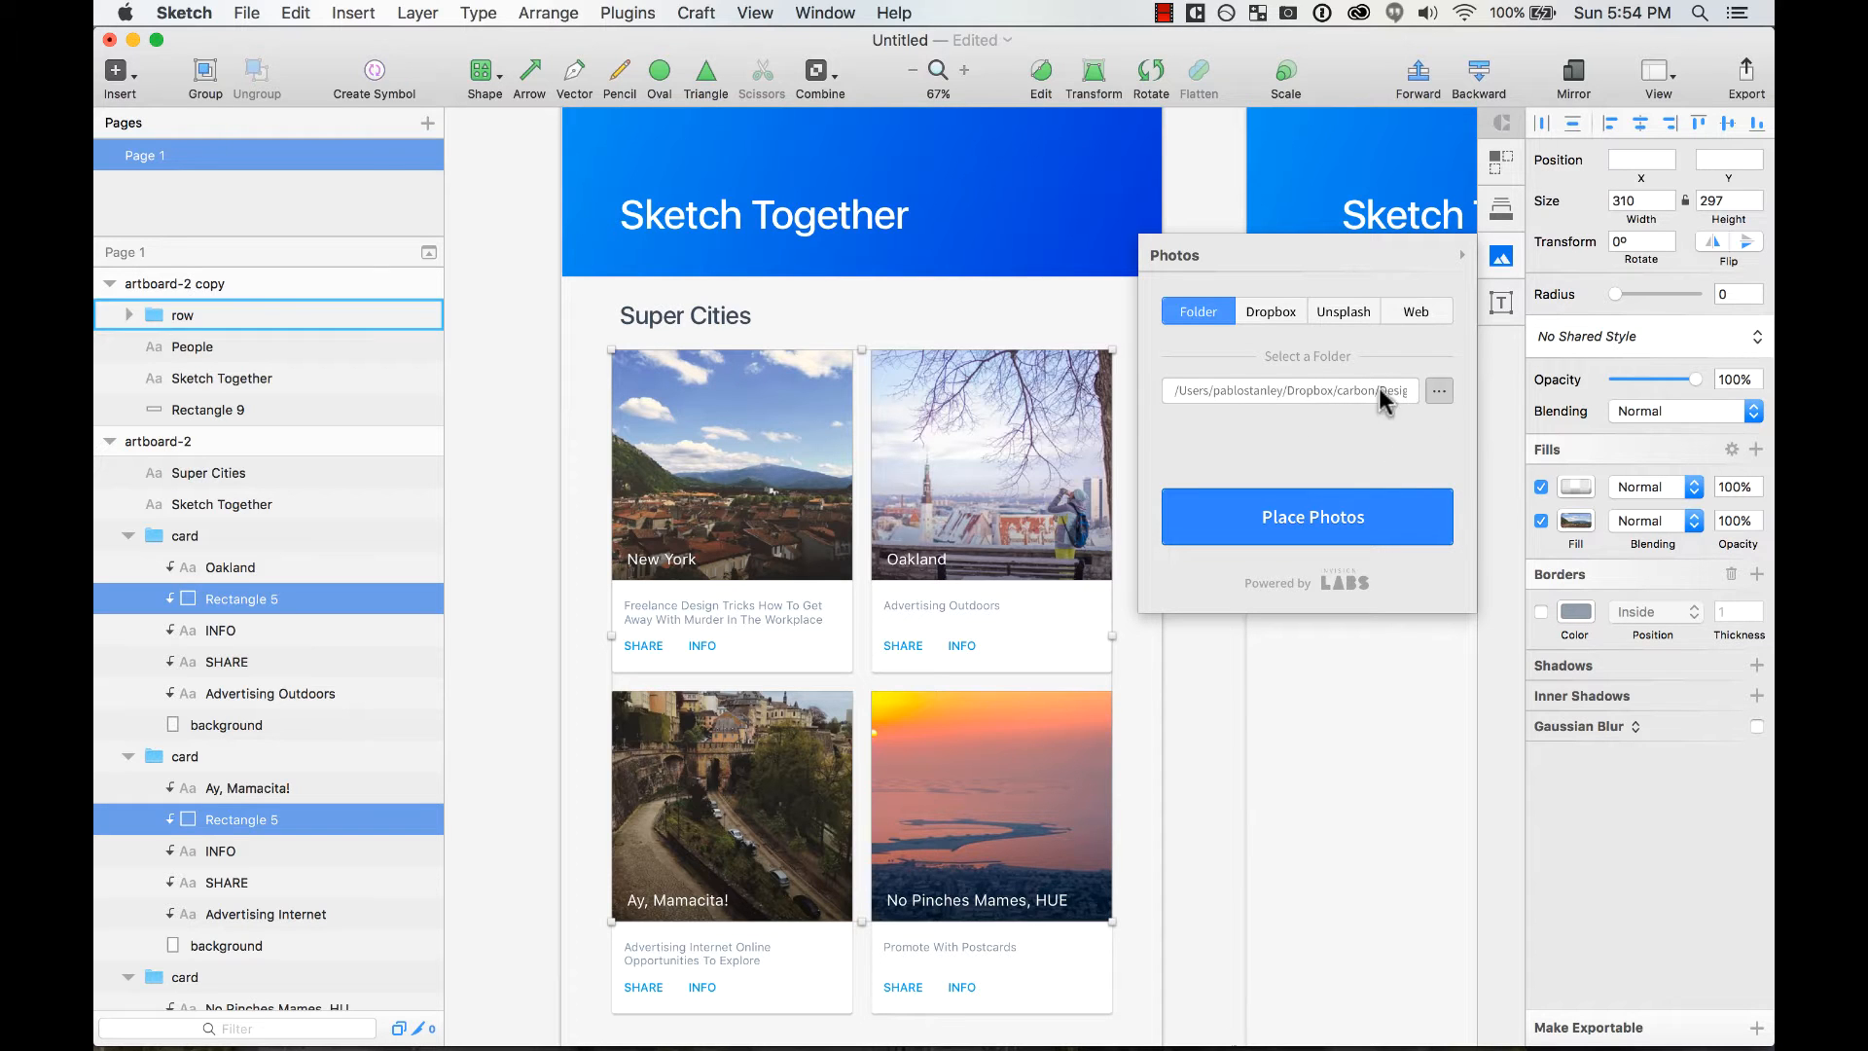
click(1439, 392)
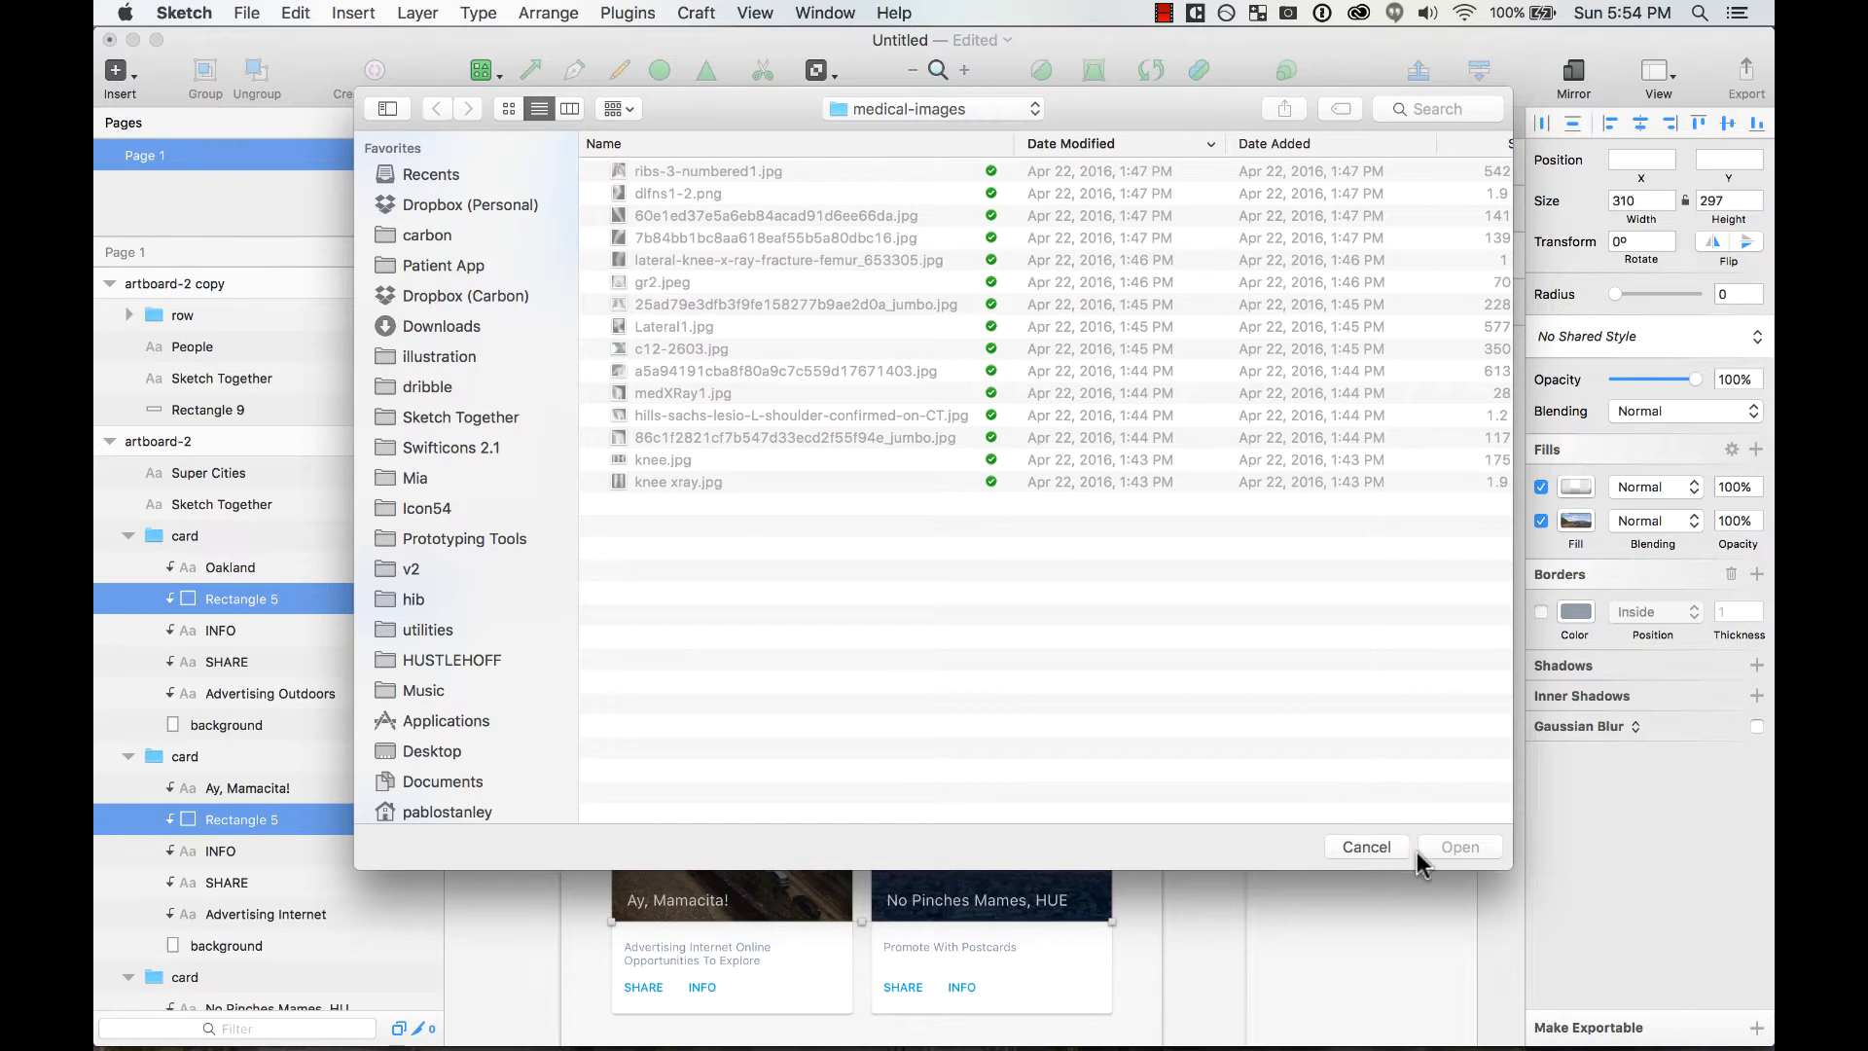
click(1374, 847)
click(1376, 525)
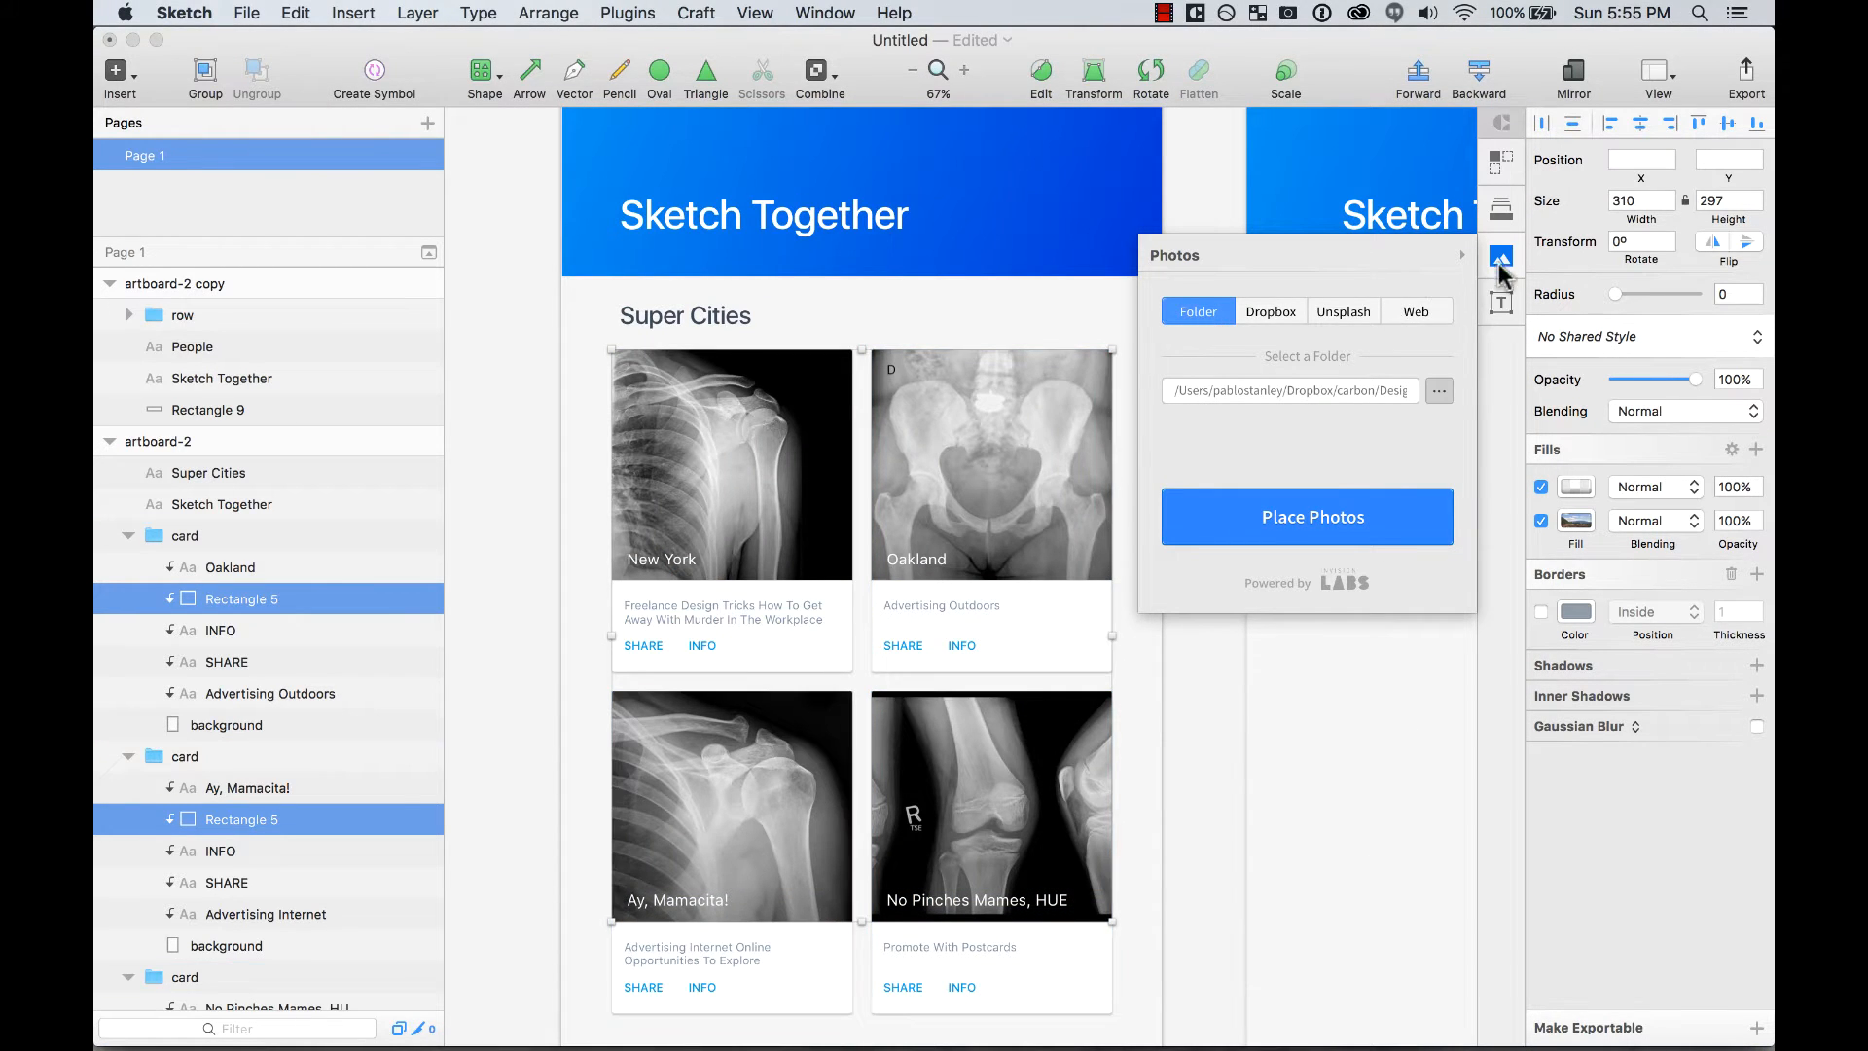
Swap the Ay, Mamacita! card's image for another photo from the folder, close the photo tool and clear the selection
click(813, 744)
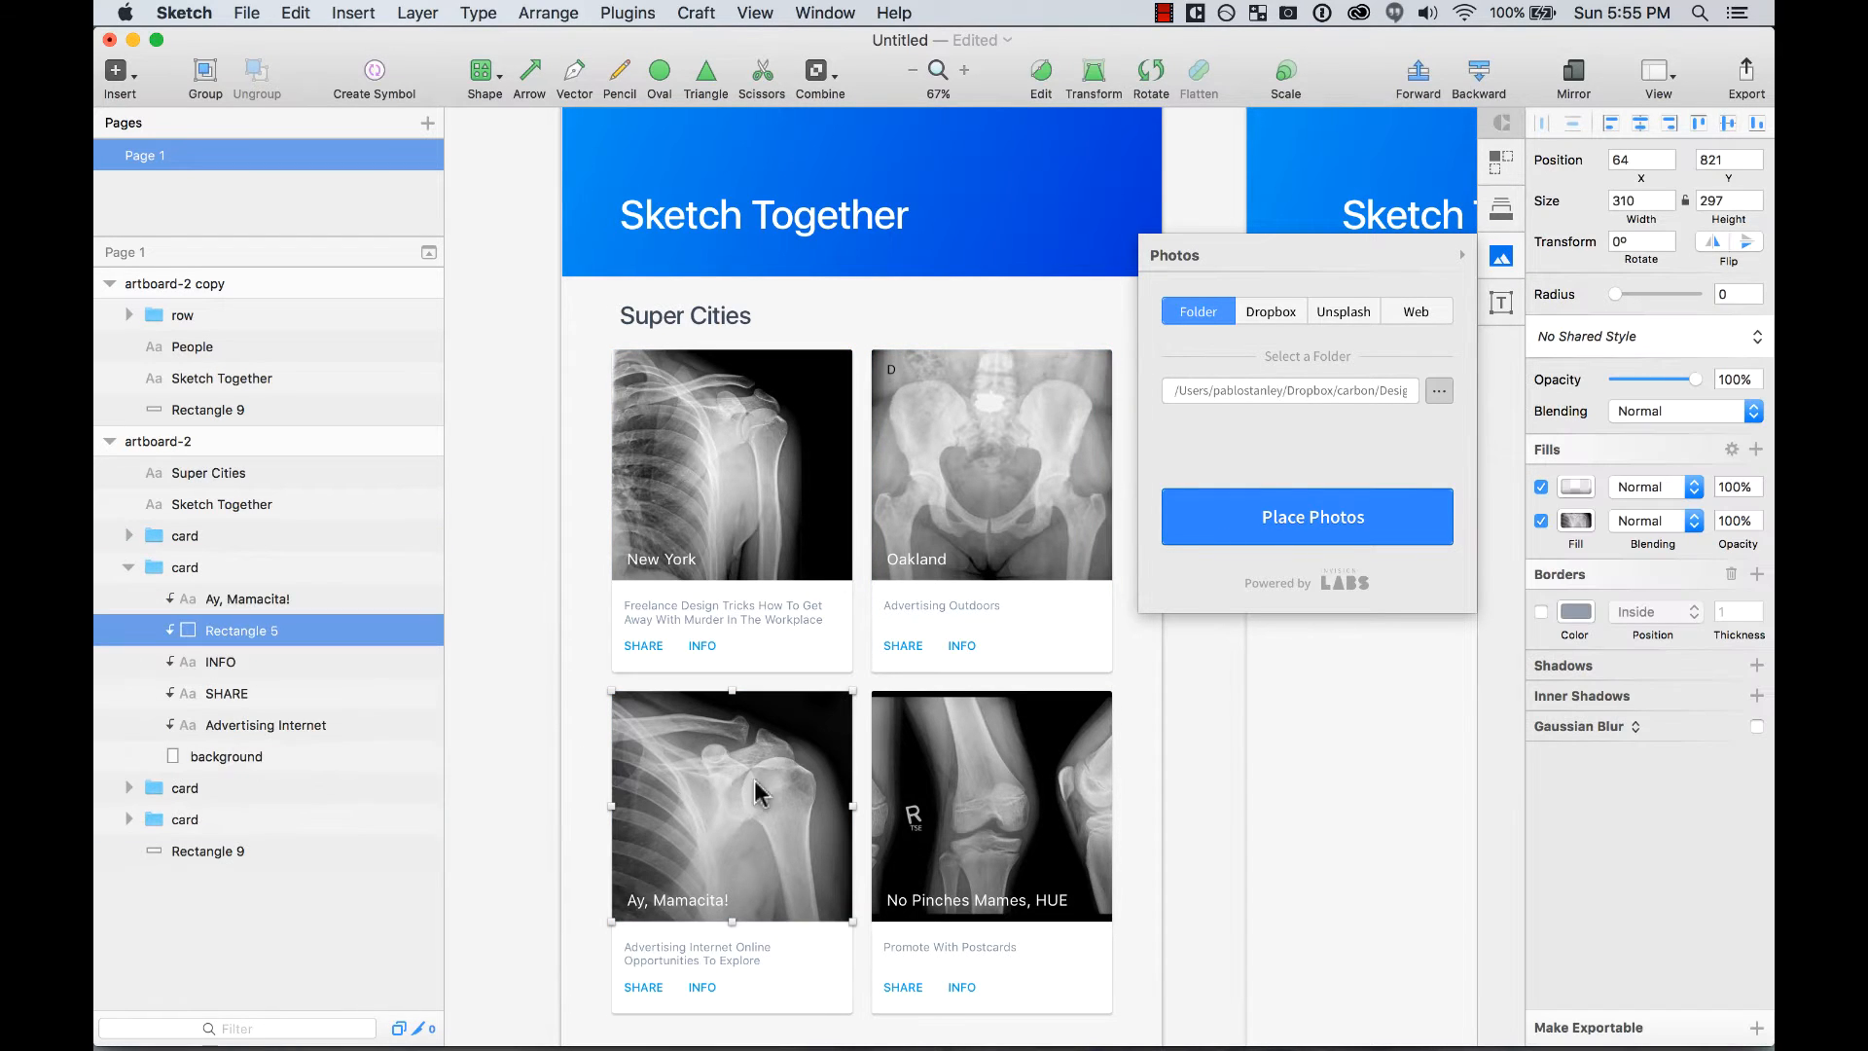
click(1294, 513)
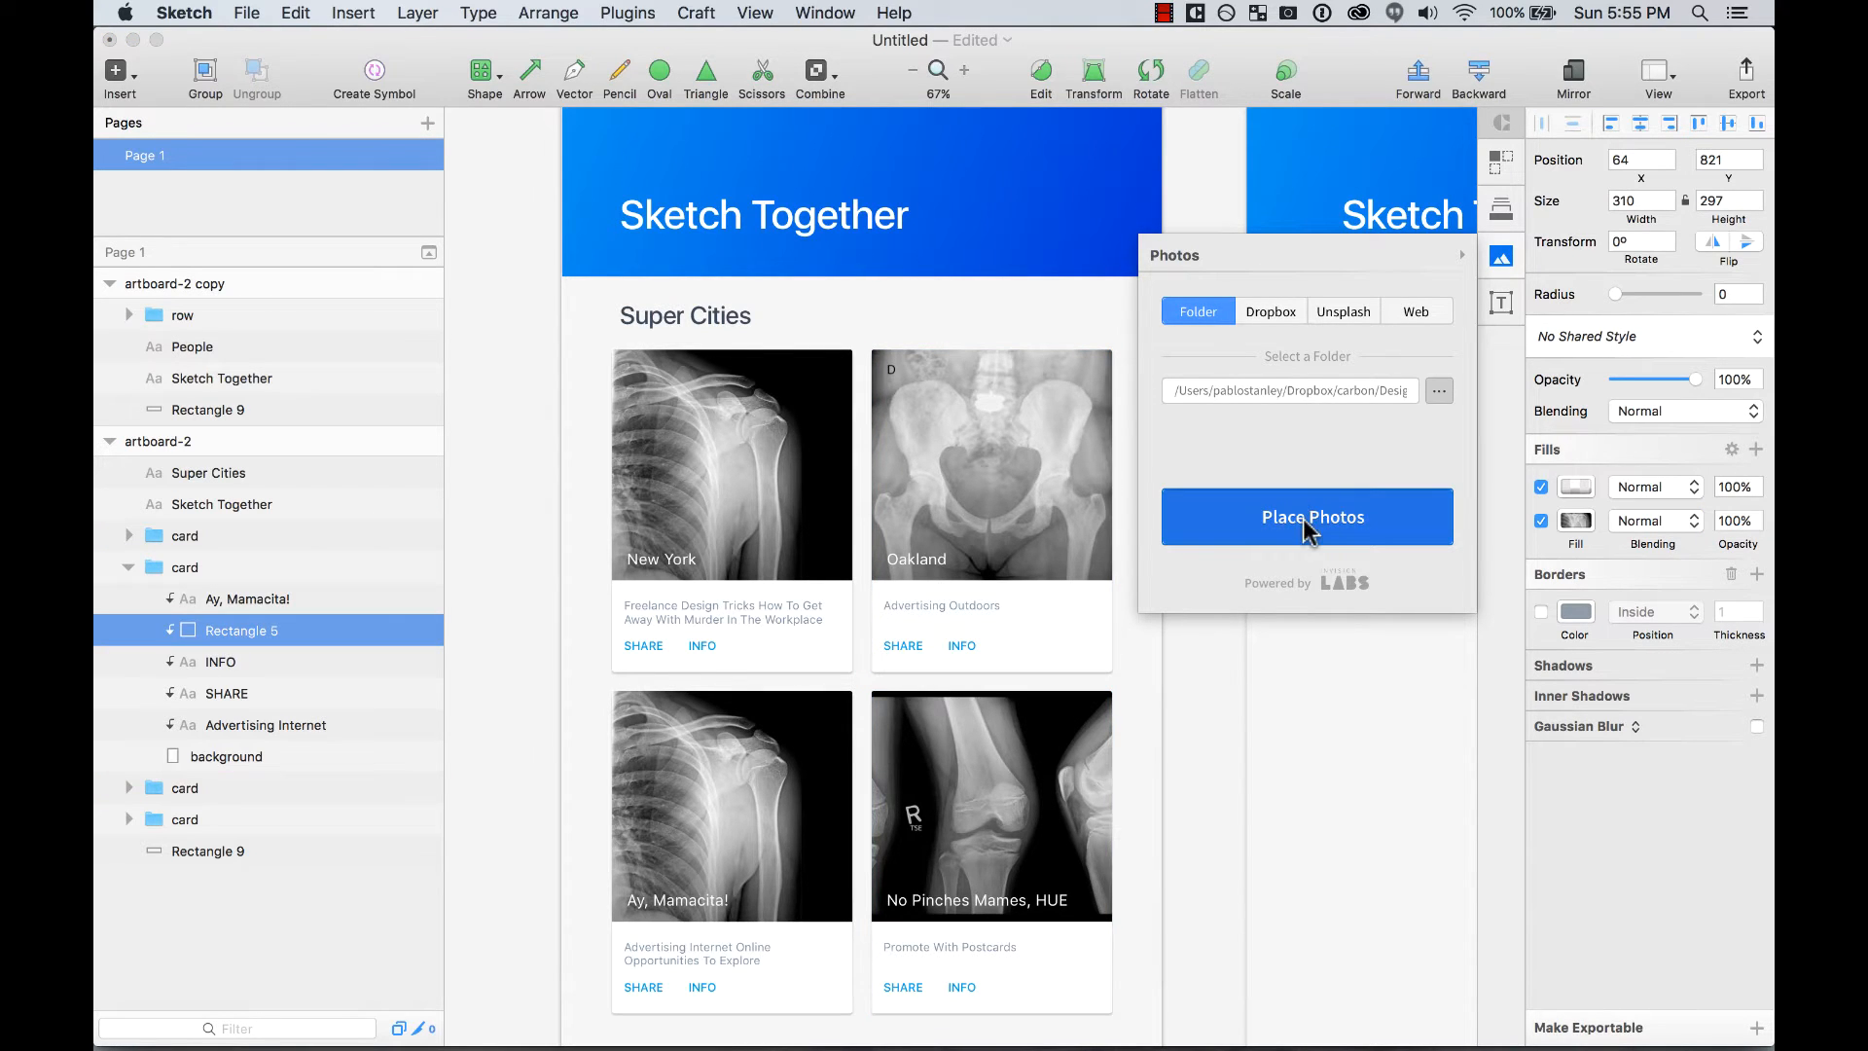
click(1309, 526)
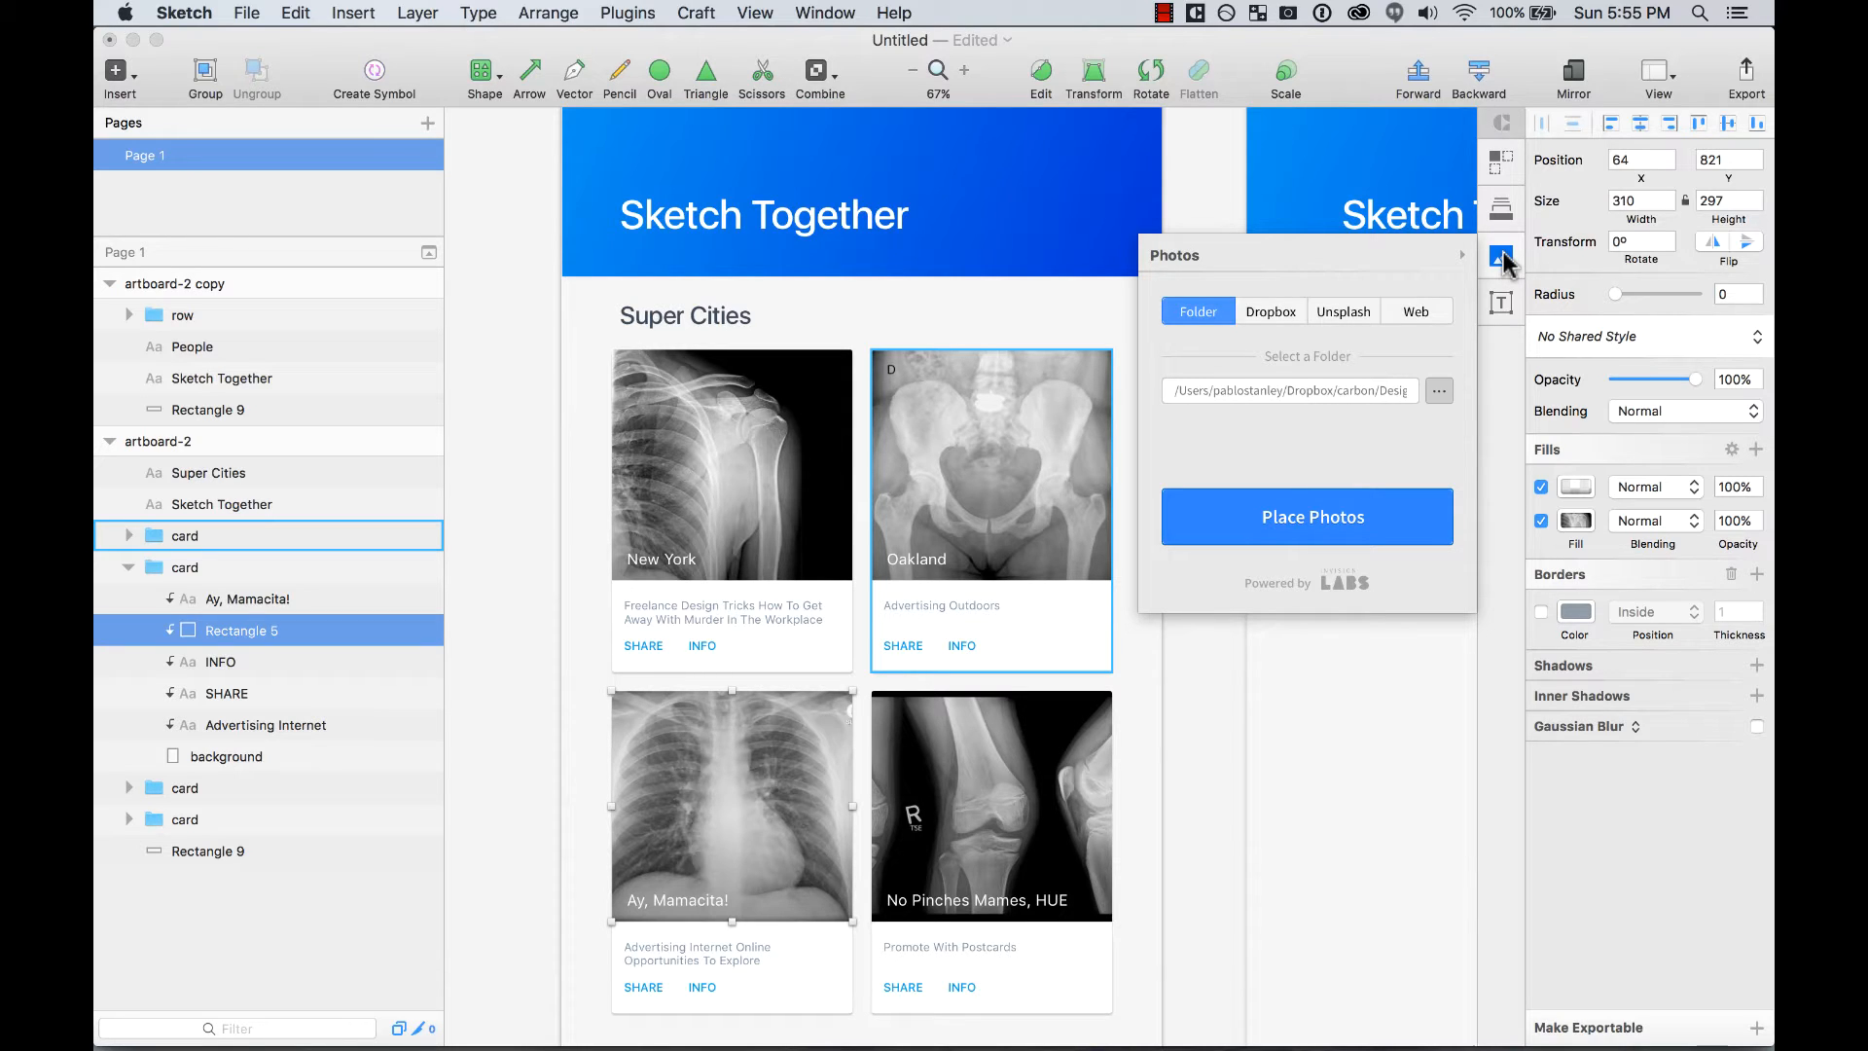
click(1503, 258)
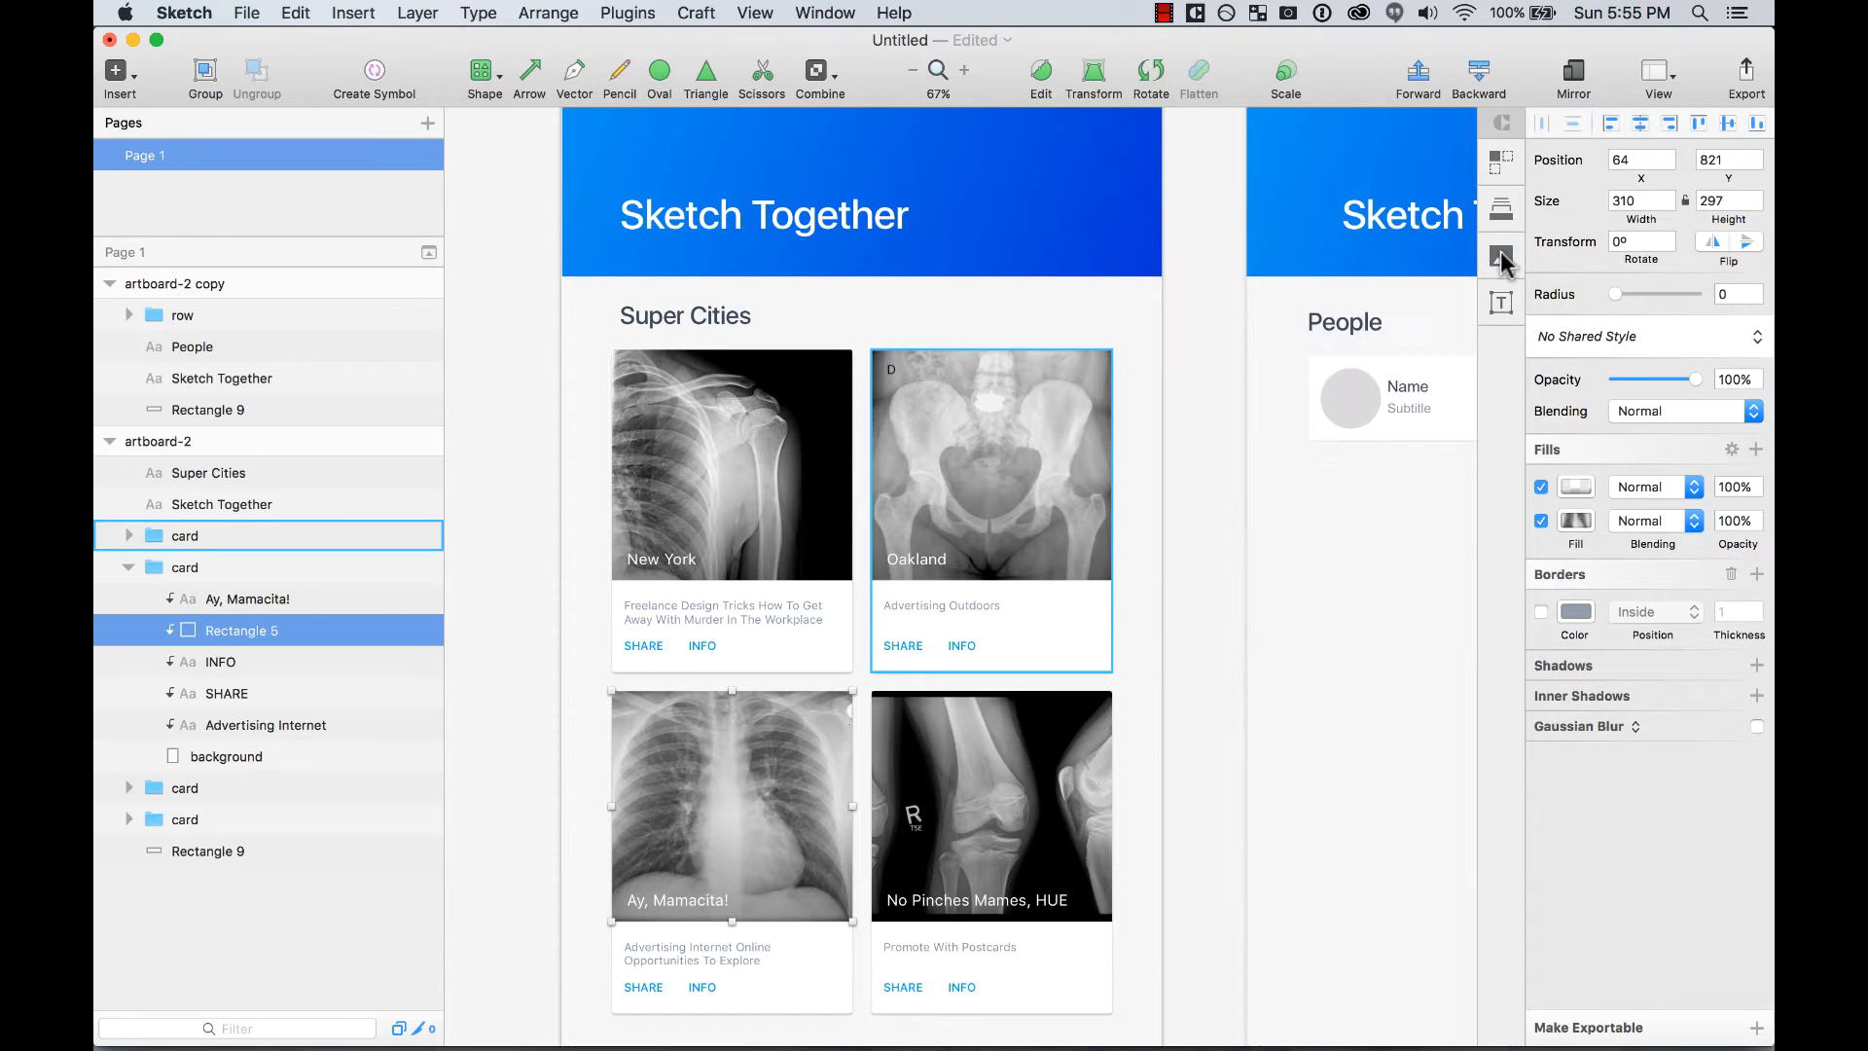
click(1239, 593)
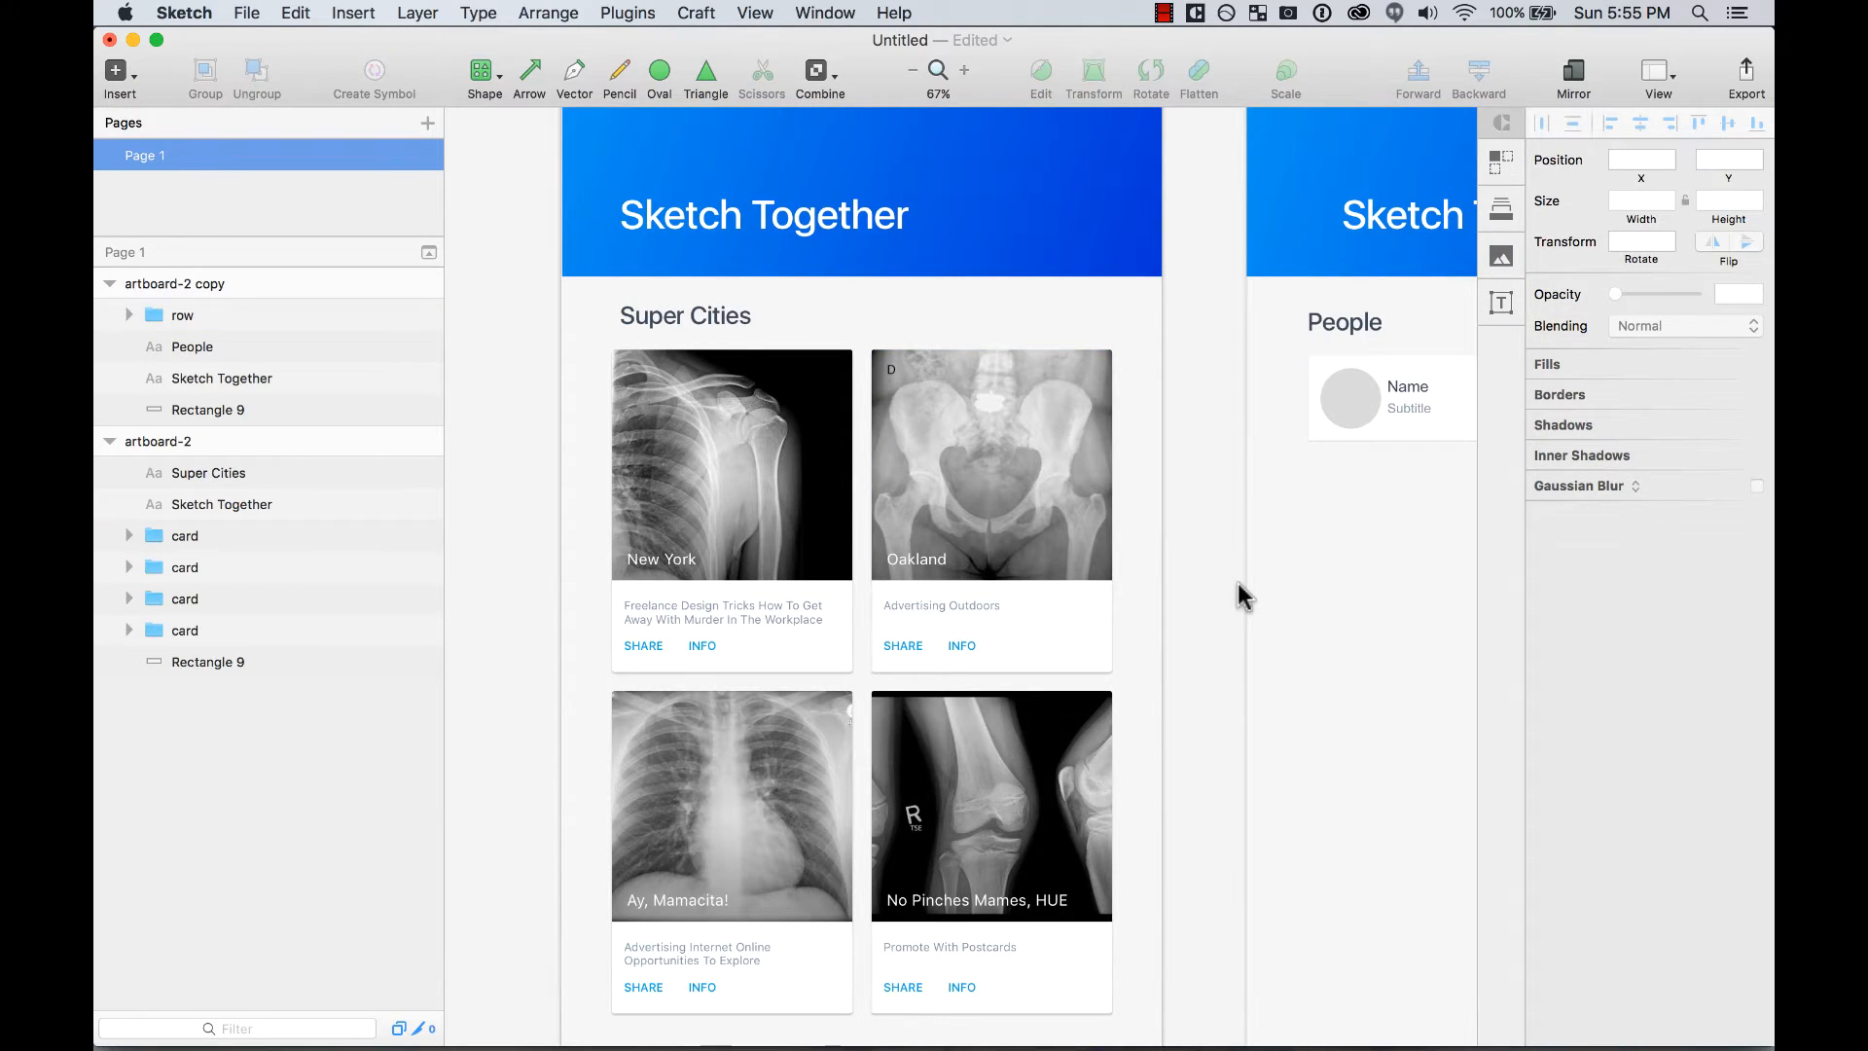
Check which content categories the Content Generator Sketch Plugin offers
click(654, 11)
mouse_move(669, 69)
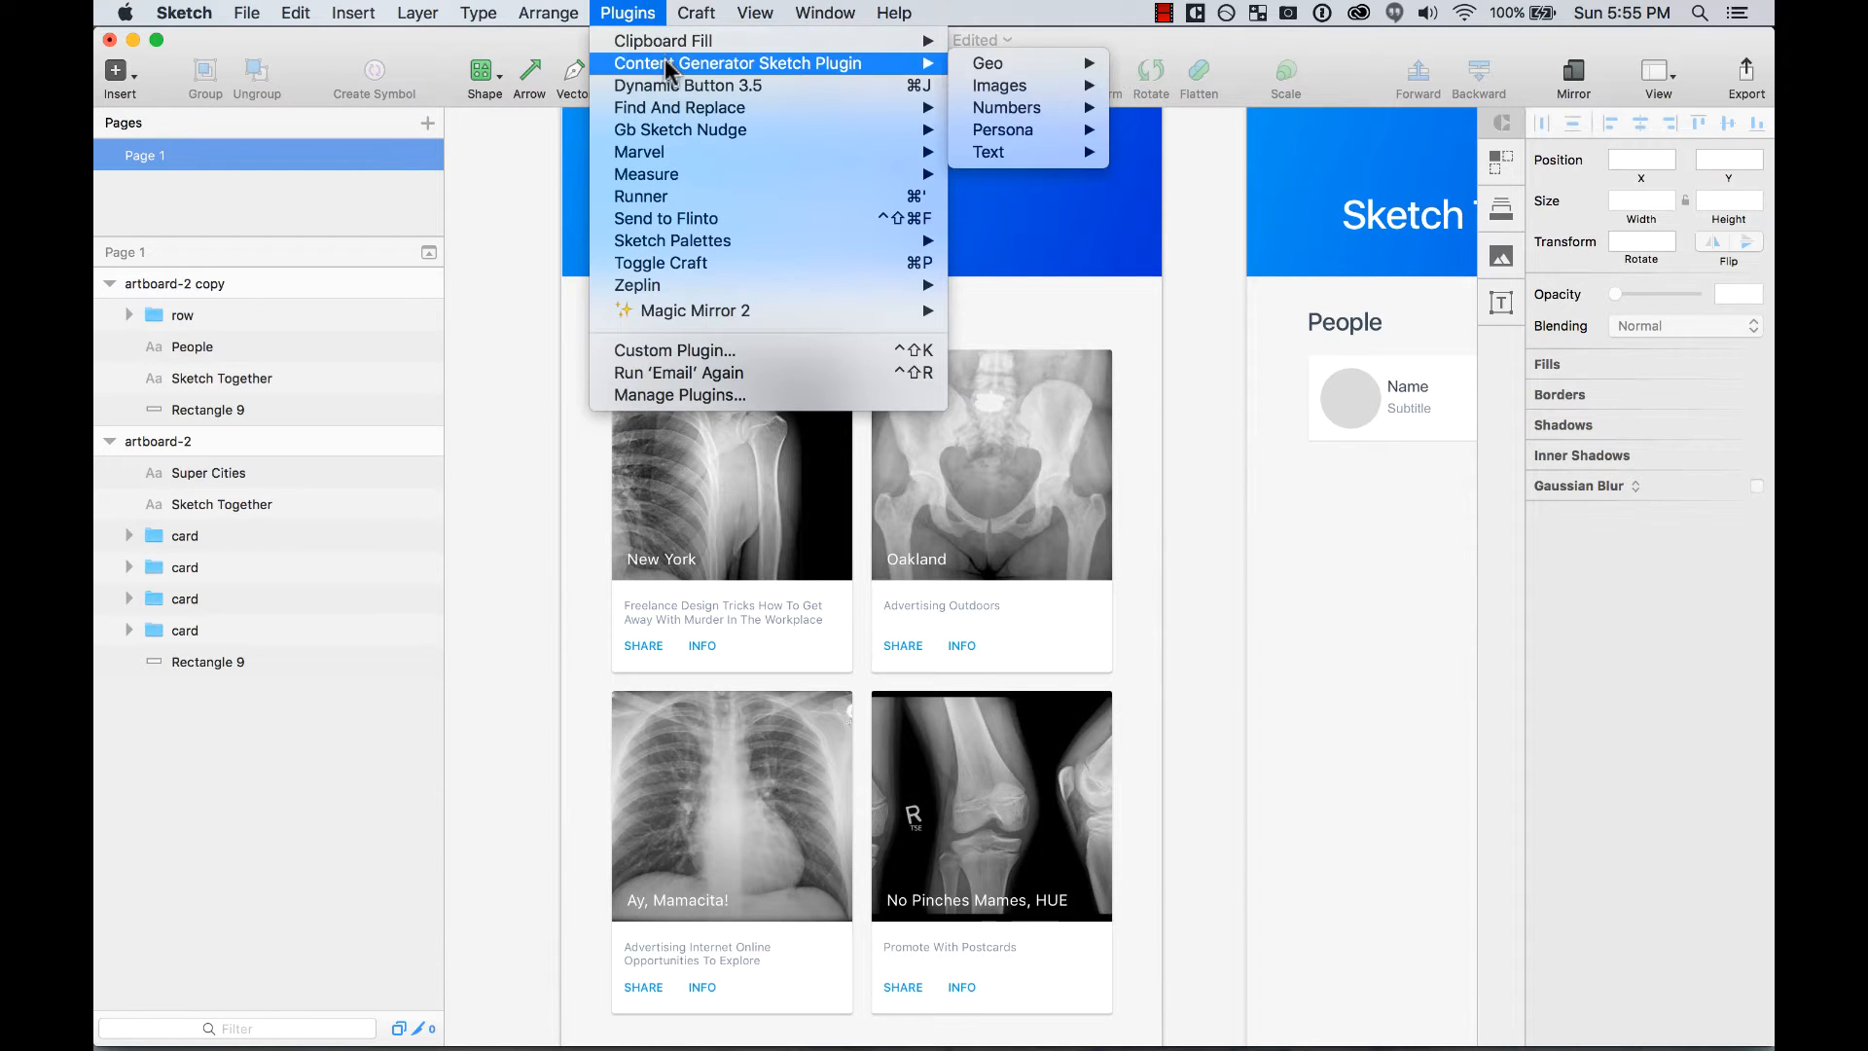
click(1164, 559)
Inspect the People row on the second artboard up close, briefly selecting its avatar circle
scroll(1163, 560, right, 10)
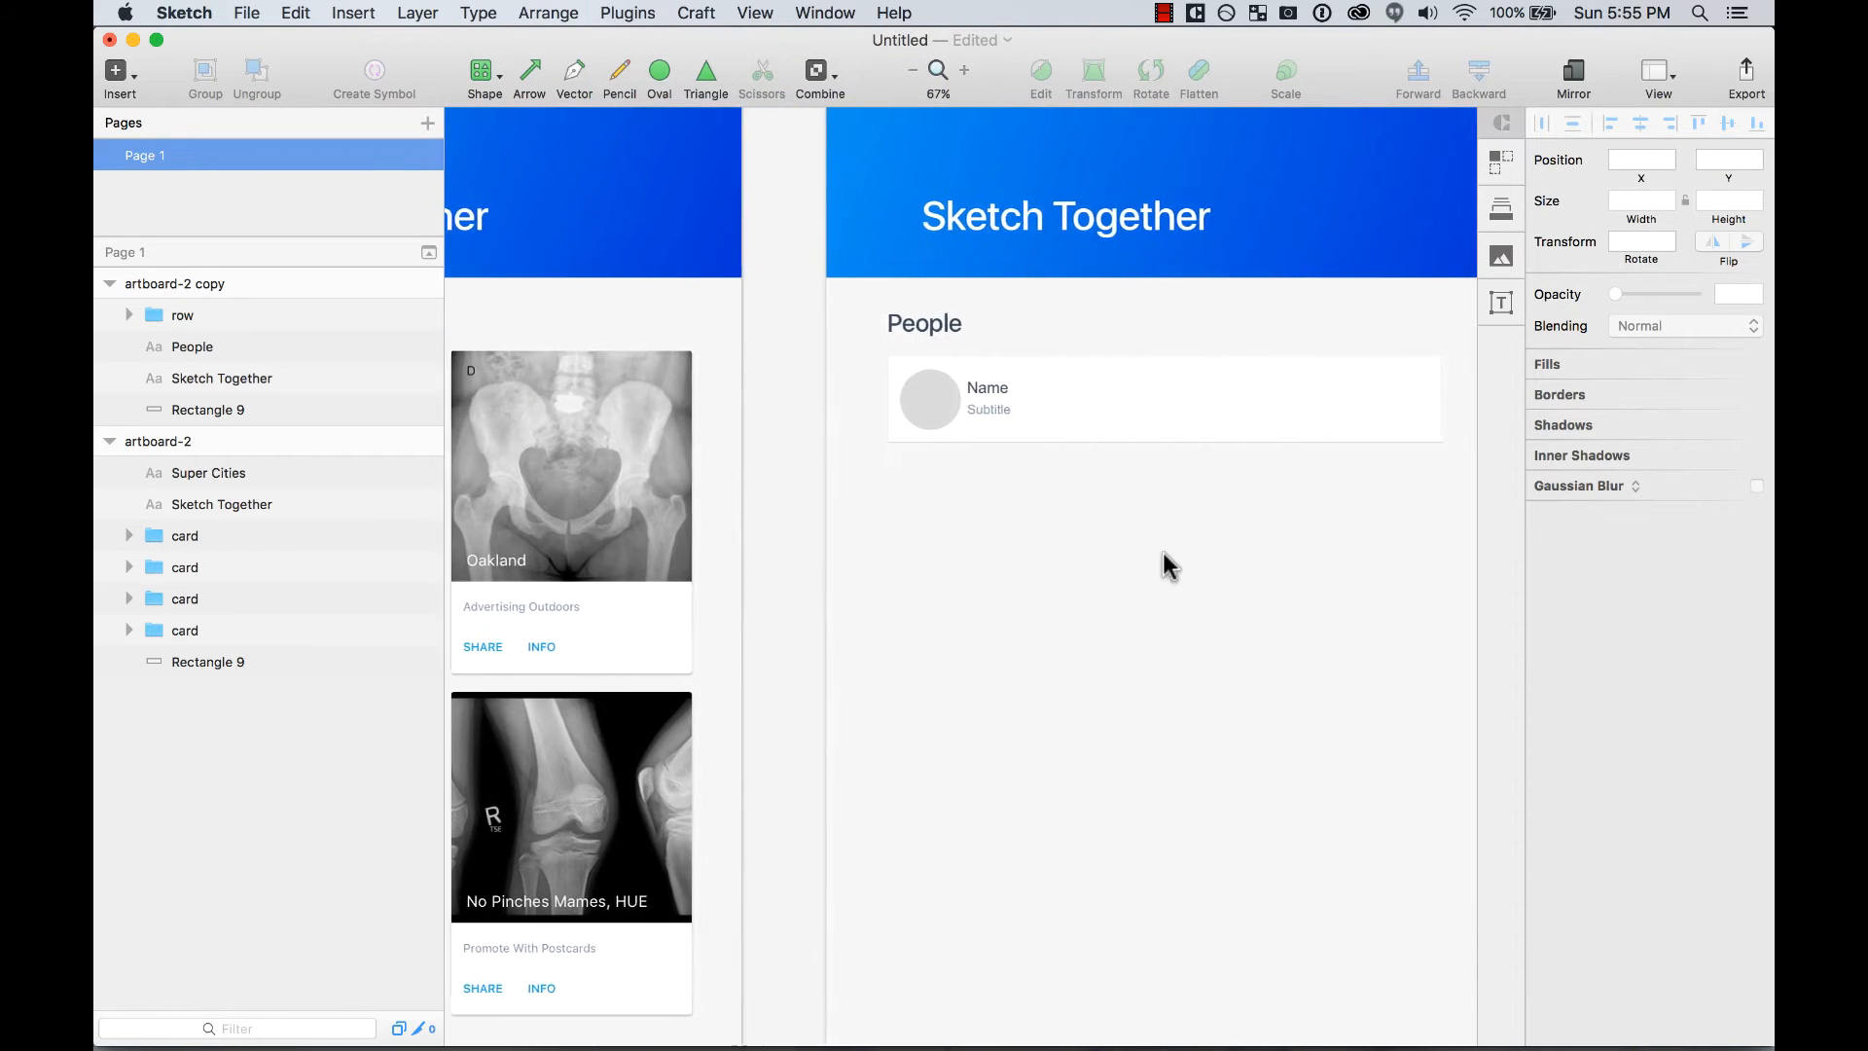
scroll(1168, 564, up, 5)
key(z)
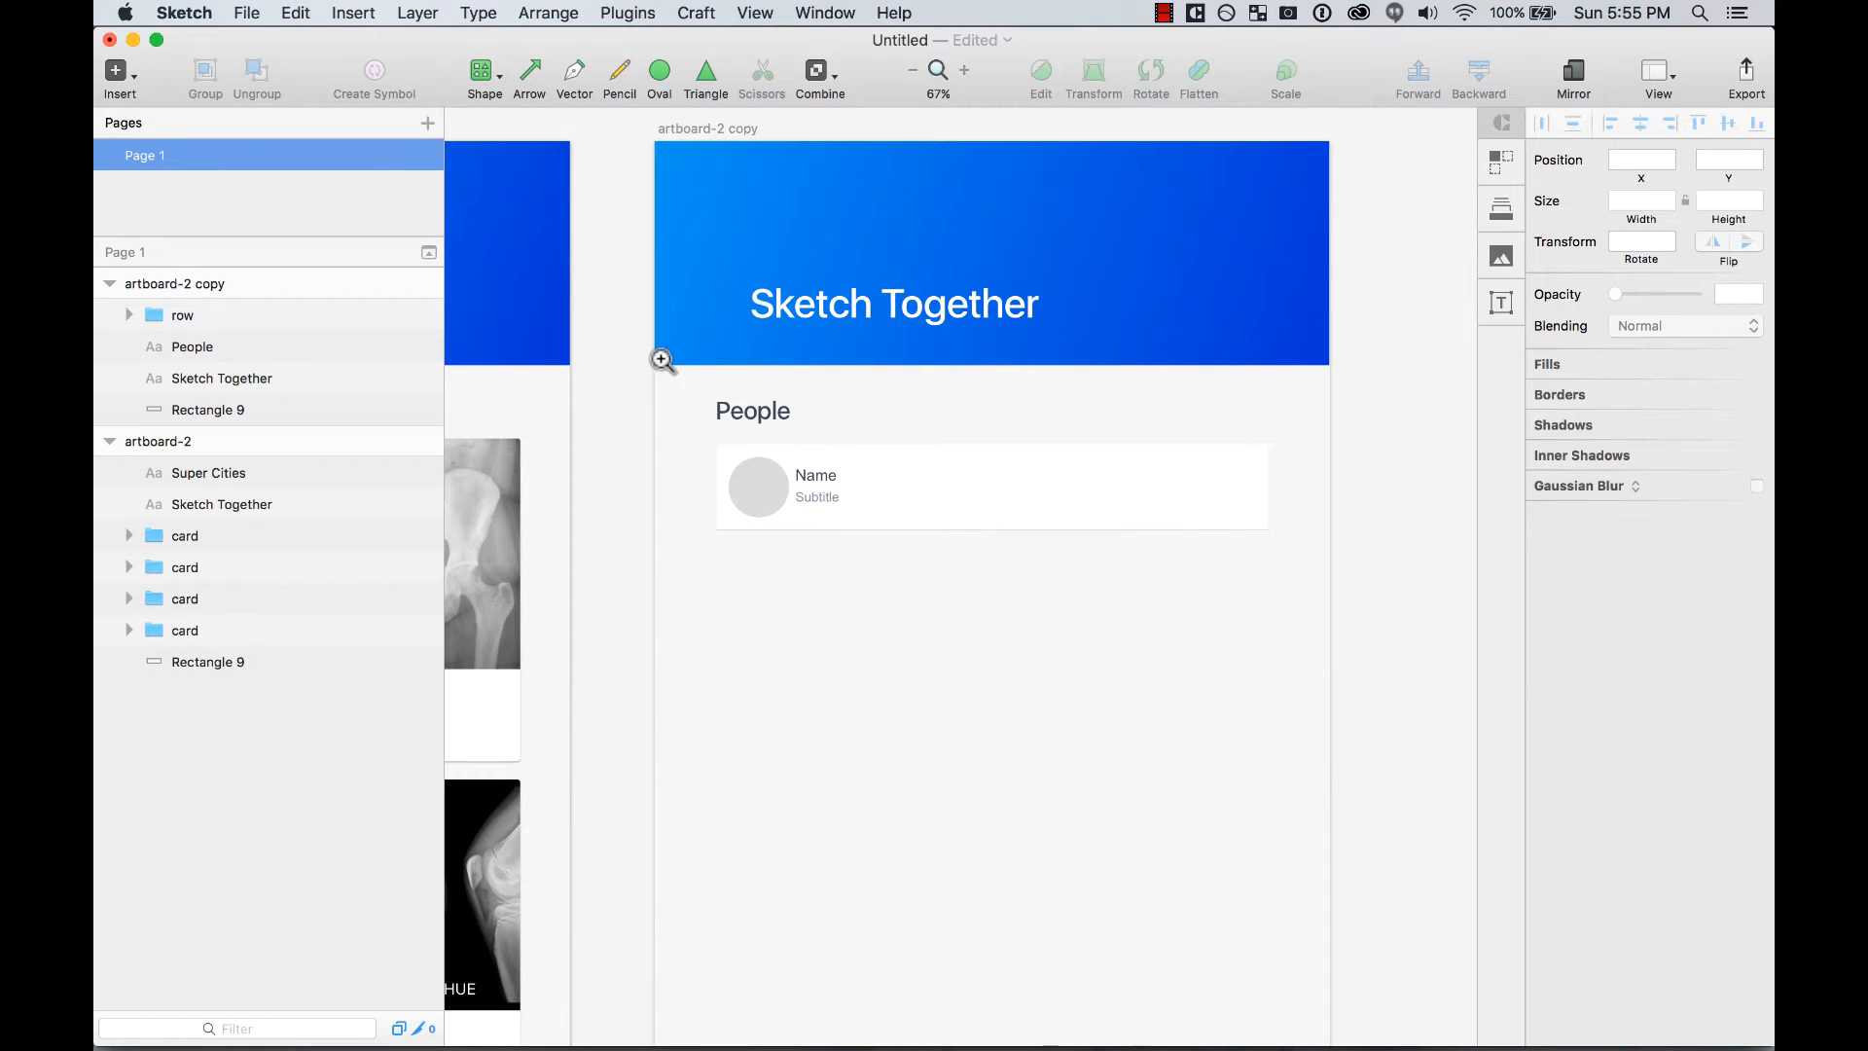
drag(622, 308, 1282, 767)
click(646, 527)
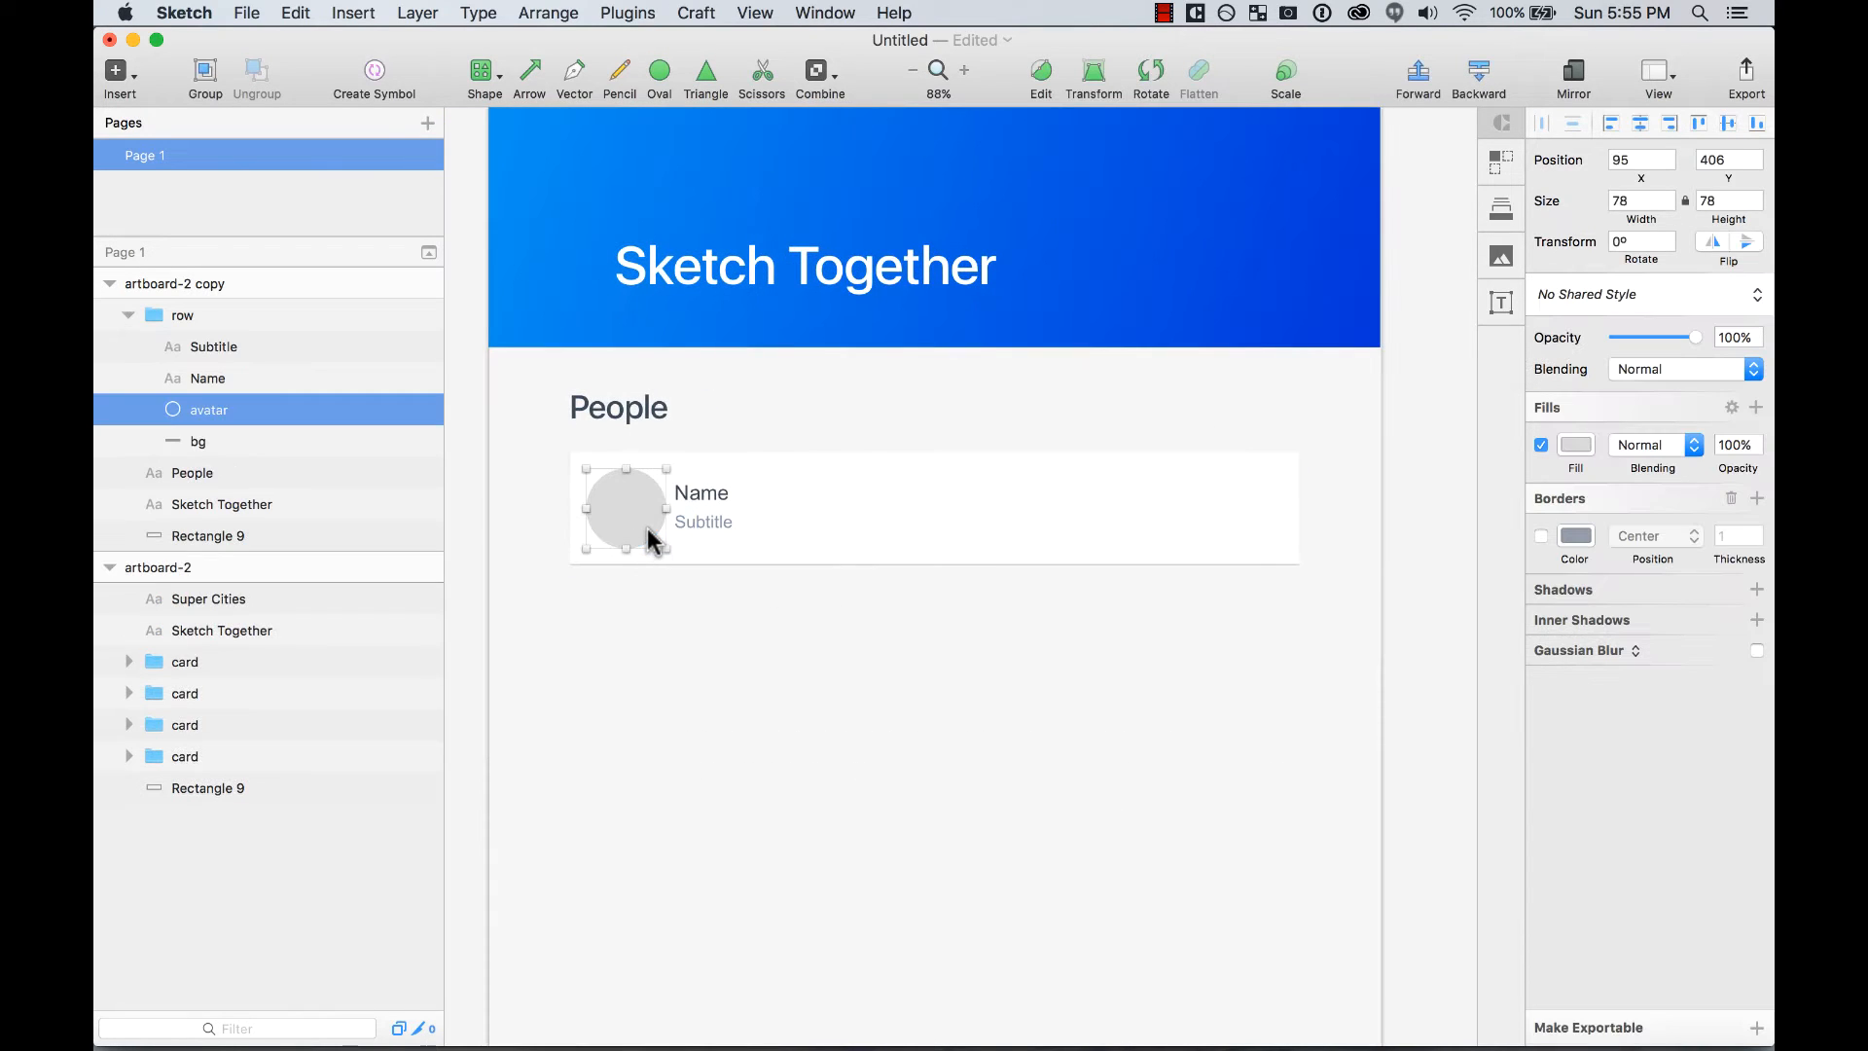
click(639, 8)
click(638, 10)
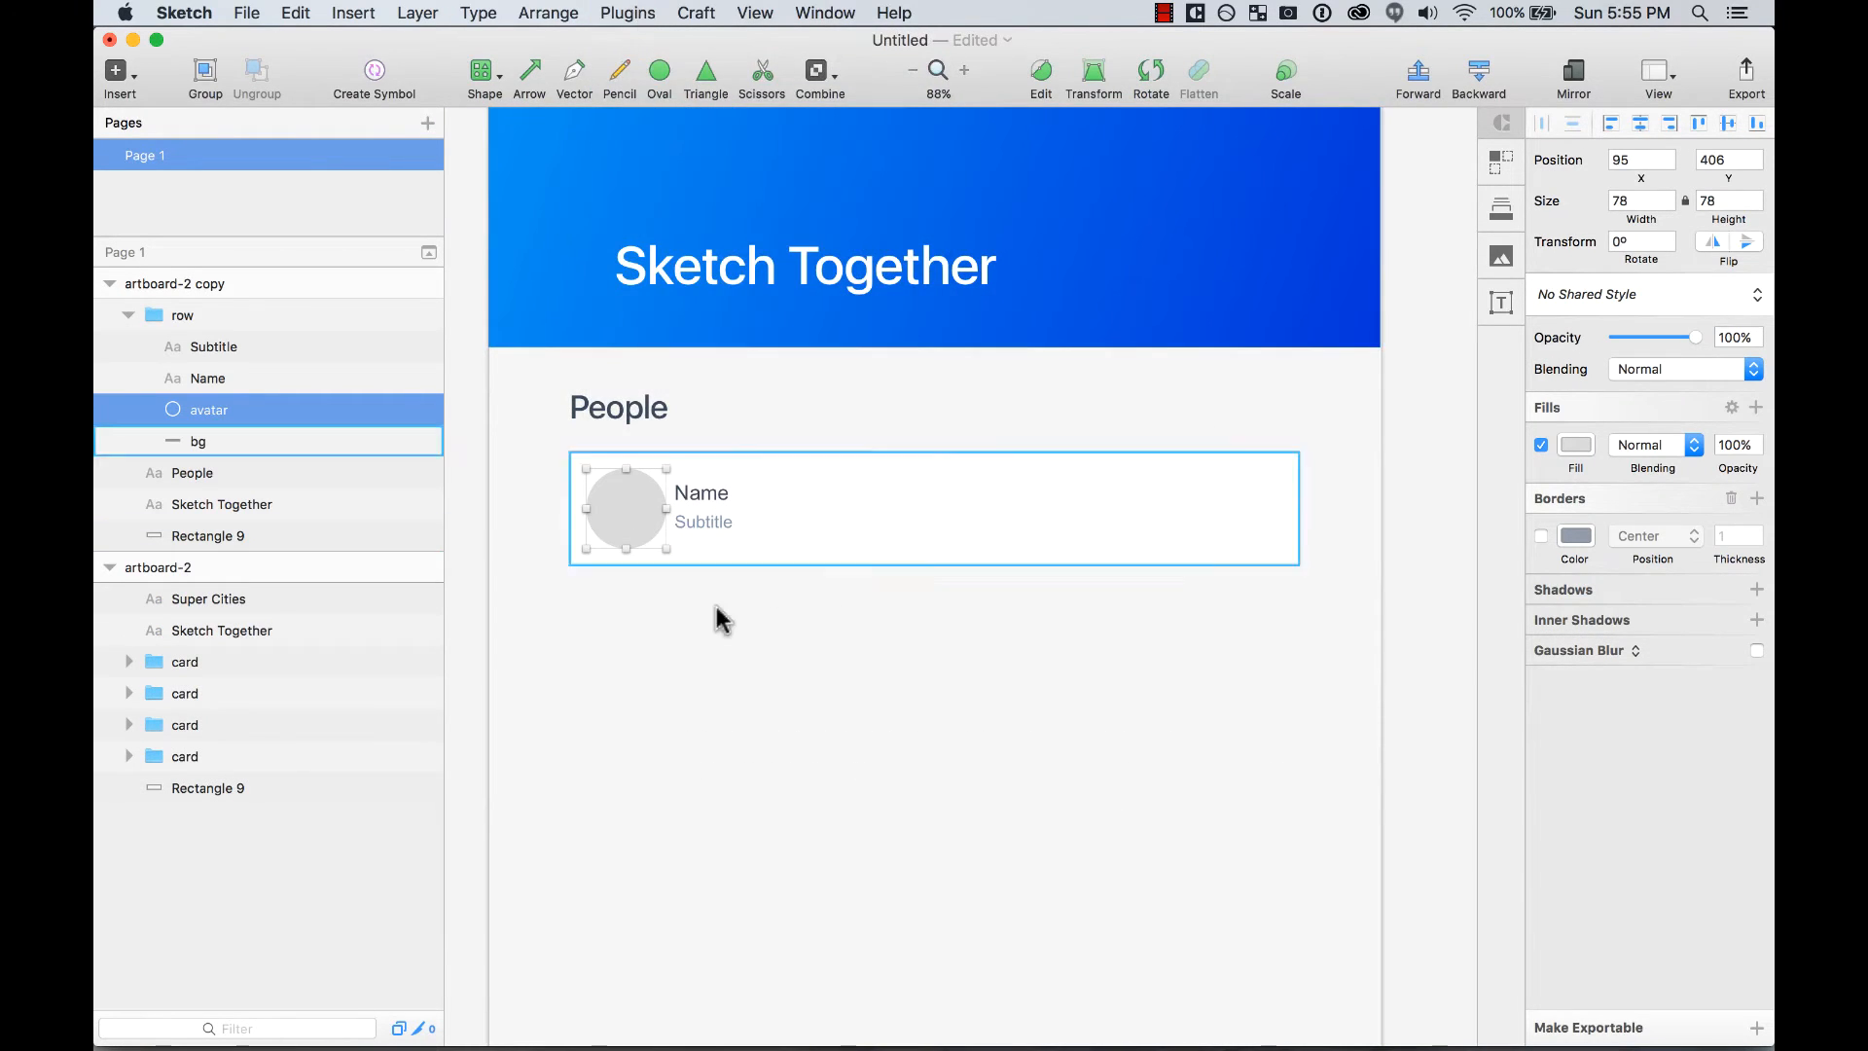
click(745, 748)
Switch to Sketch Toolbox, search its plugin catalogue for "content g", then clear the search and close the window
mouse_move(810, 1037)
key(super+space)
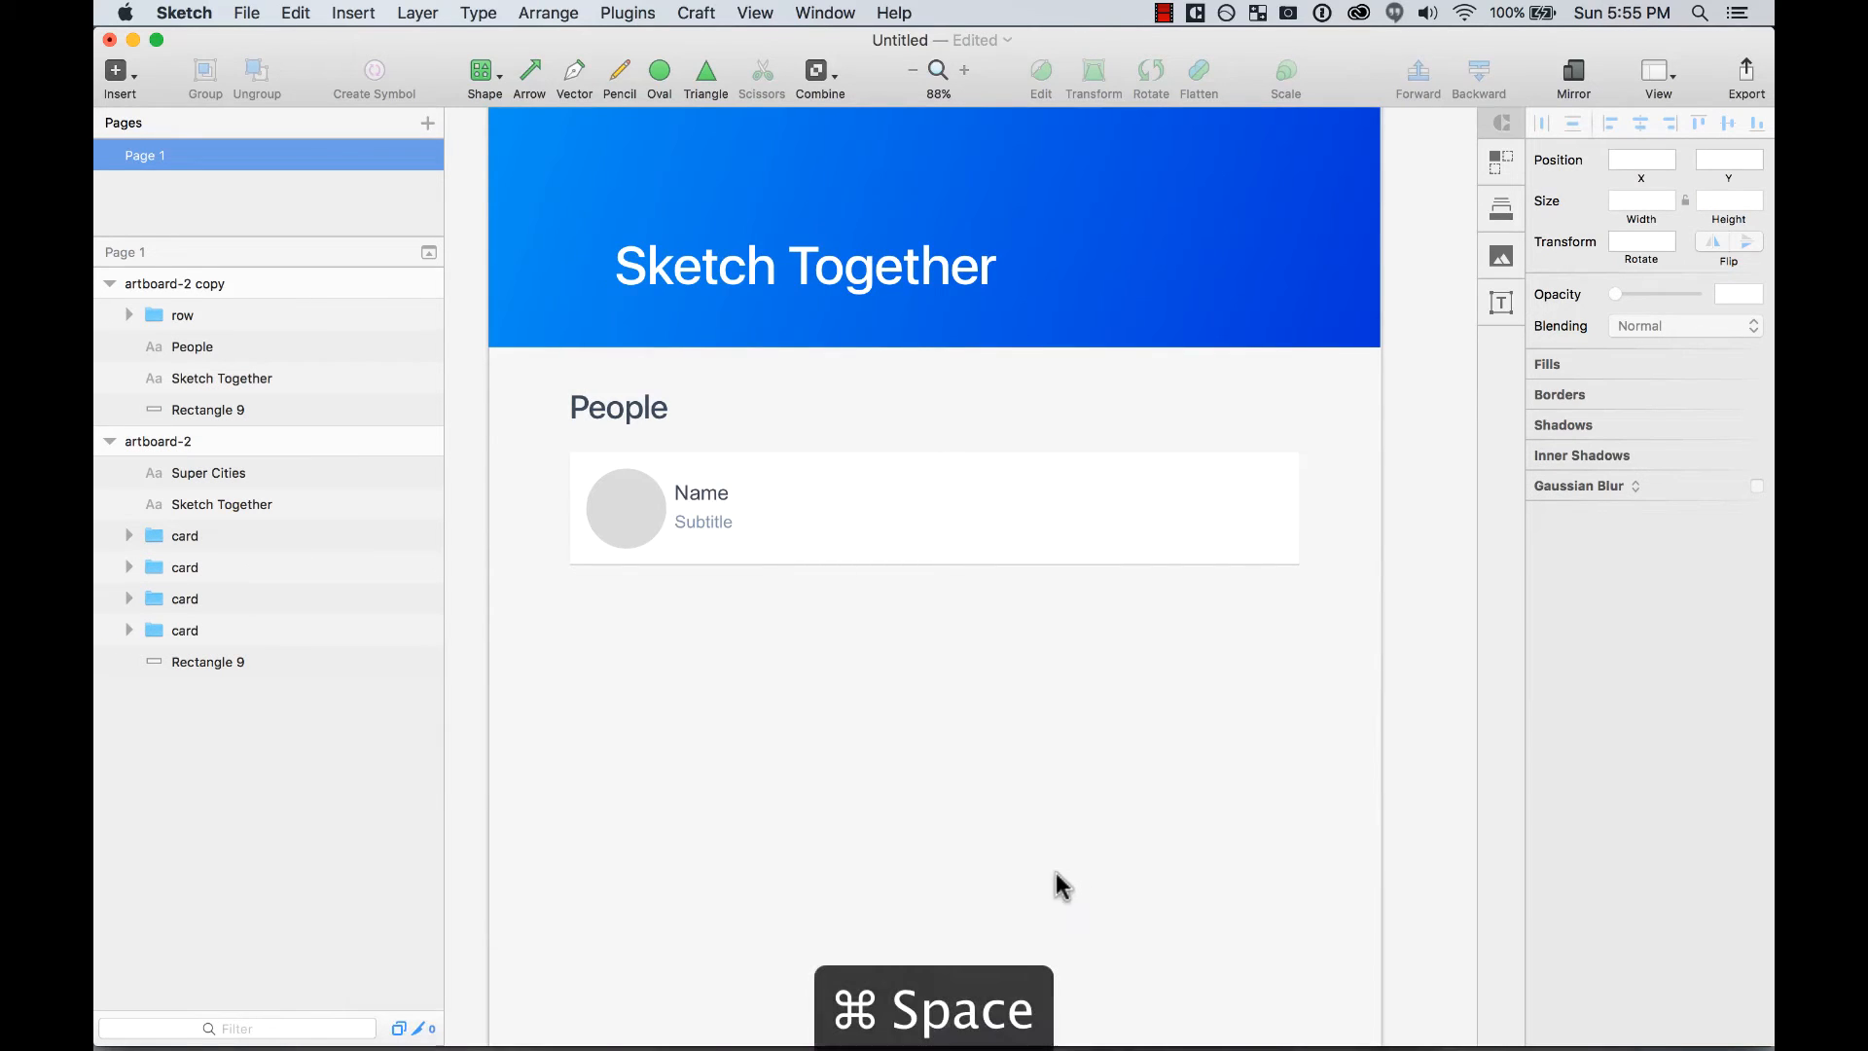
text(sk)
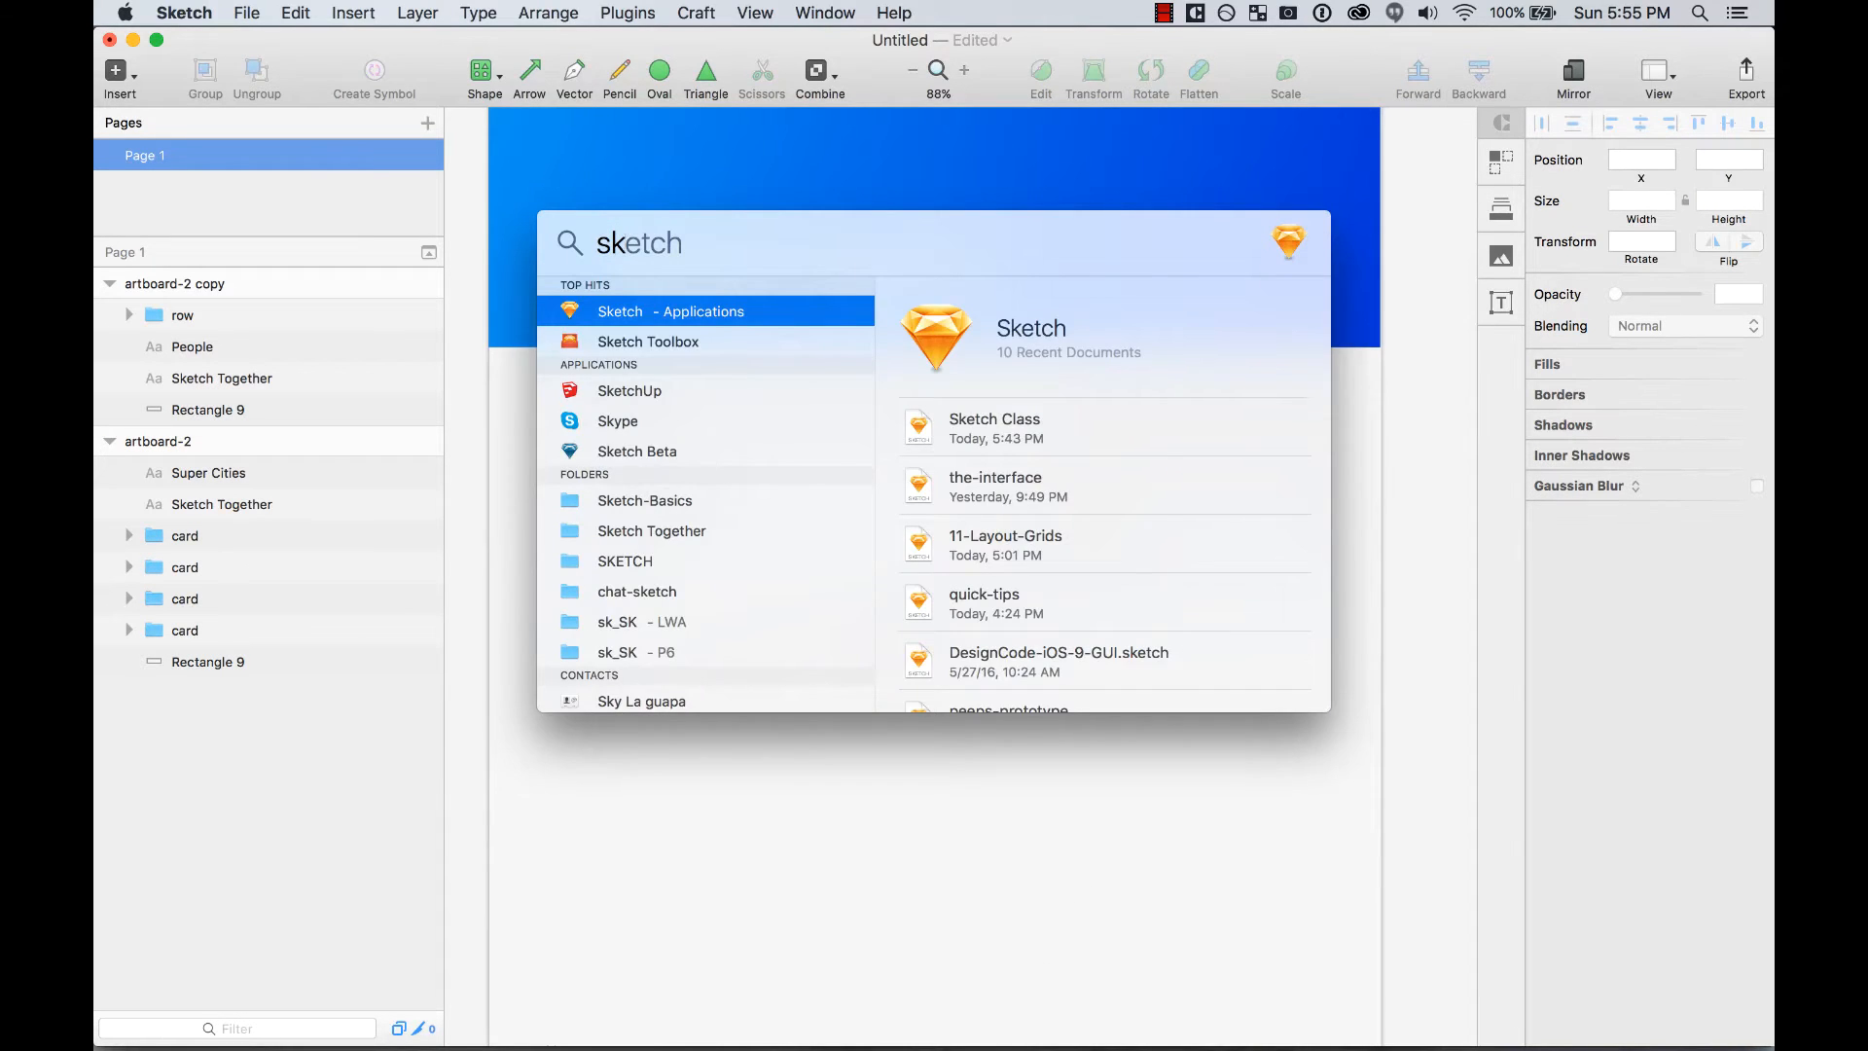
text(etch)
key(Down)
key(Return)
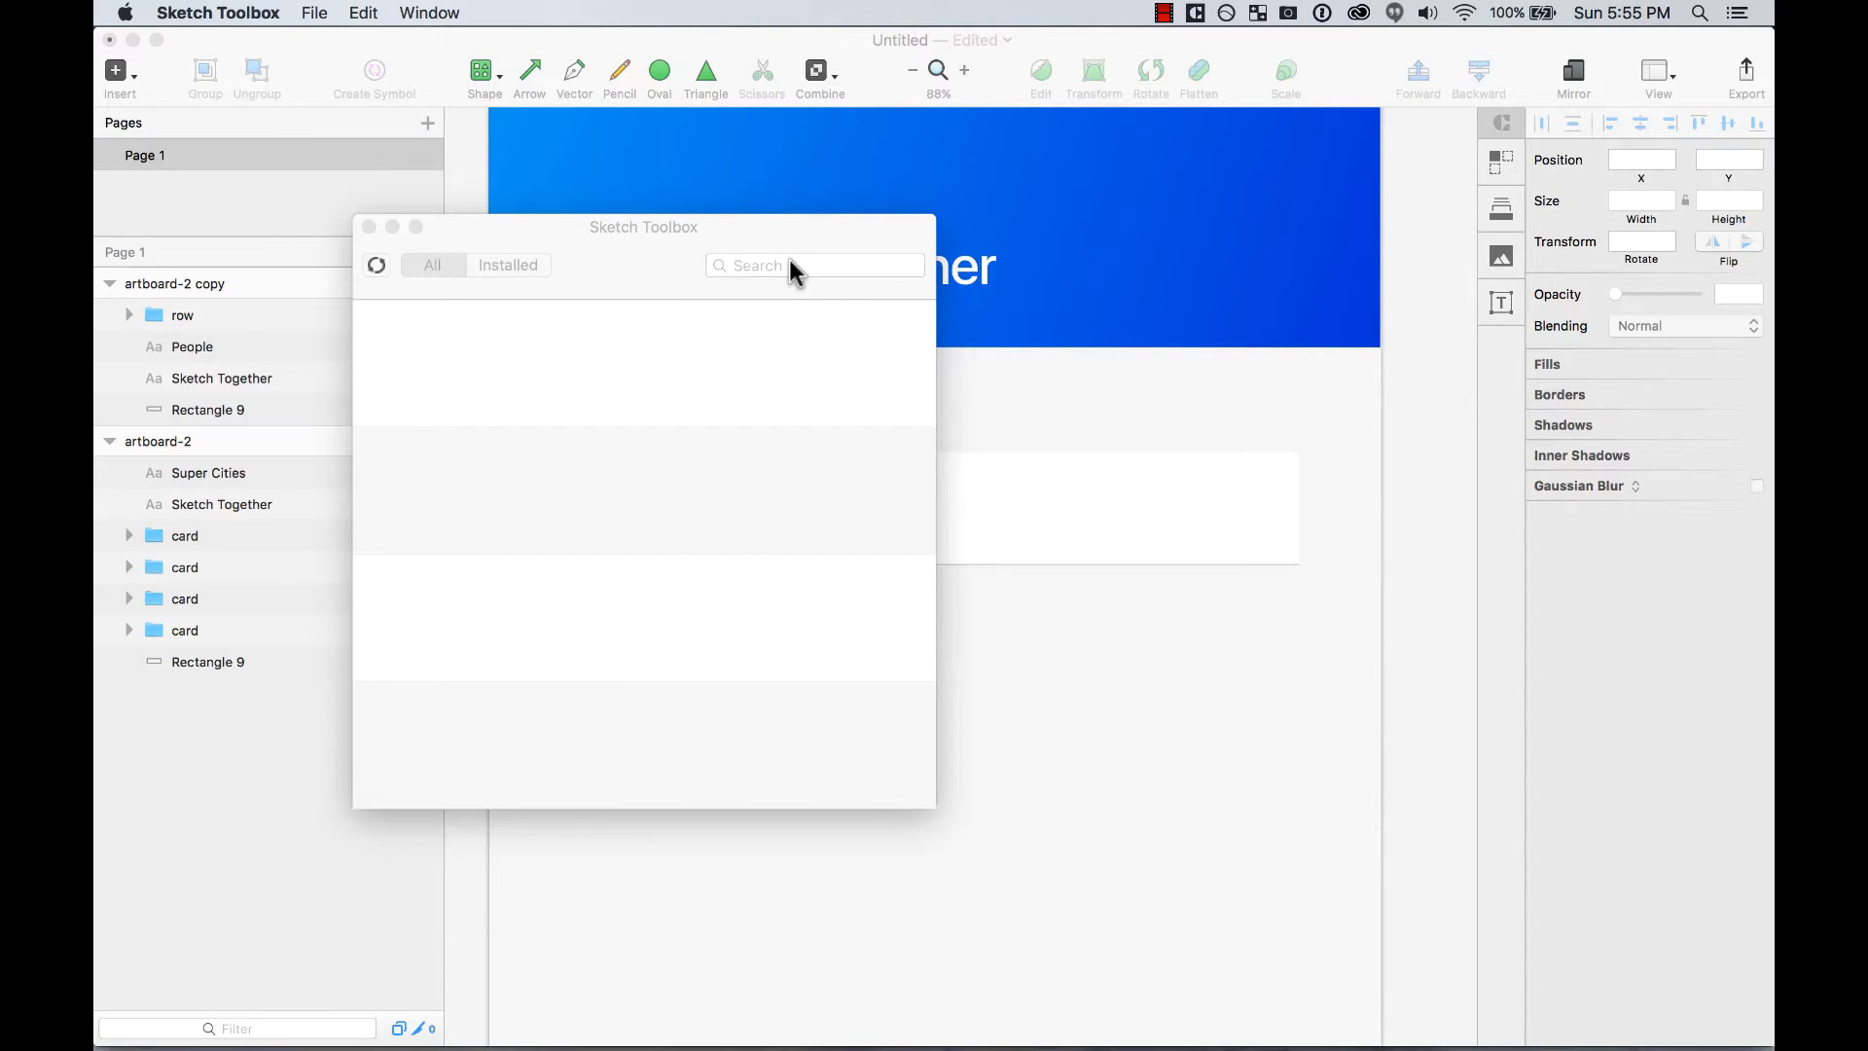
click(791, 266)
text(content g)
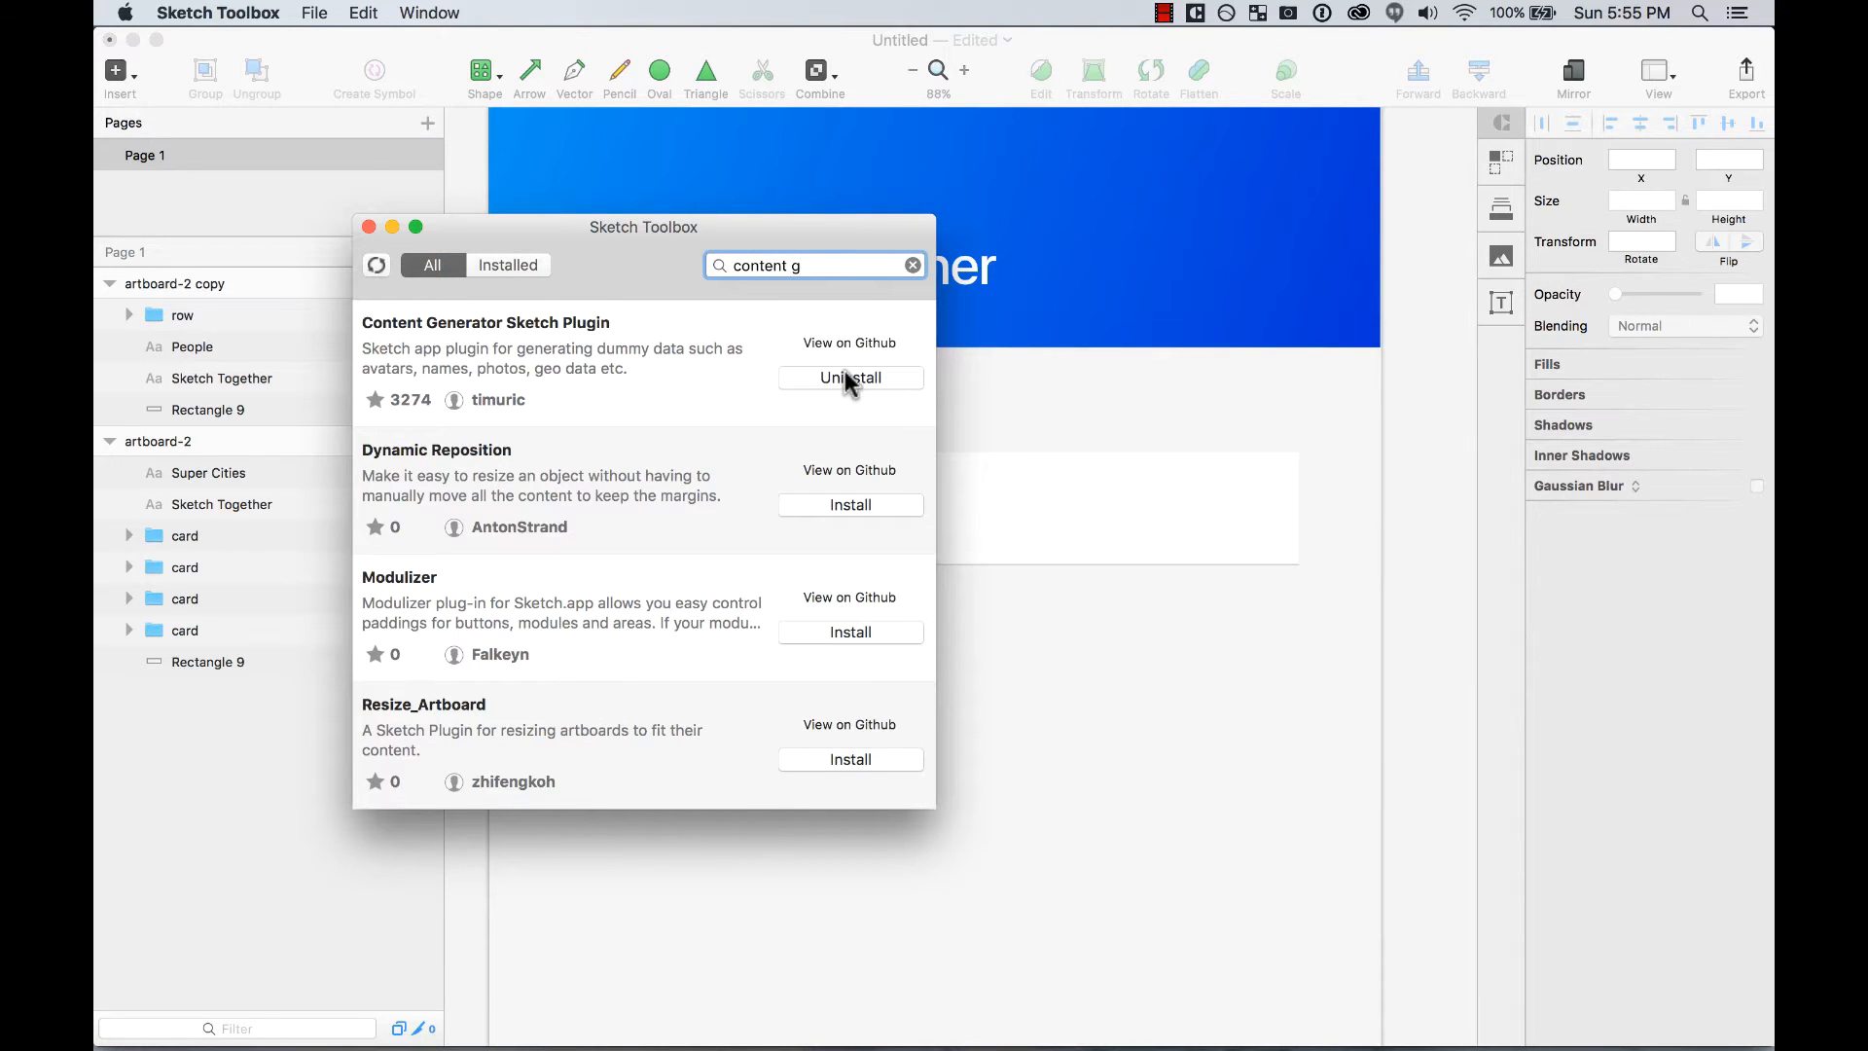
click(912, 265)
drag(662, 266, 773, 362)
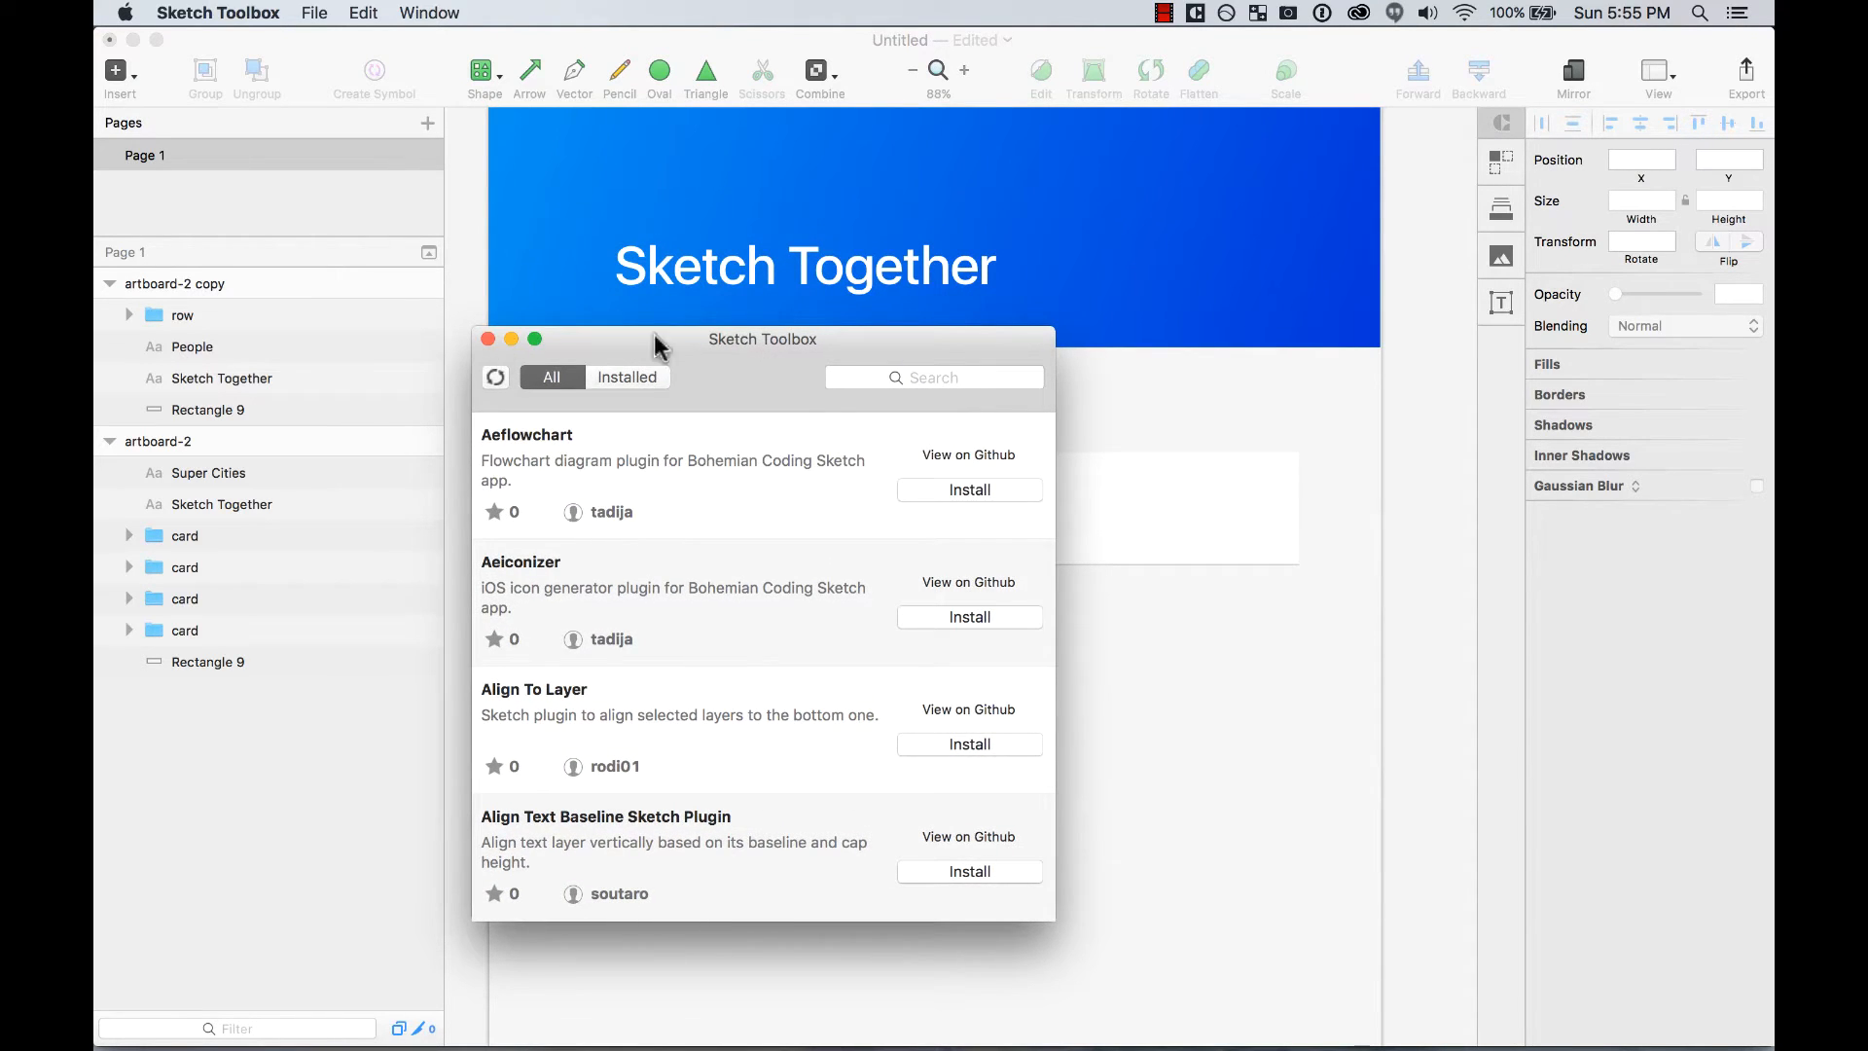
click(488, 338)
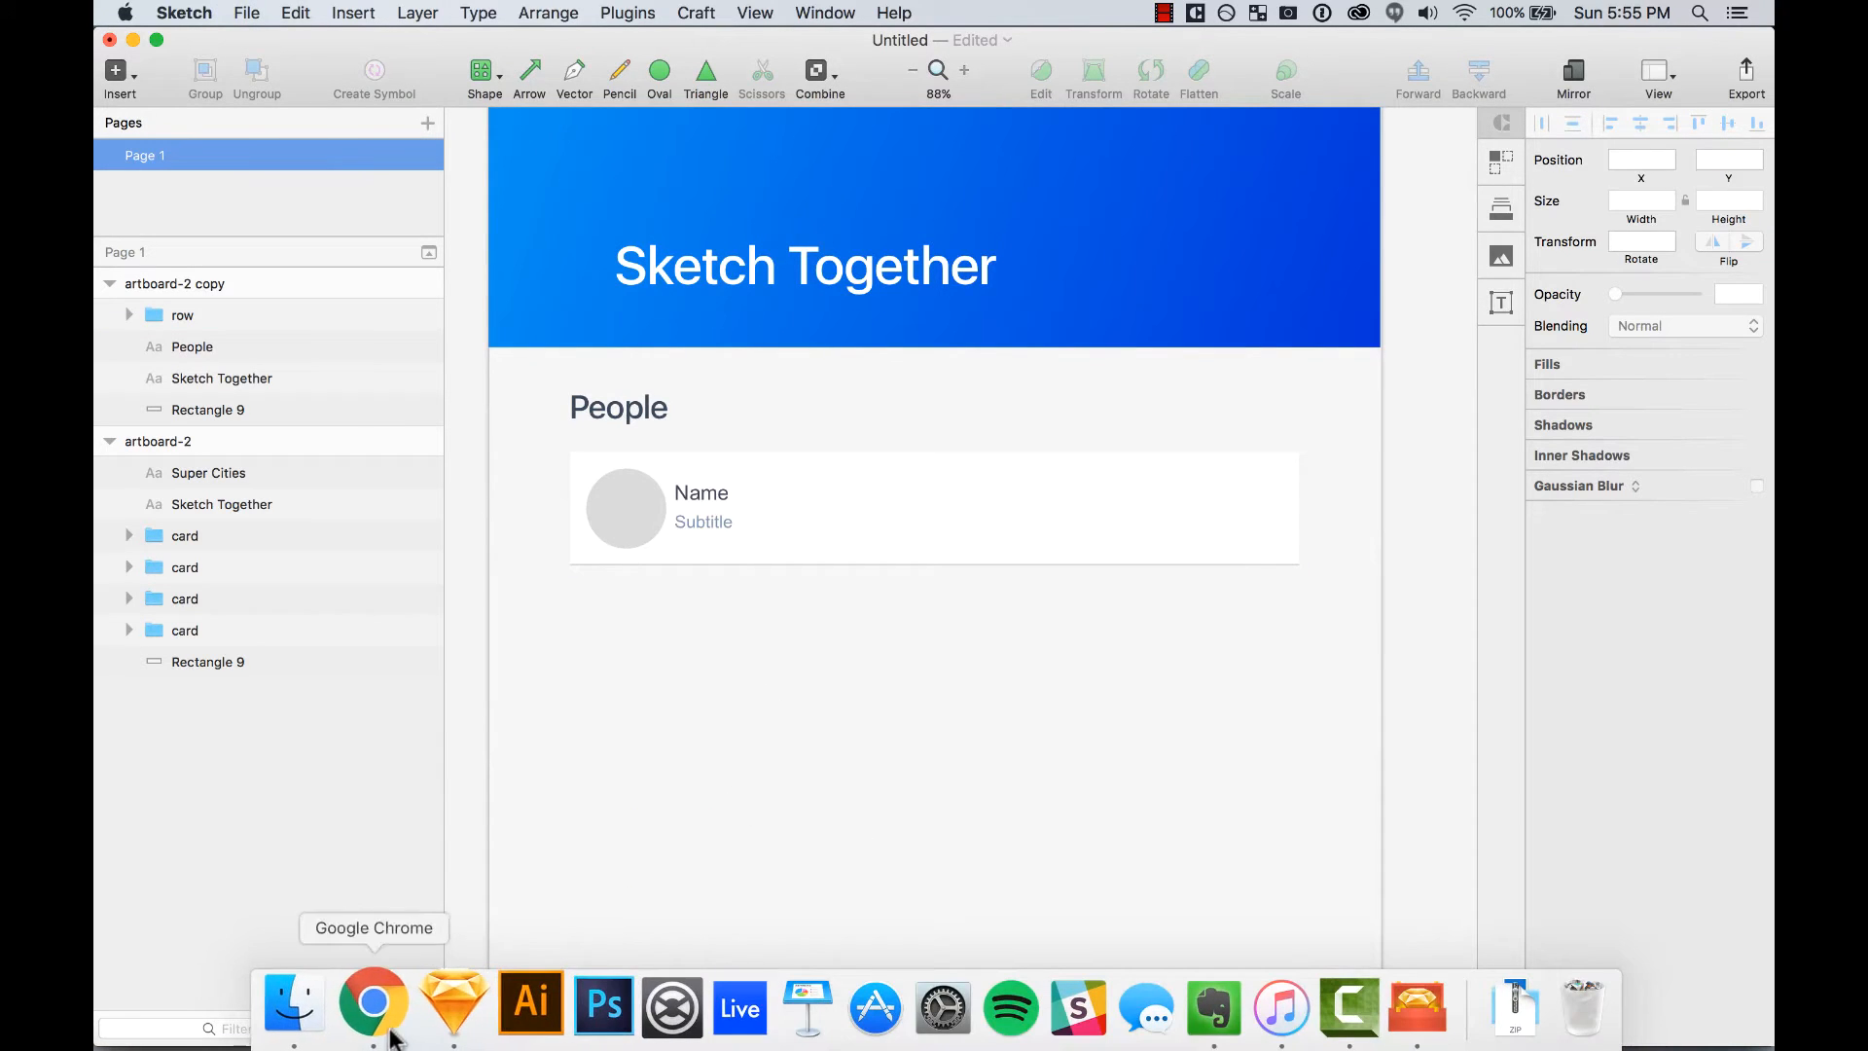
Switch to Chrome to view the InVision Craft plugin page and return to Sketch
click(381, 1012)
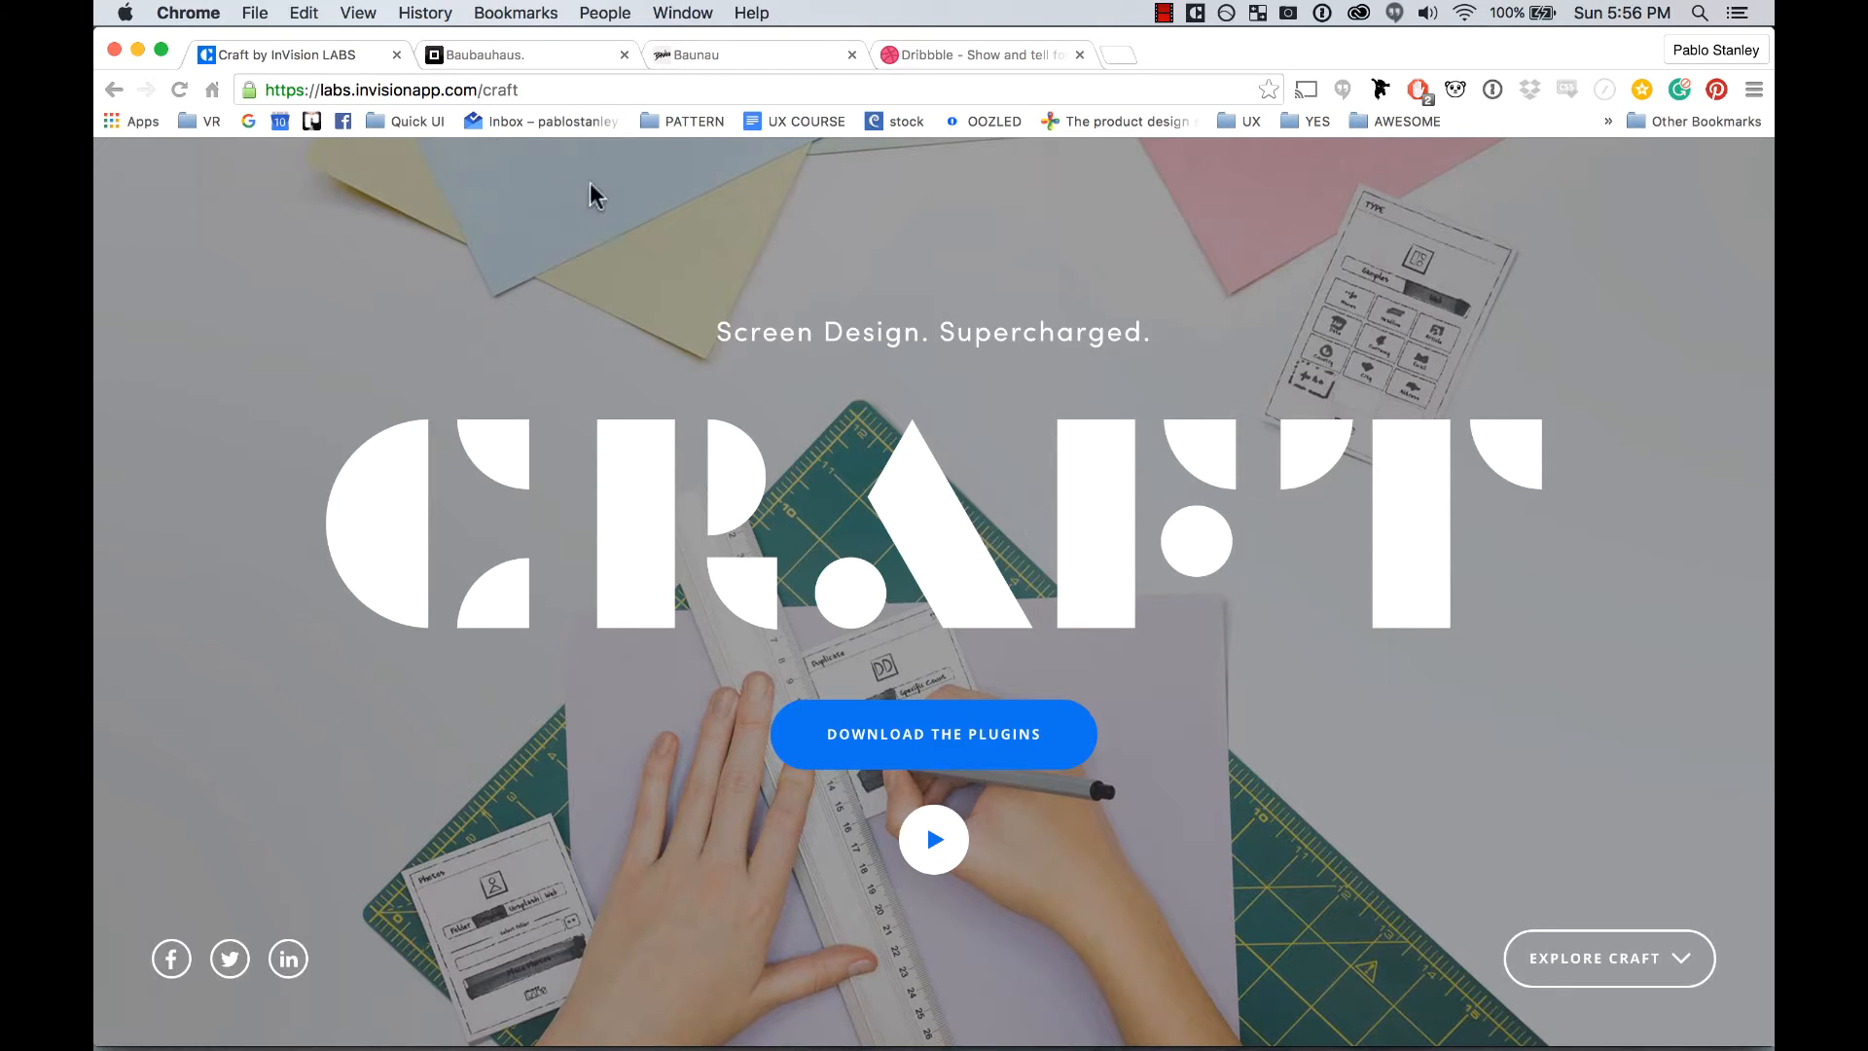
key(super+Tab)
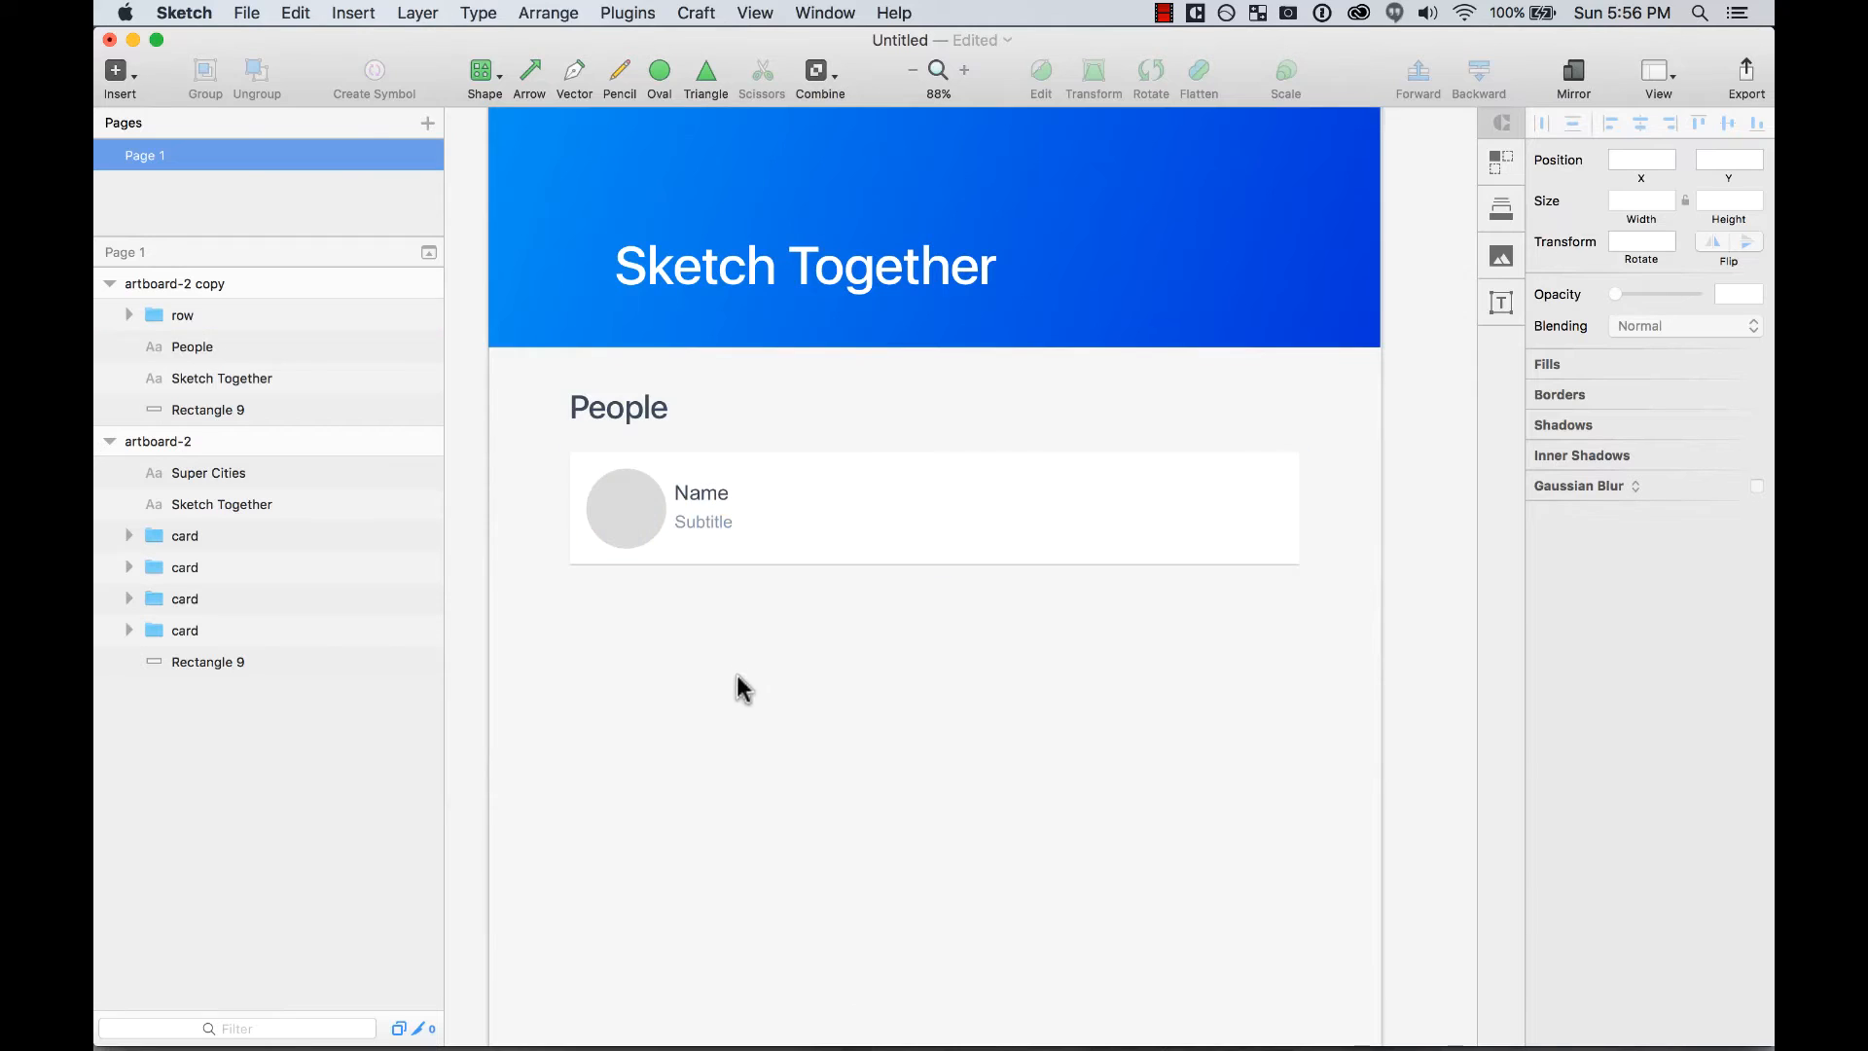
Fill the People row's avatar circle with a Female persona photo from the Content Generator Sketch Plugin
click(640, 531)
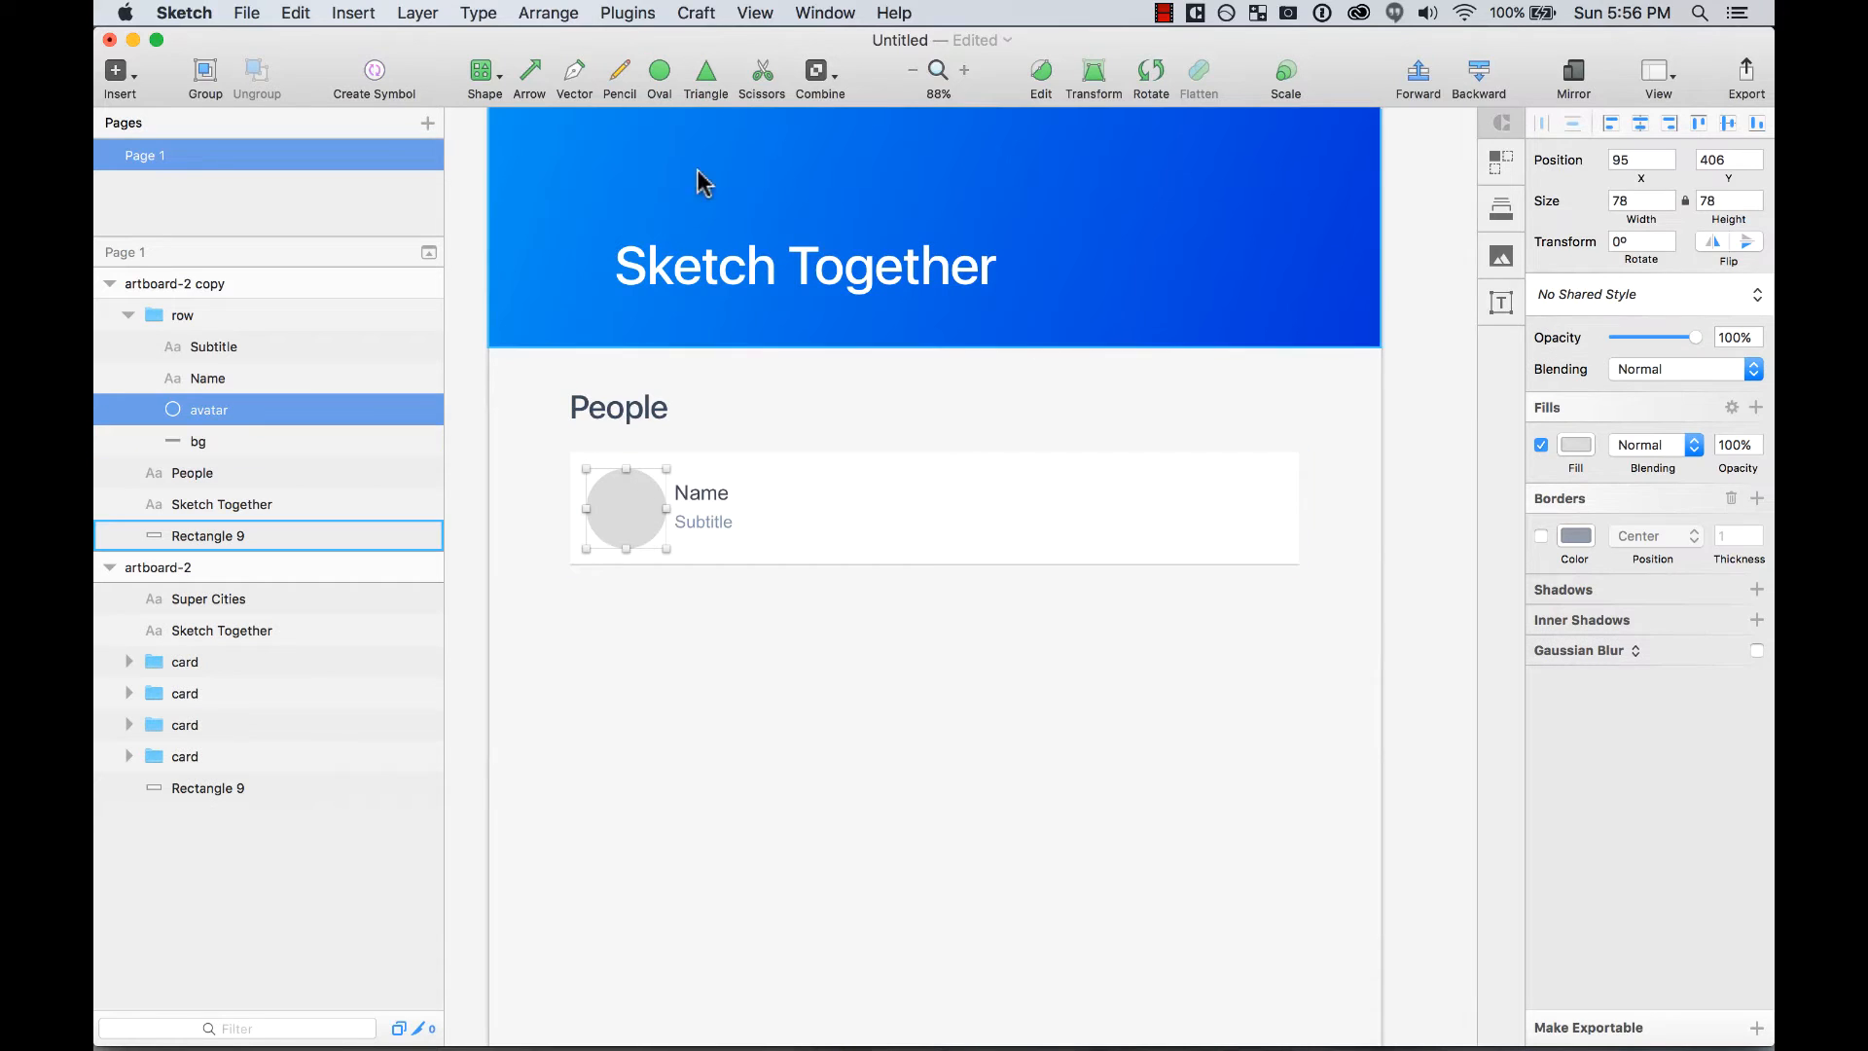
click(627, 13)
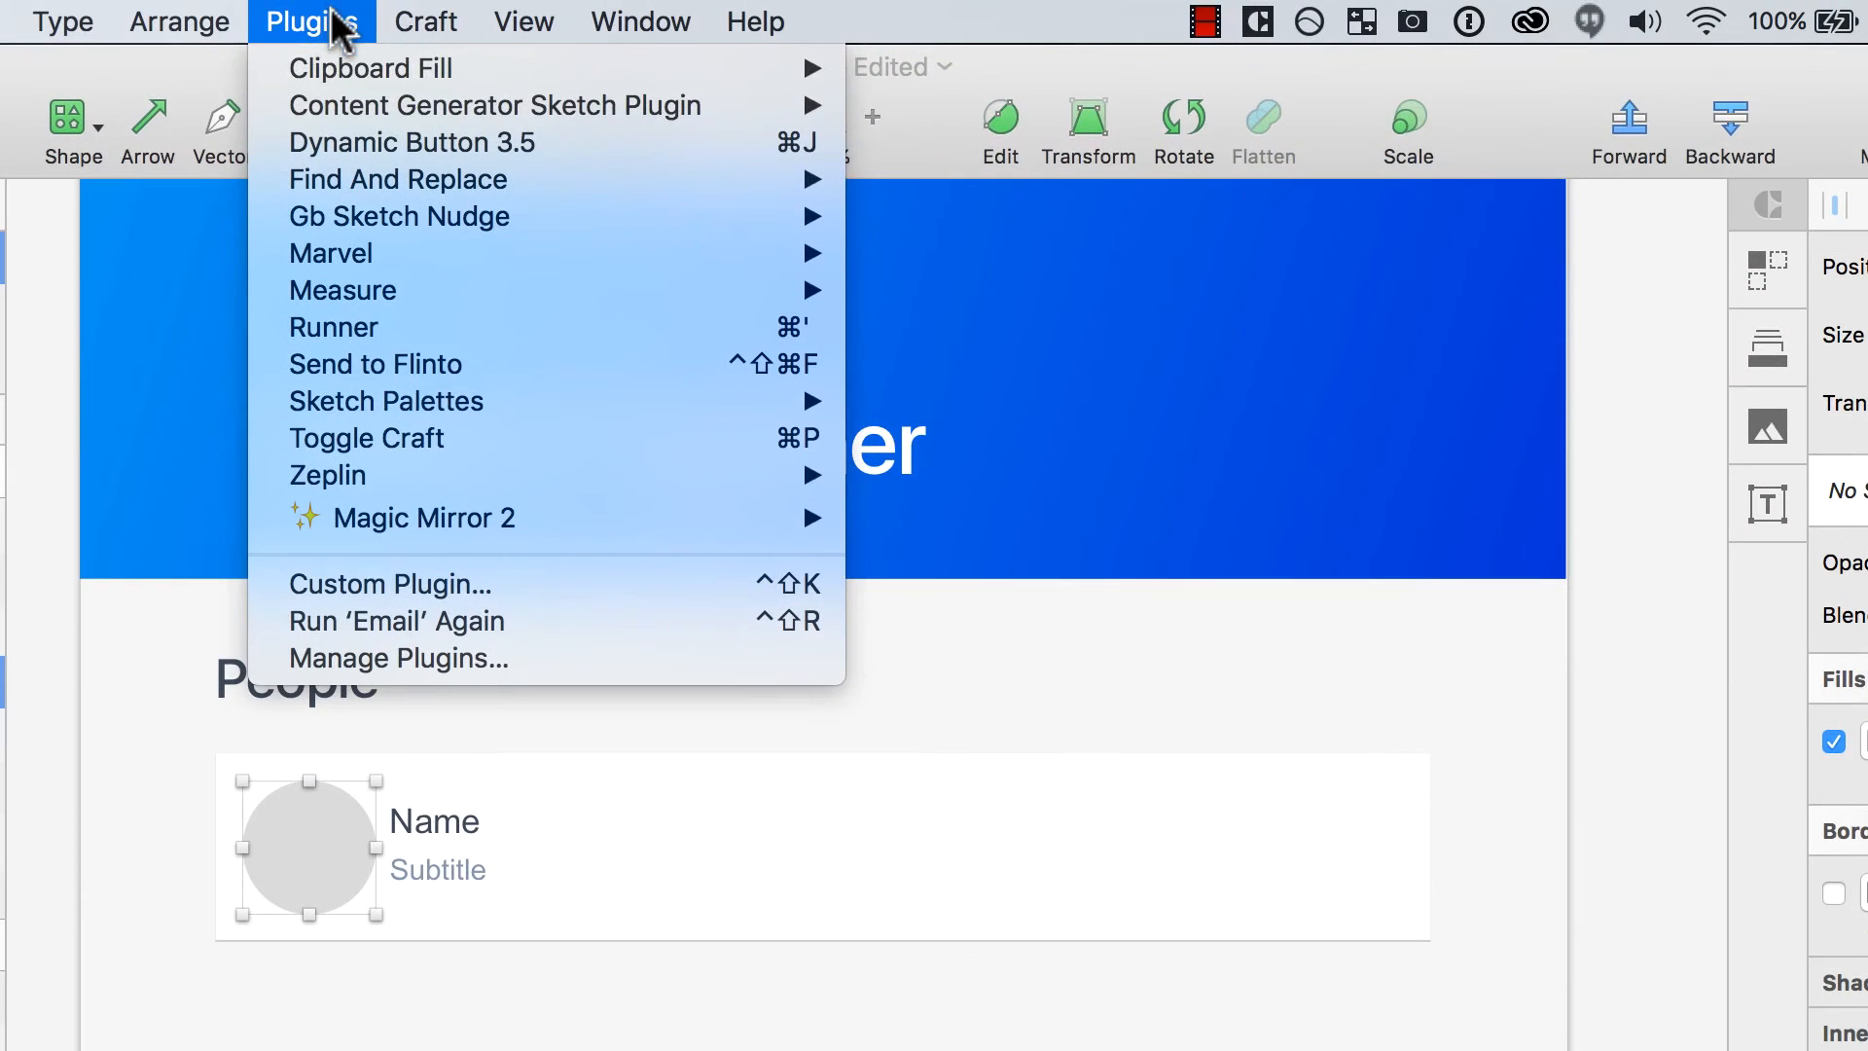
mouse_move(677, 66)
mouse_move(1037, 150)
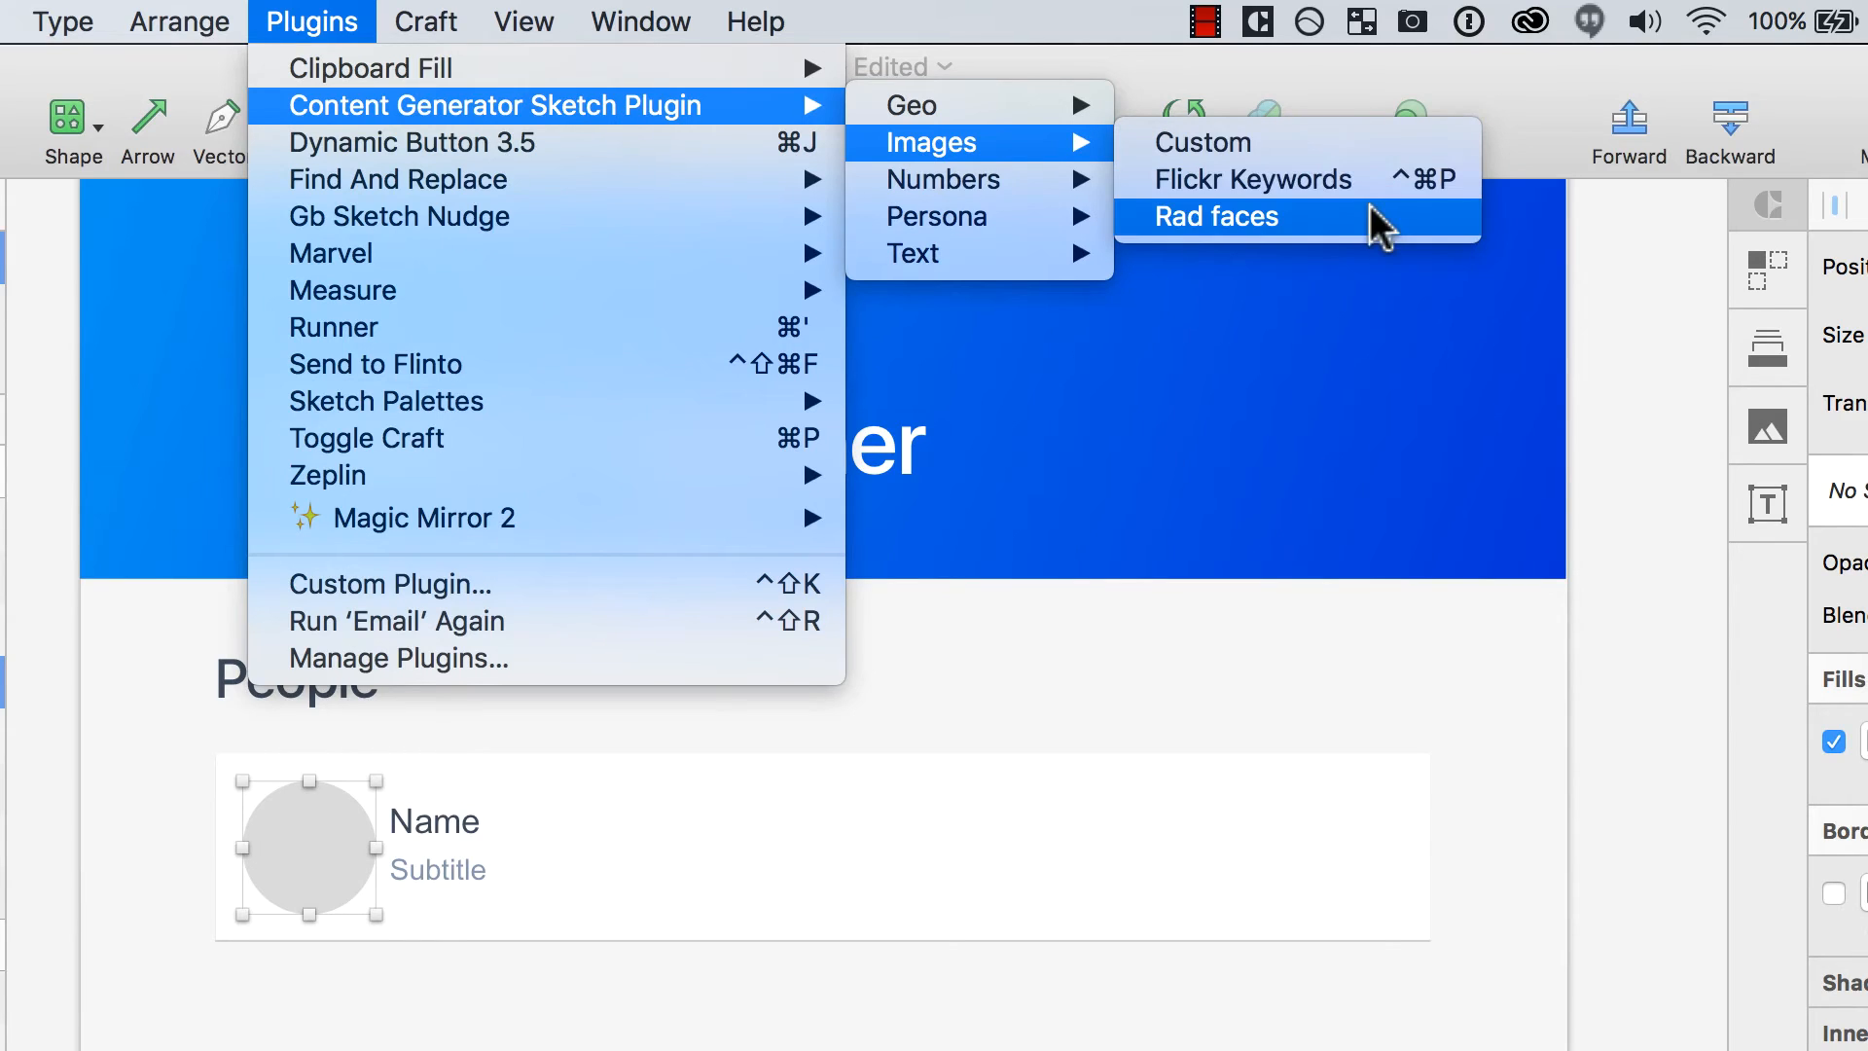
mouse_move(1012, 222)
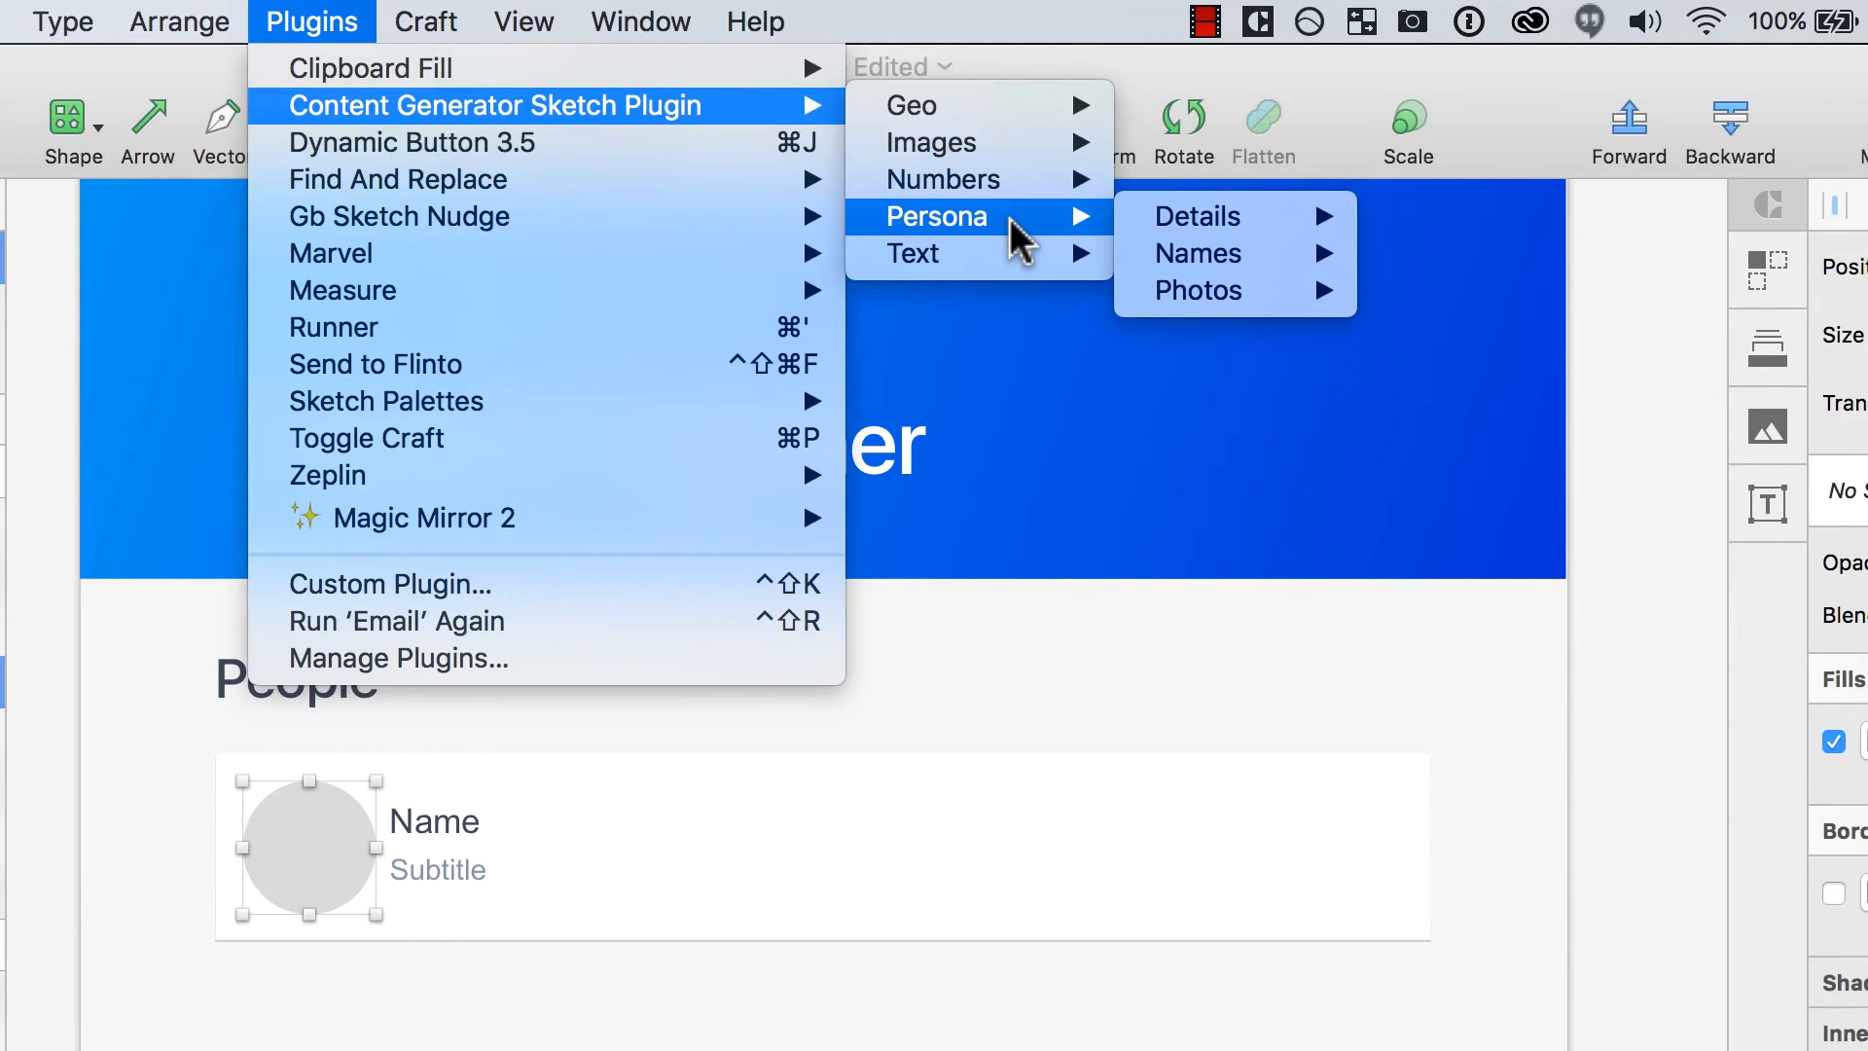
mouse_move(1307, 262)
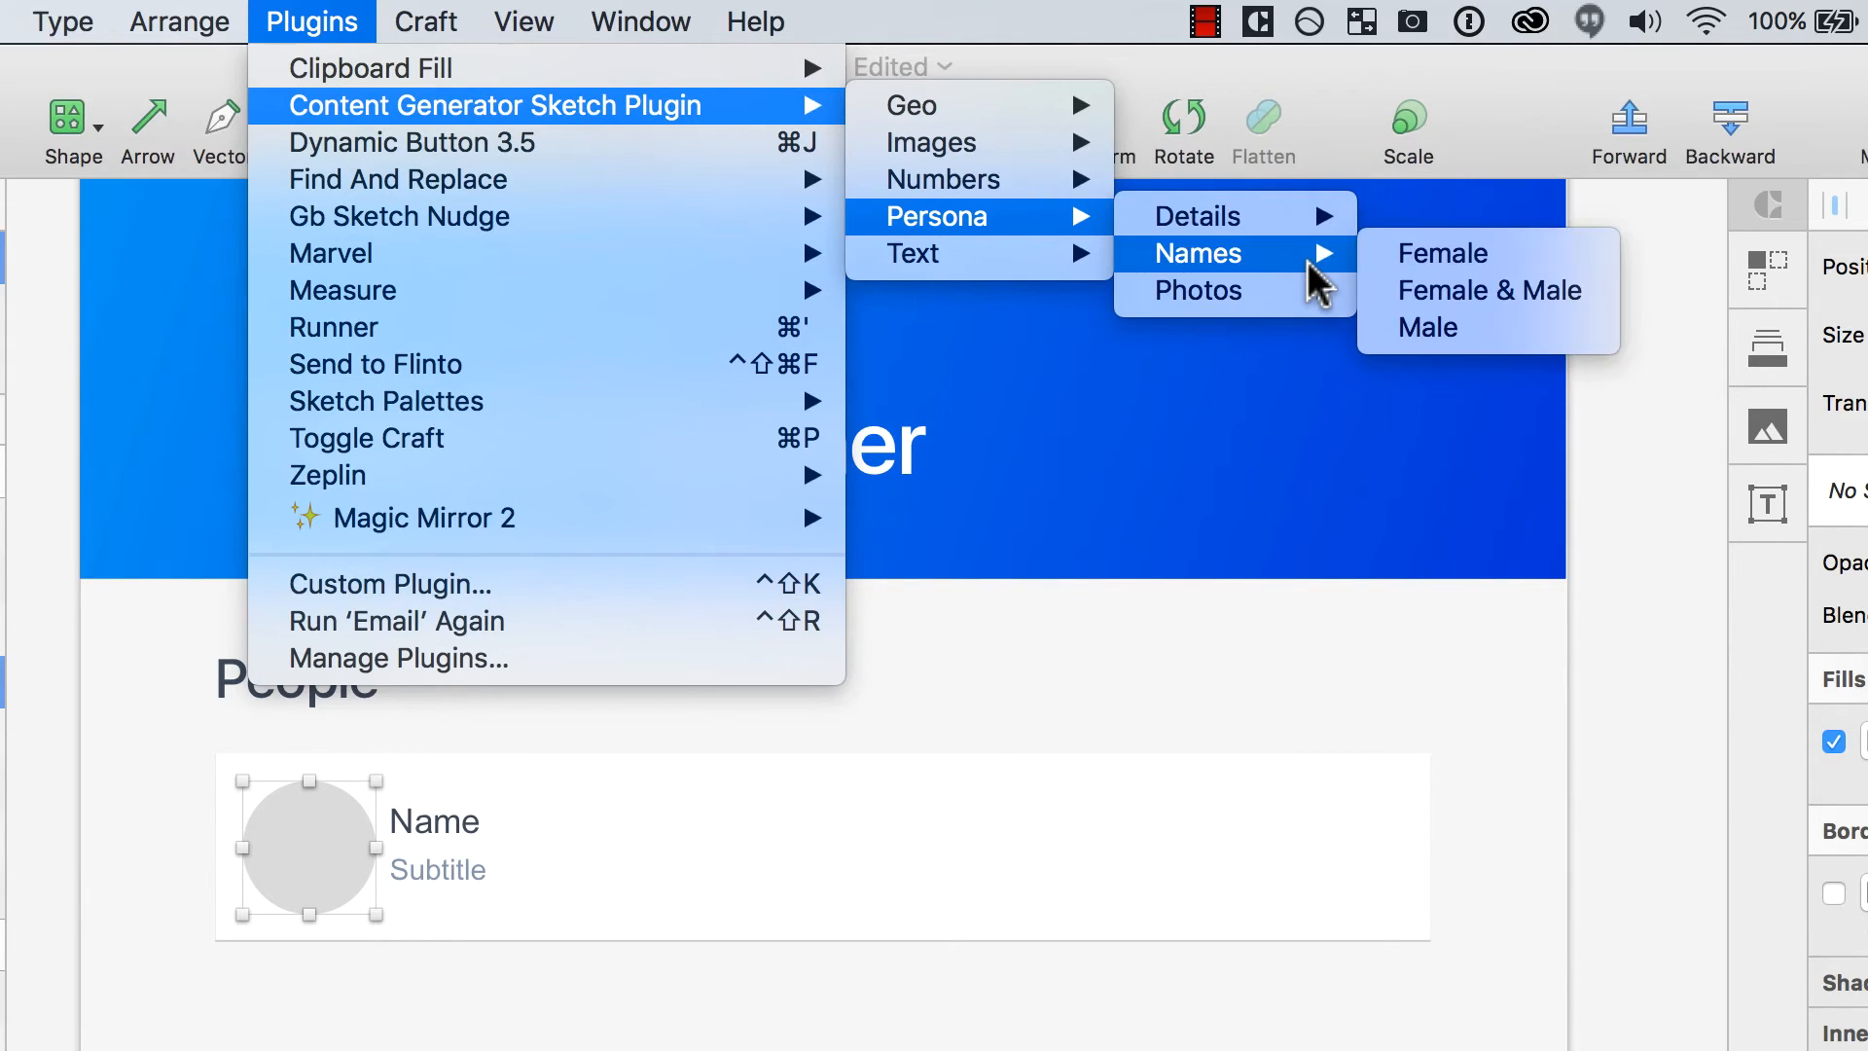
mouse_move(1314, 297)
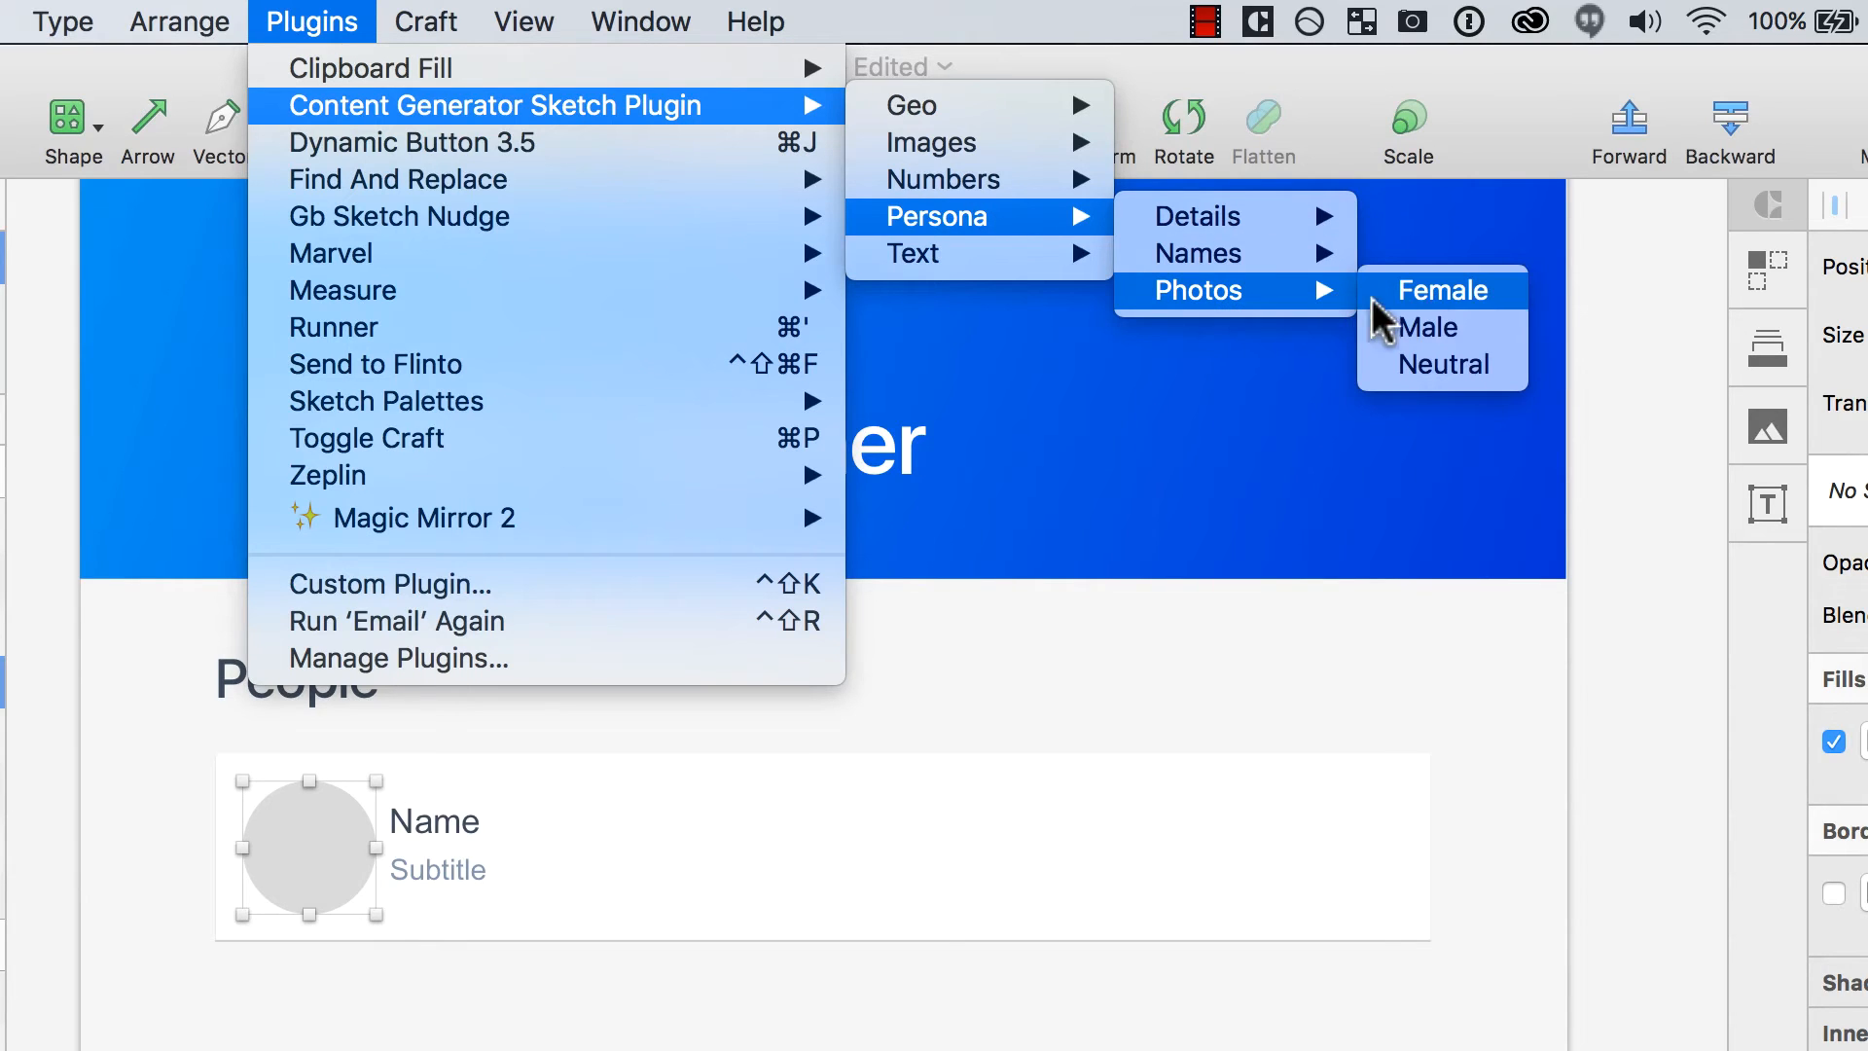
click(1479, 297)
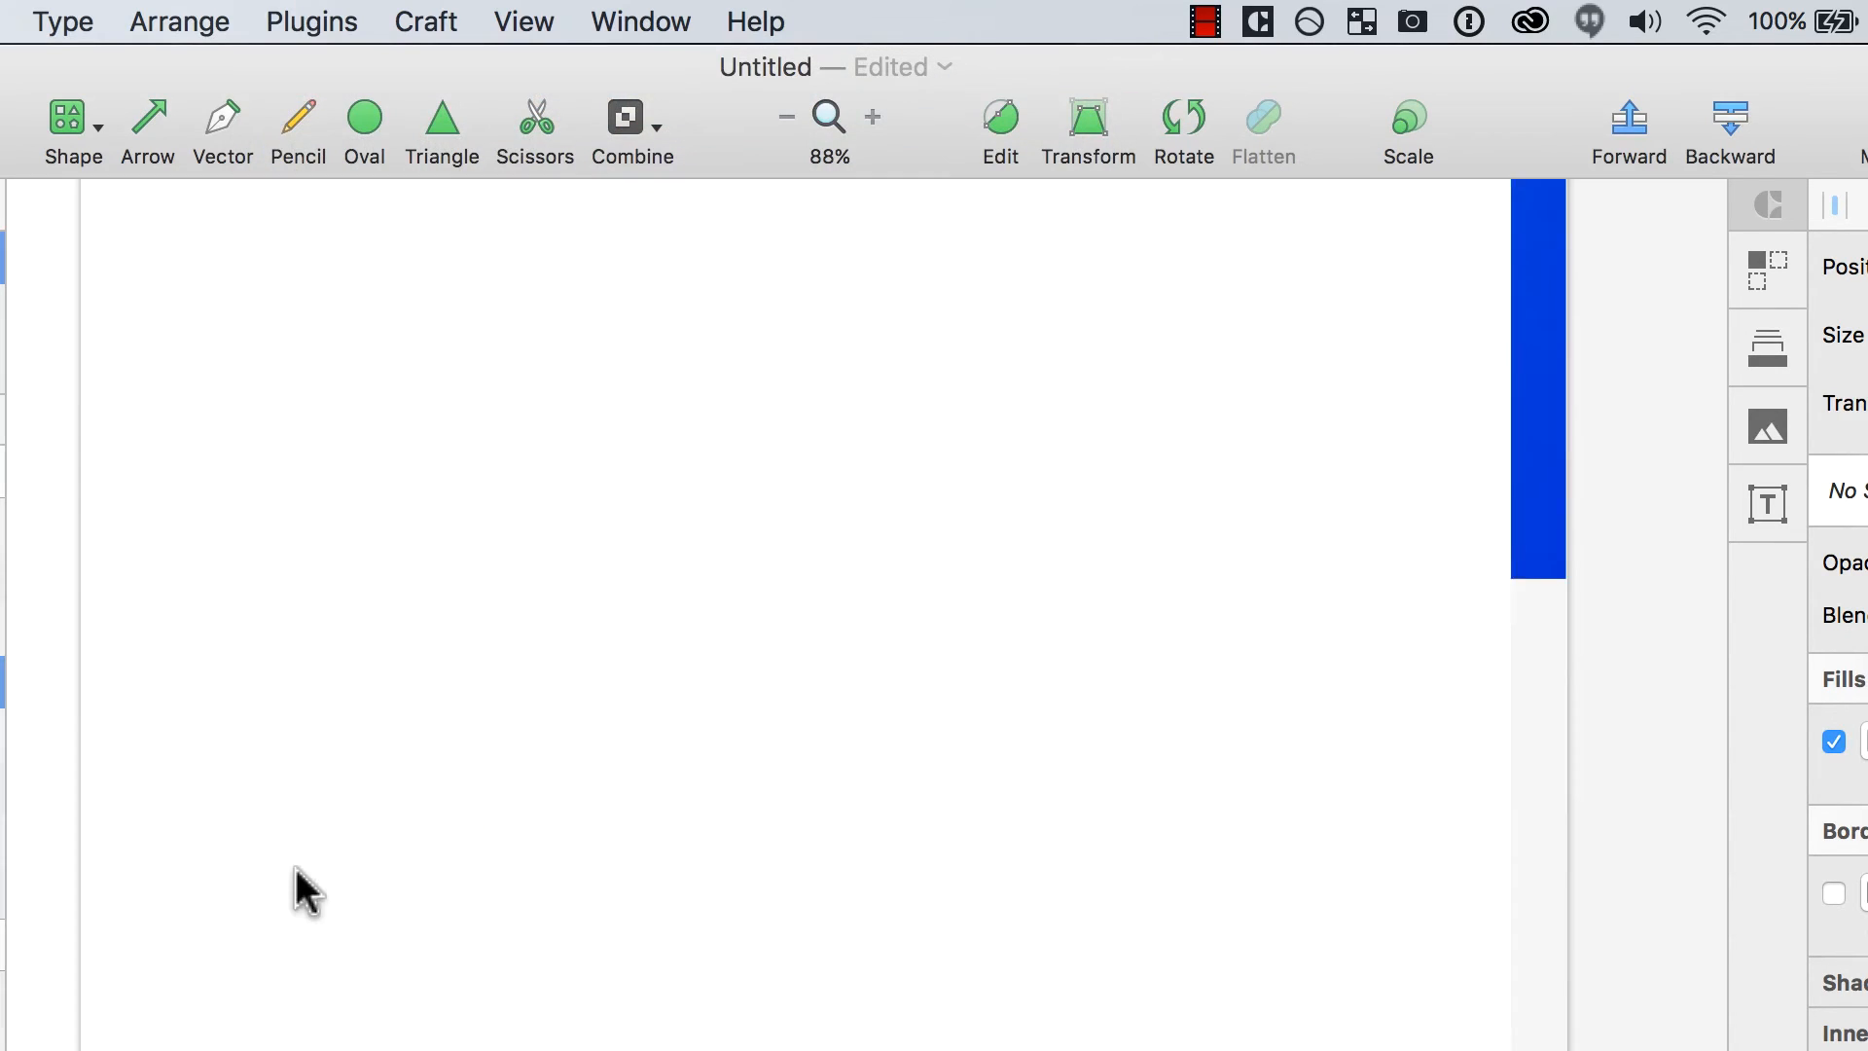
click(342, 840)
click(418, 1041)
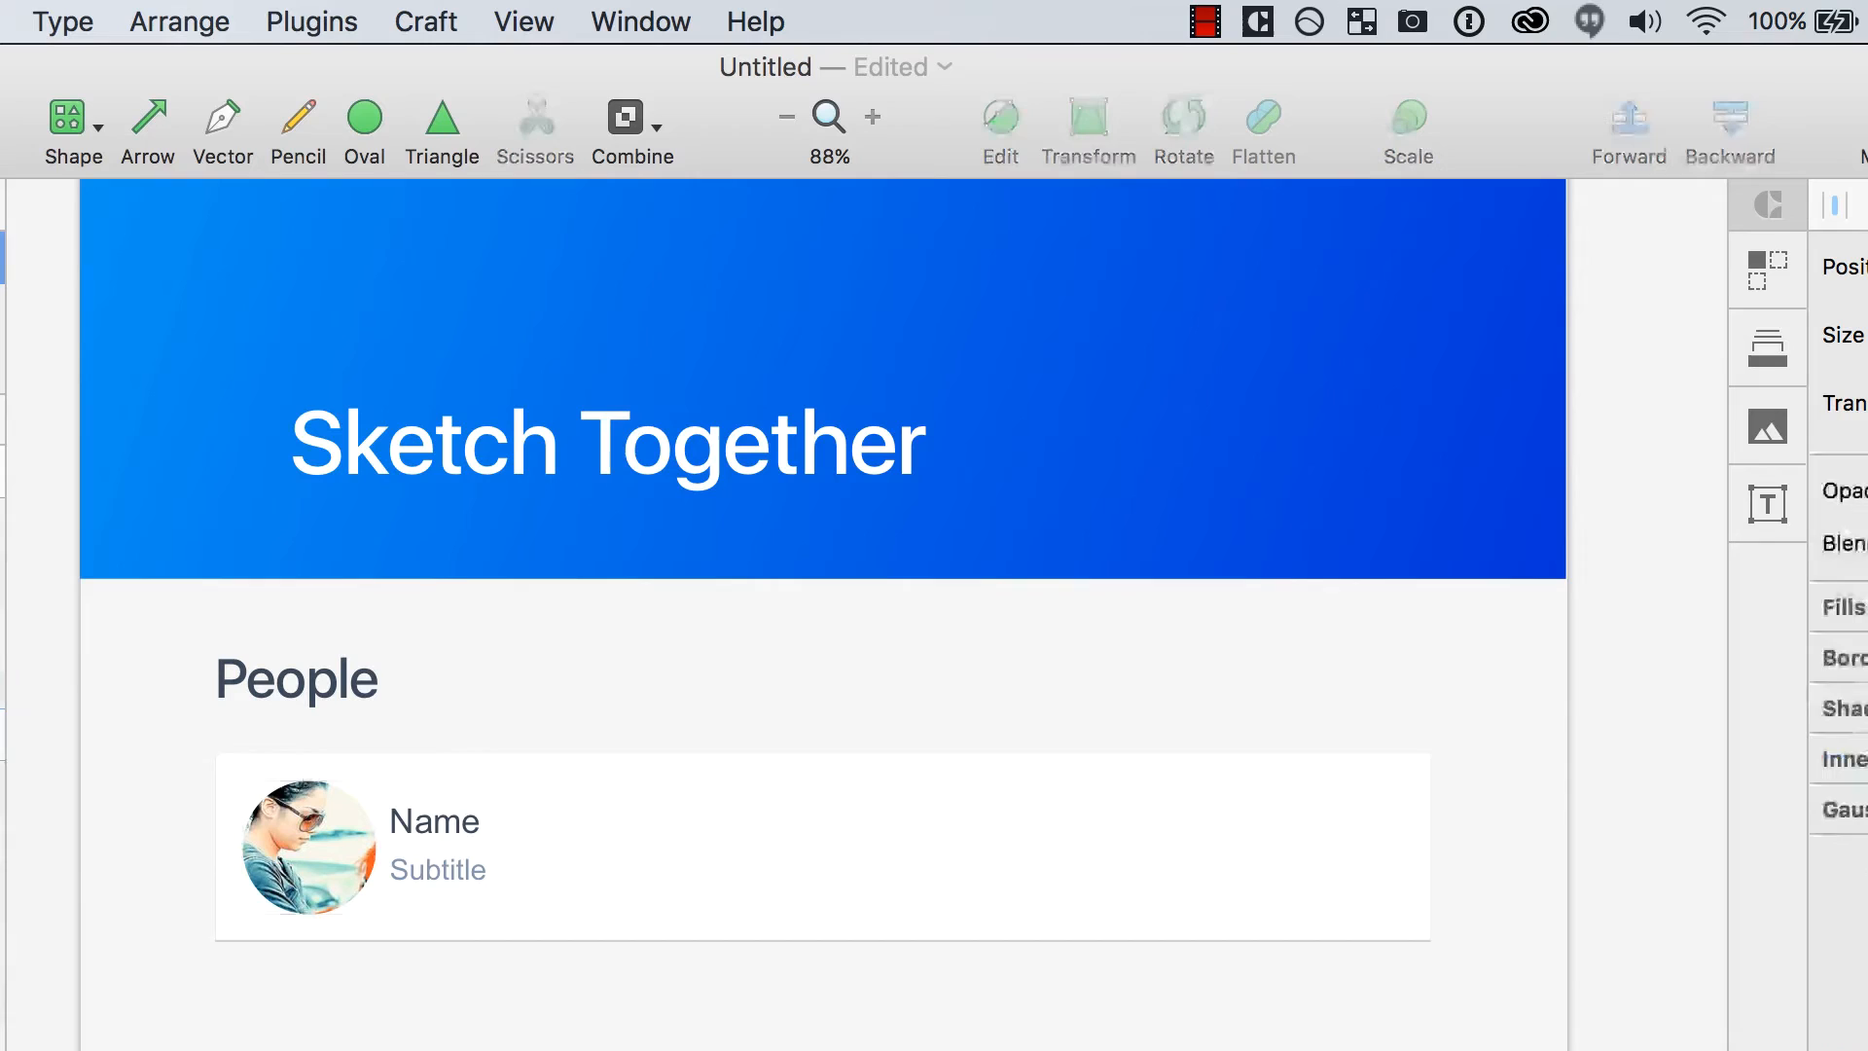
Replace the Name text in the People row with a Female persona name from the Content Generator Sketch Plugin
click(450, 834)
click(342, 30)
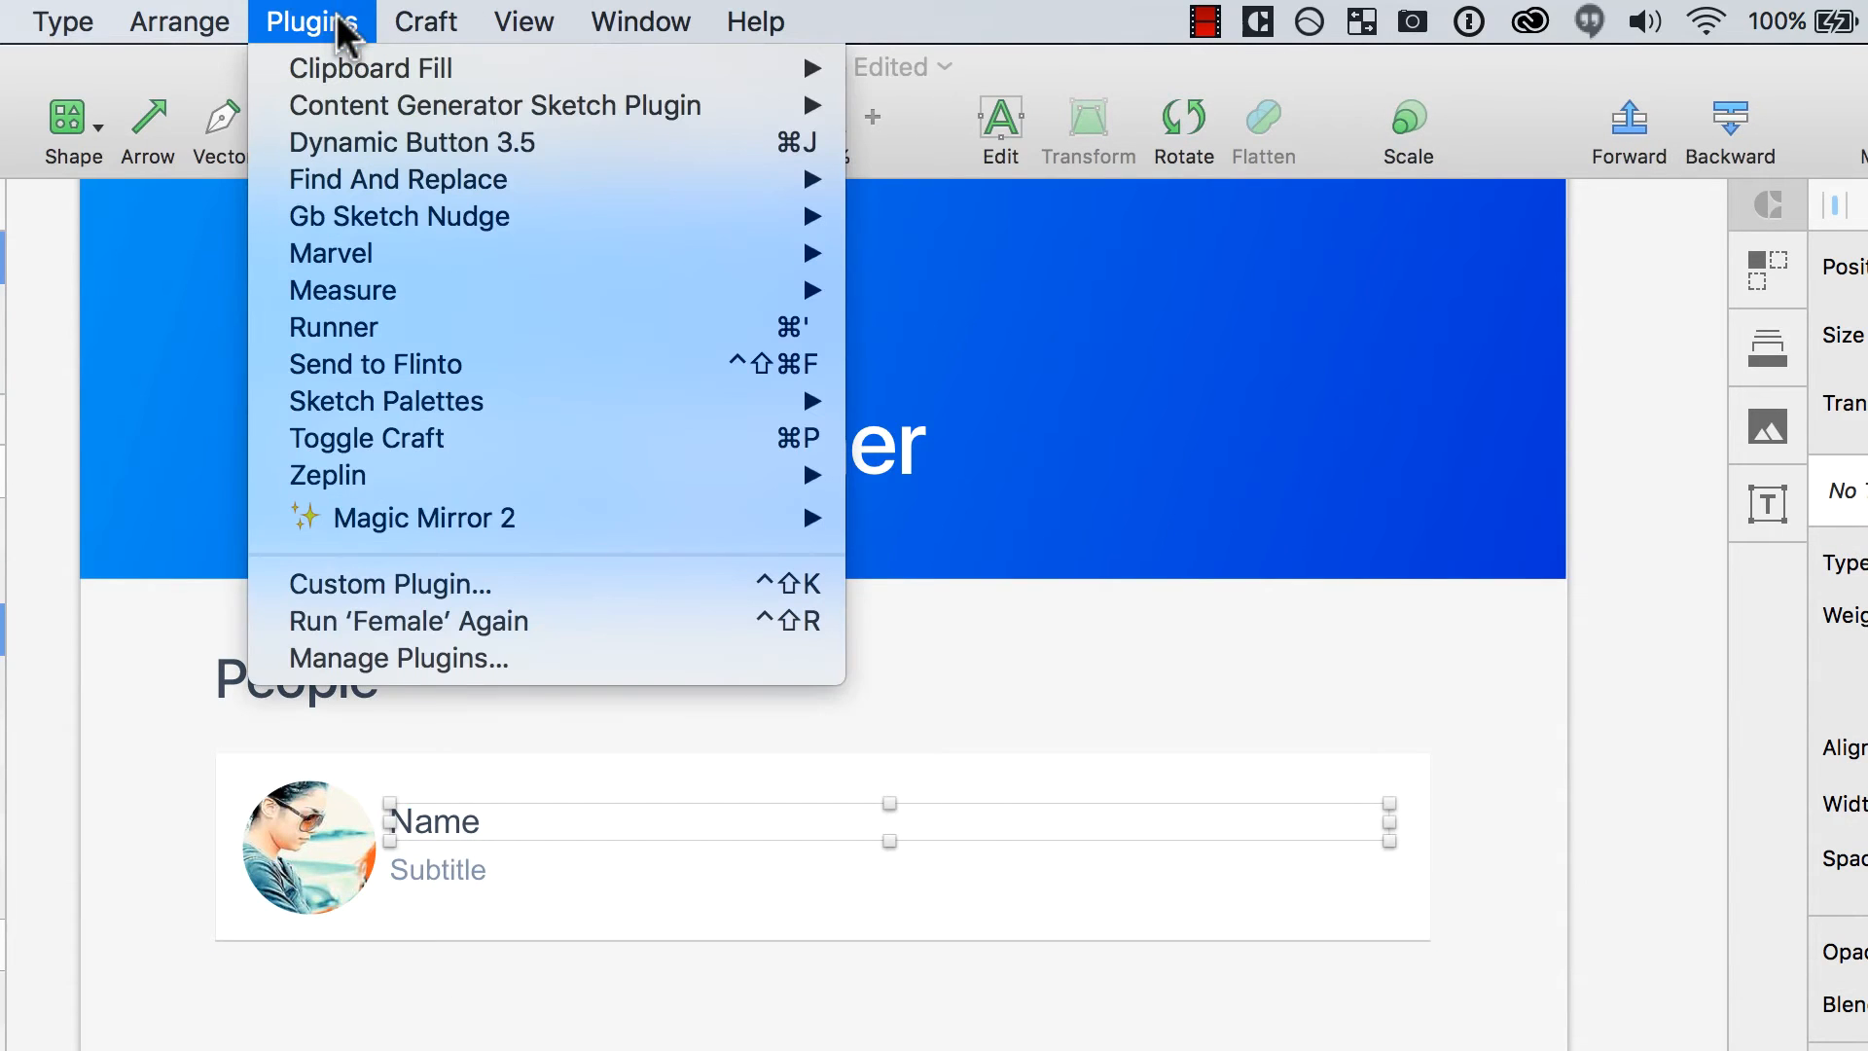
mouse_move(417, 115)
mouse_move(1055, 217)
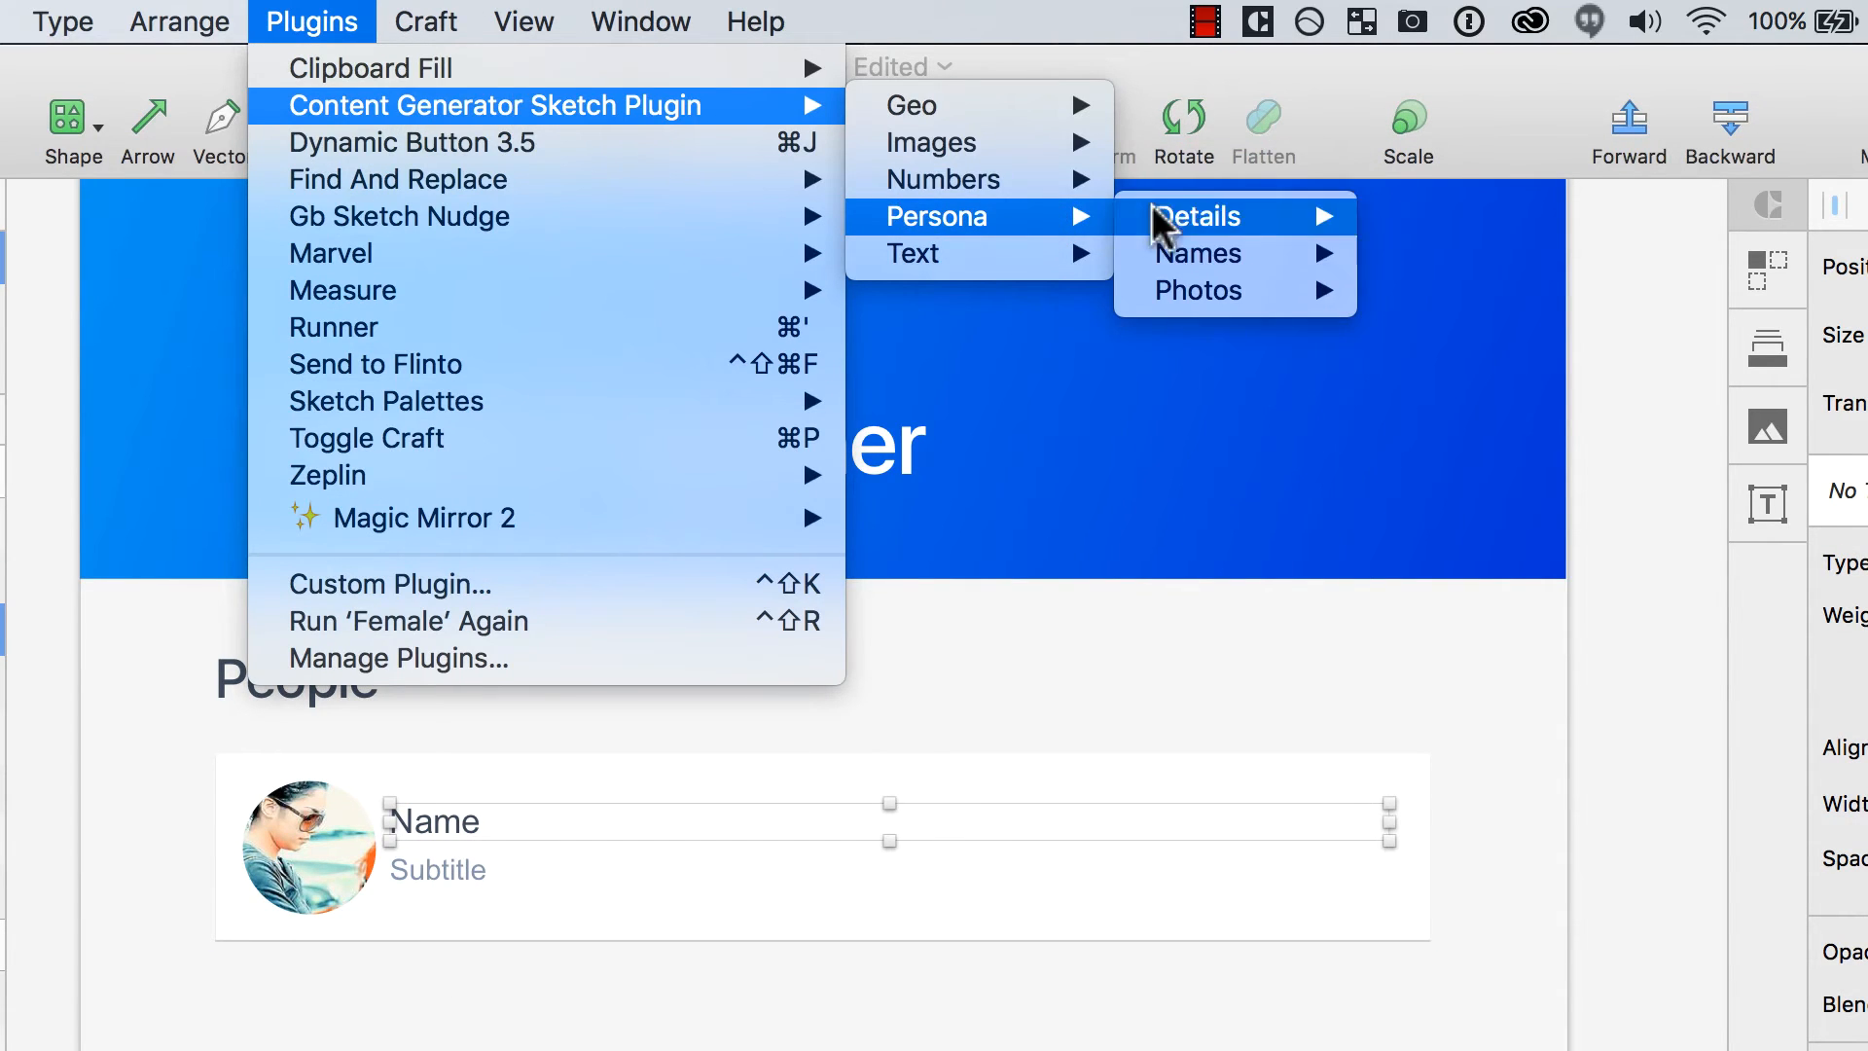
mouse_move(1293, 258)
click(1483, 255)
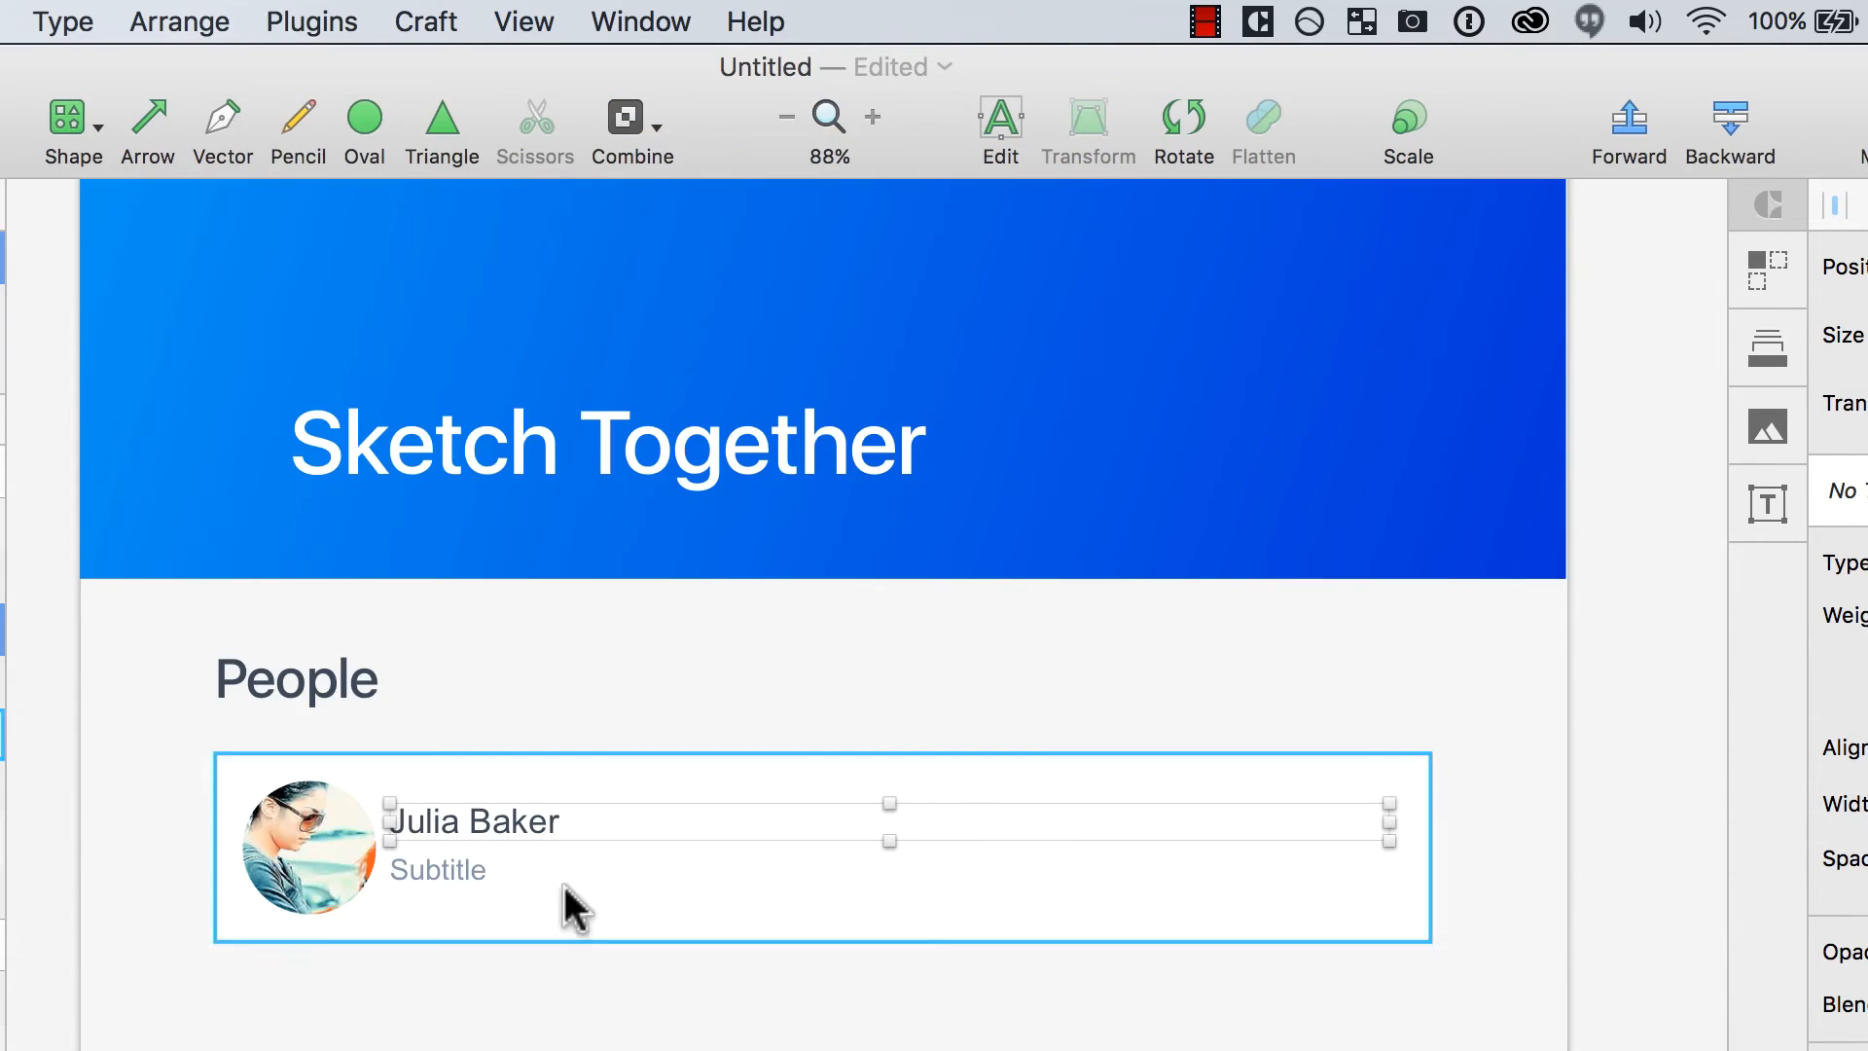
Replace the Subtitle text in the People row with a persona email from the Content Generator Sketch Plugin
click(446, 876)
click(342, 27)
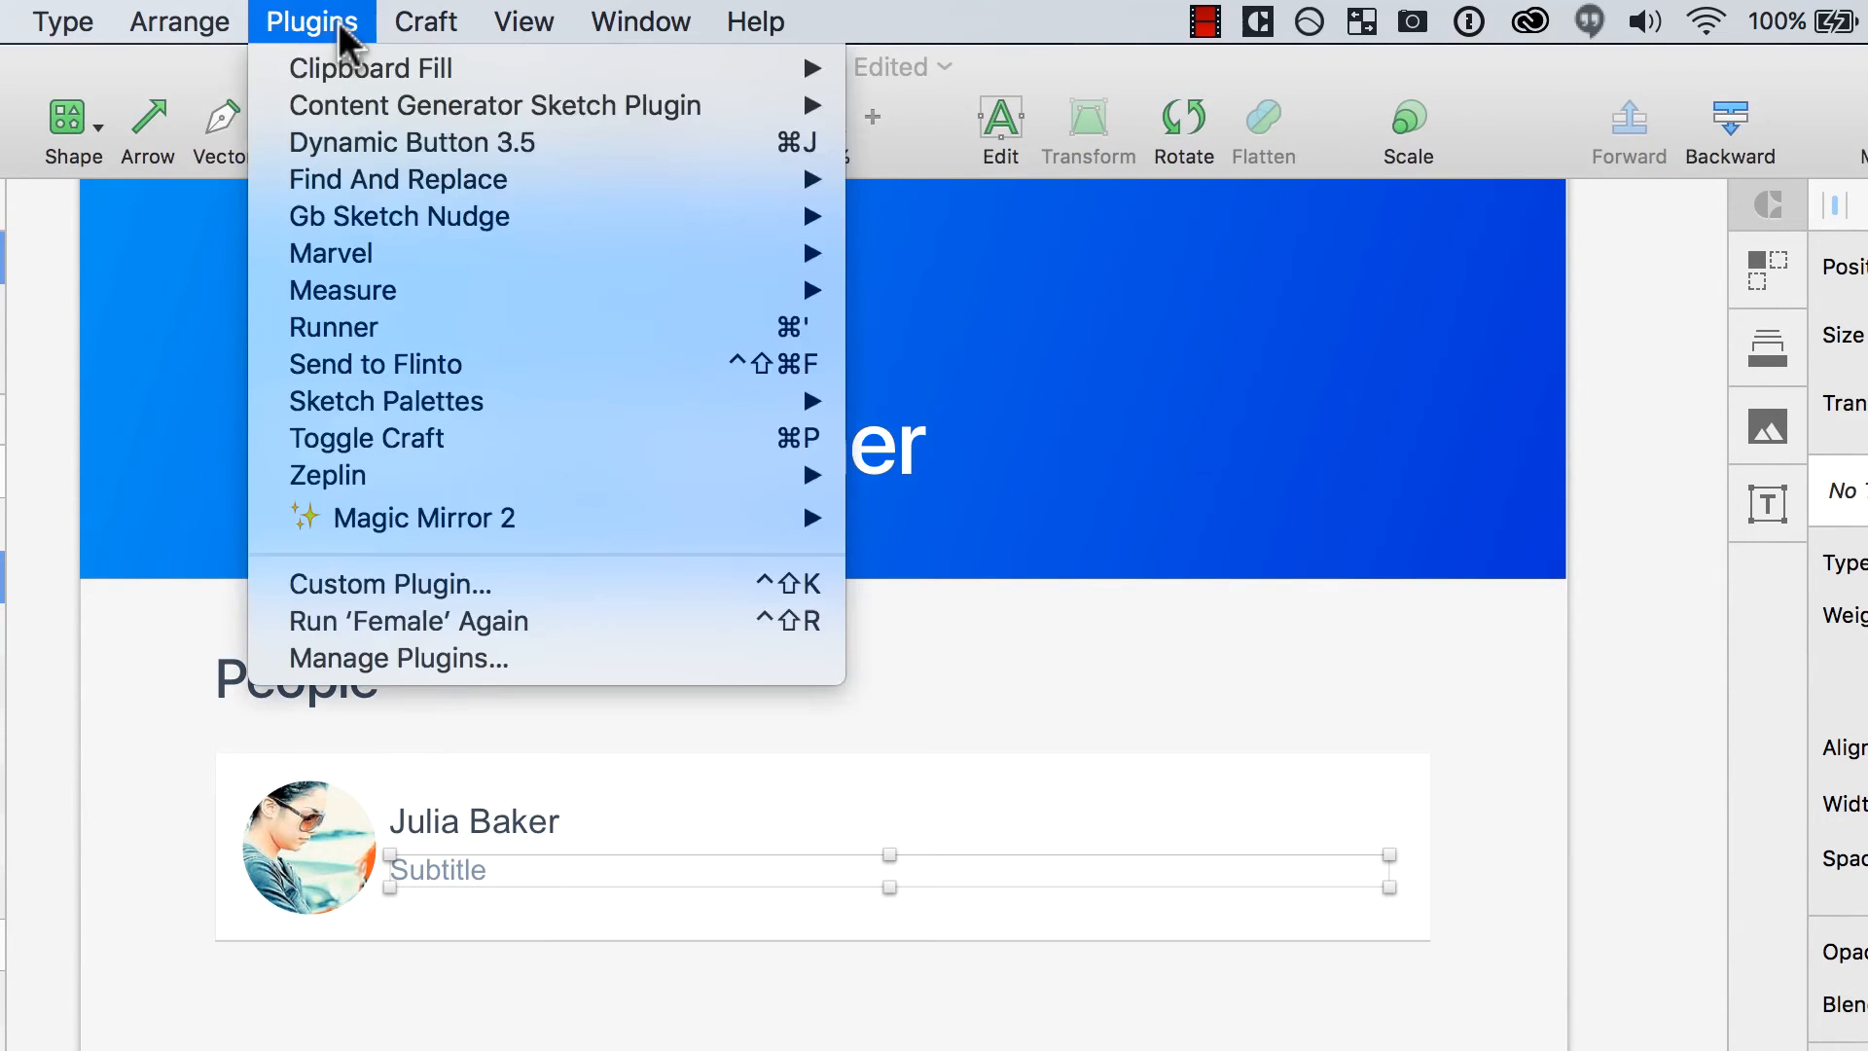
mouse_move(731, 115)
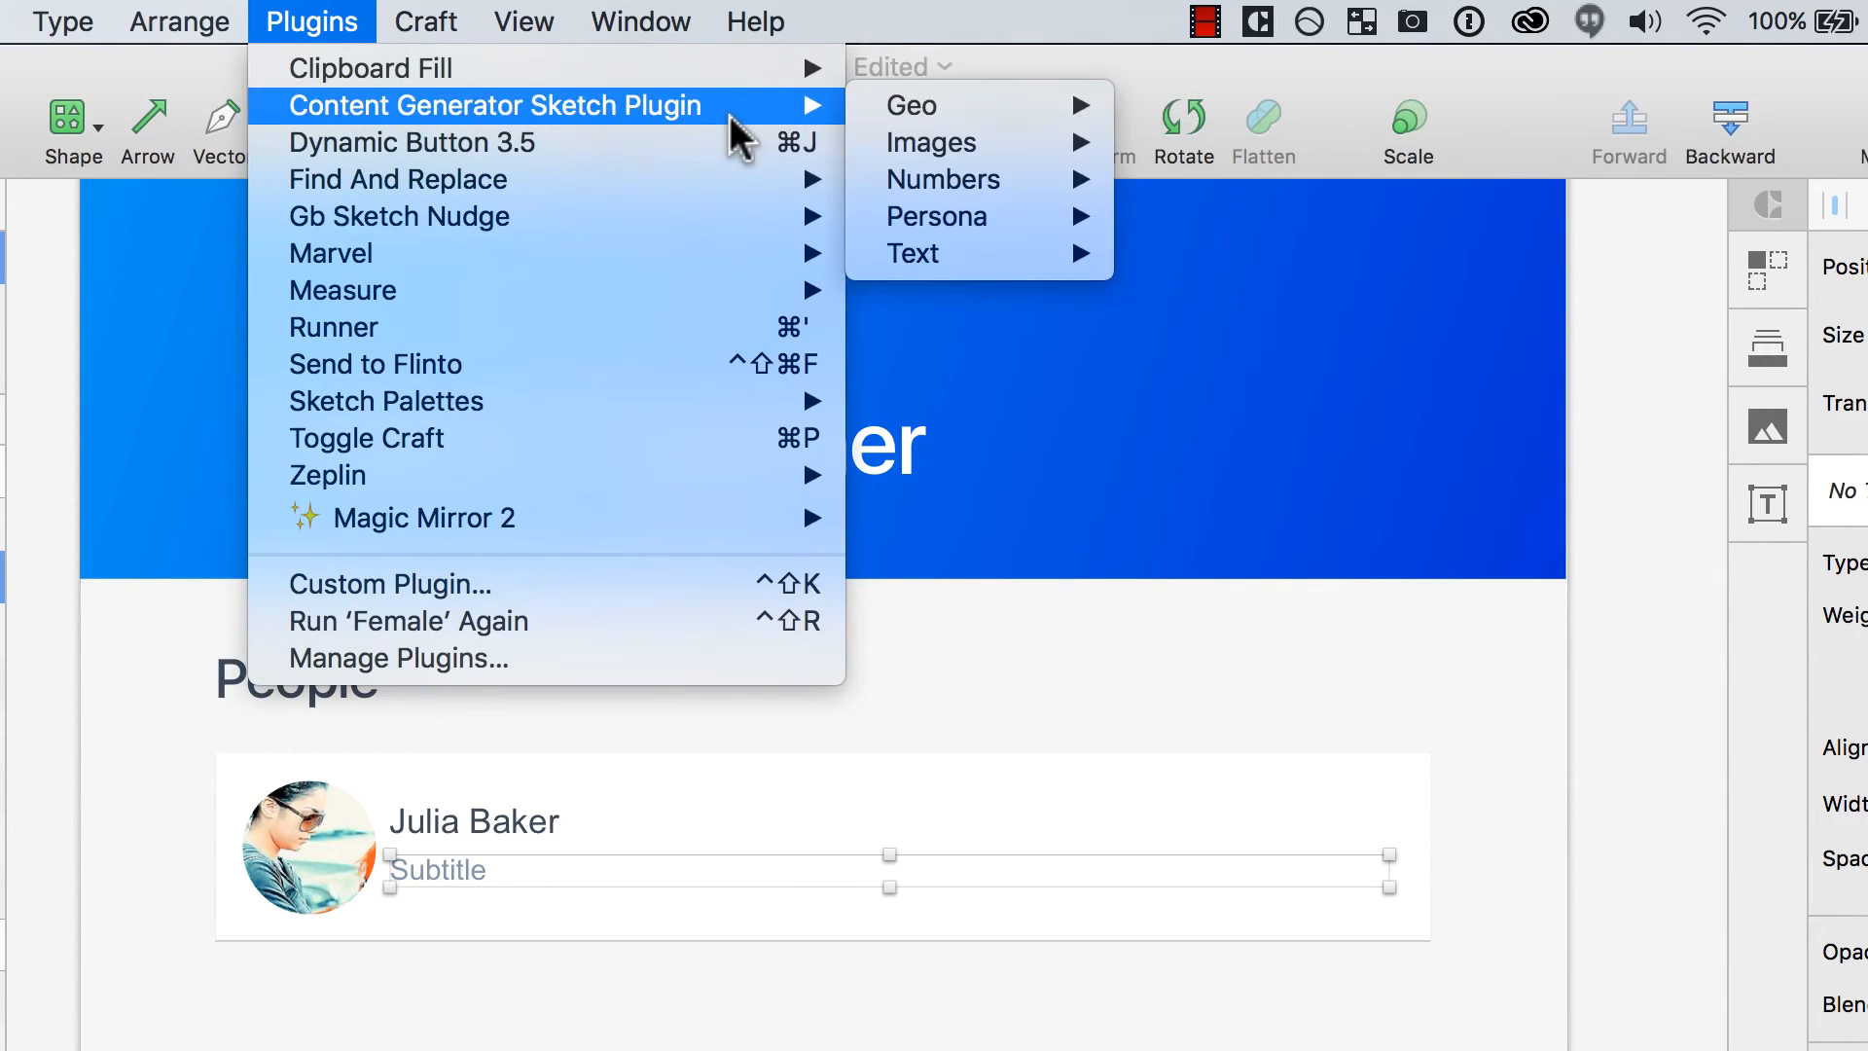
mouse_move(1111, 220)
mouse_move(1246, 253)
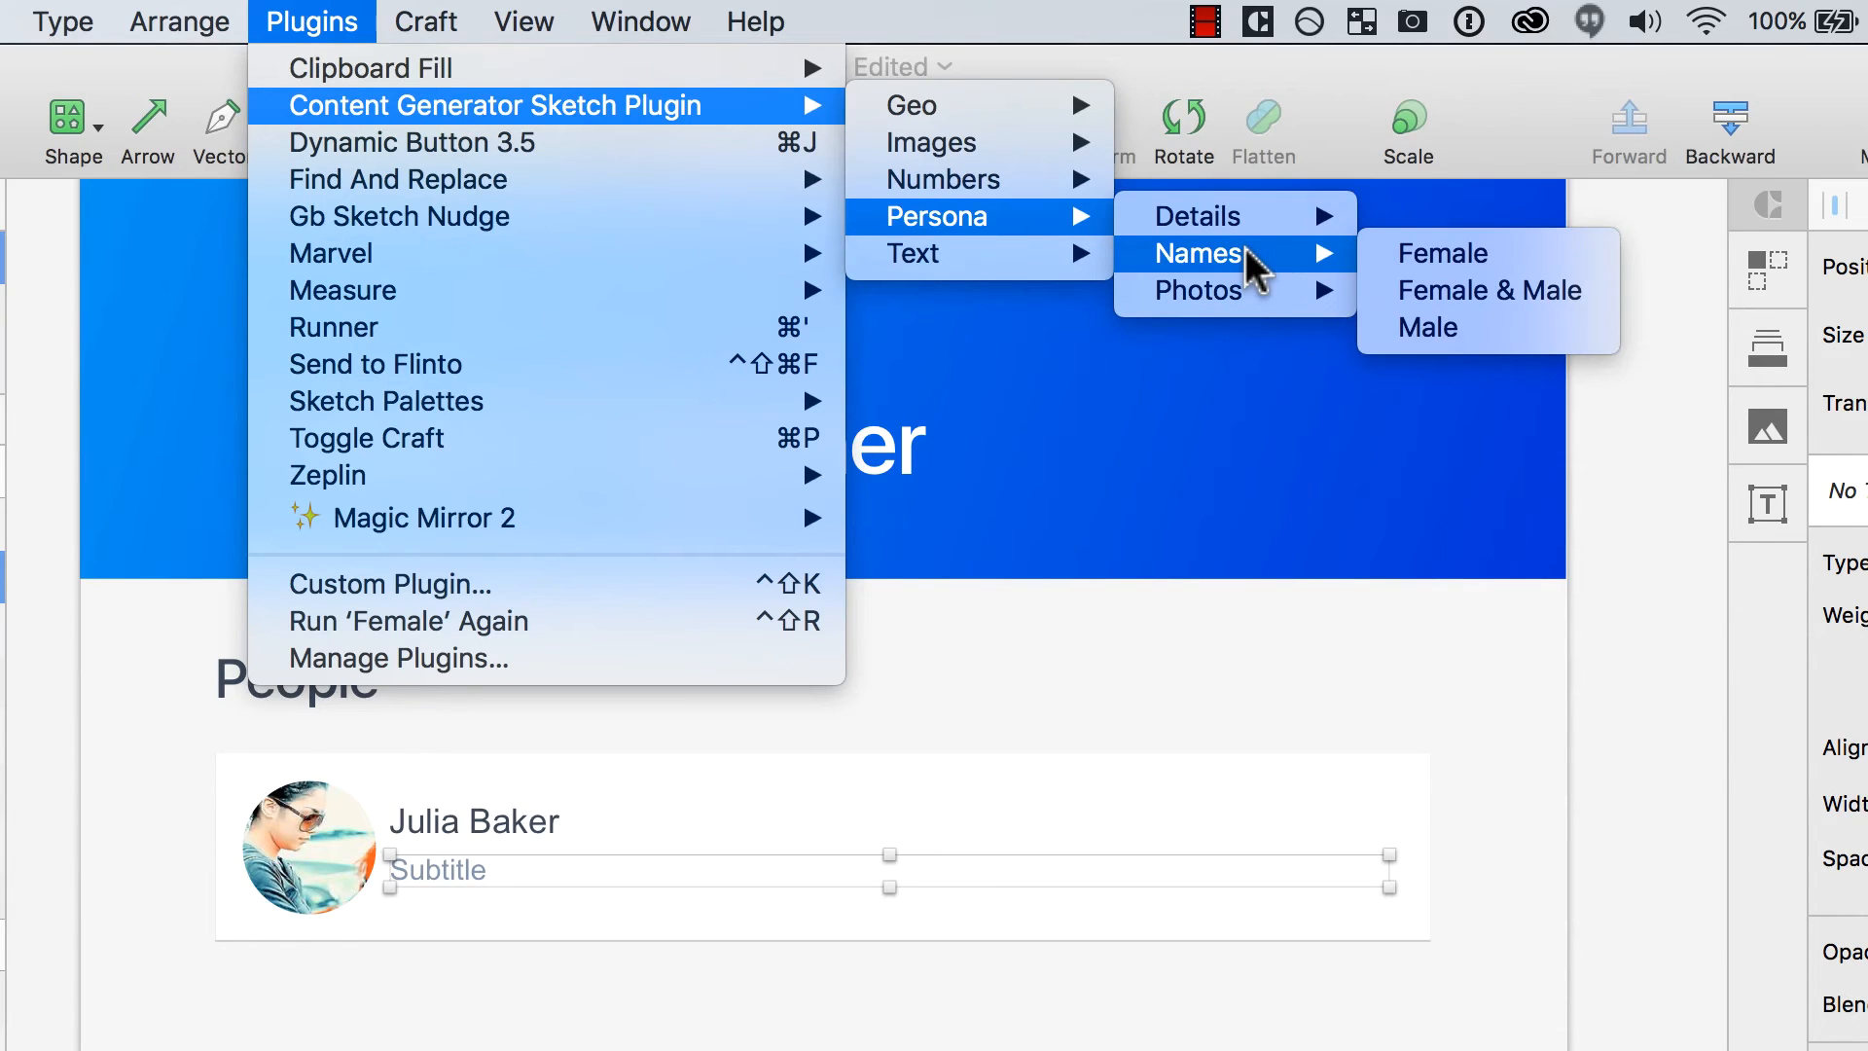
click(1450, 367)
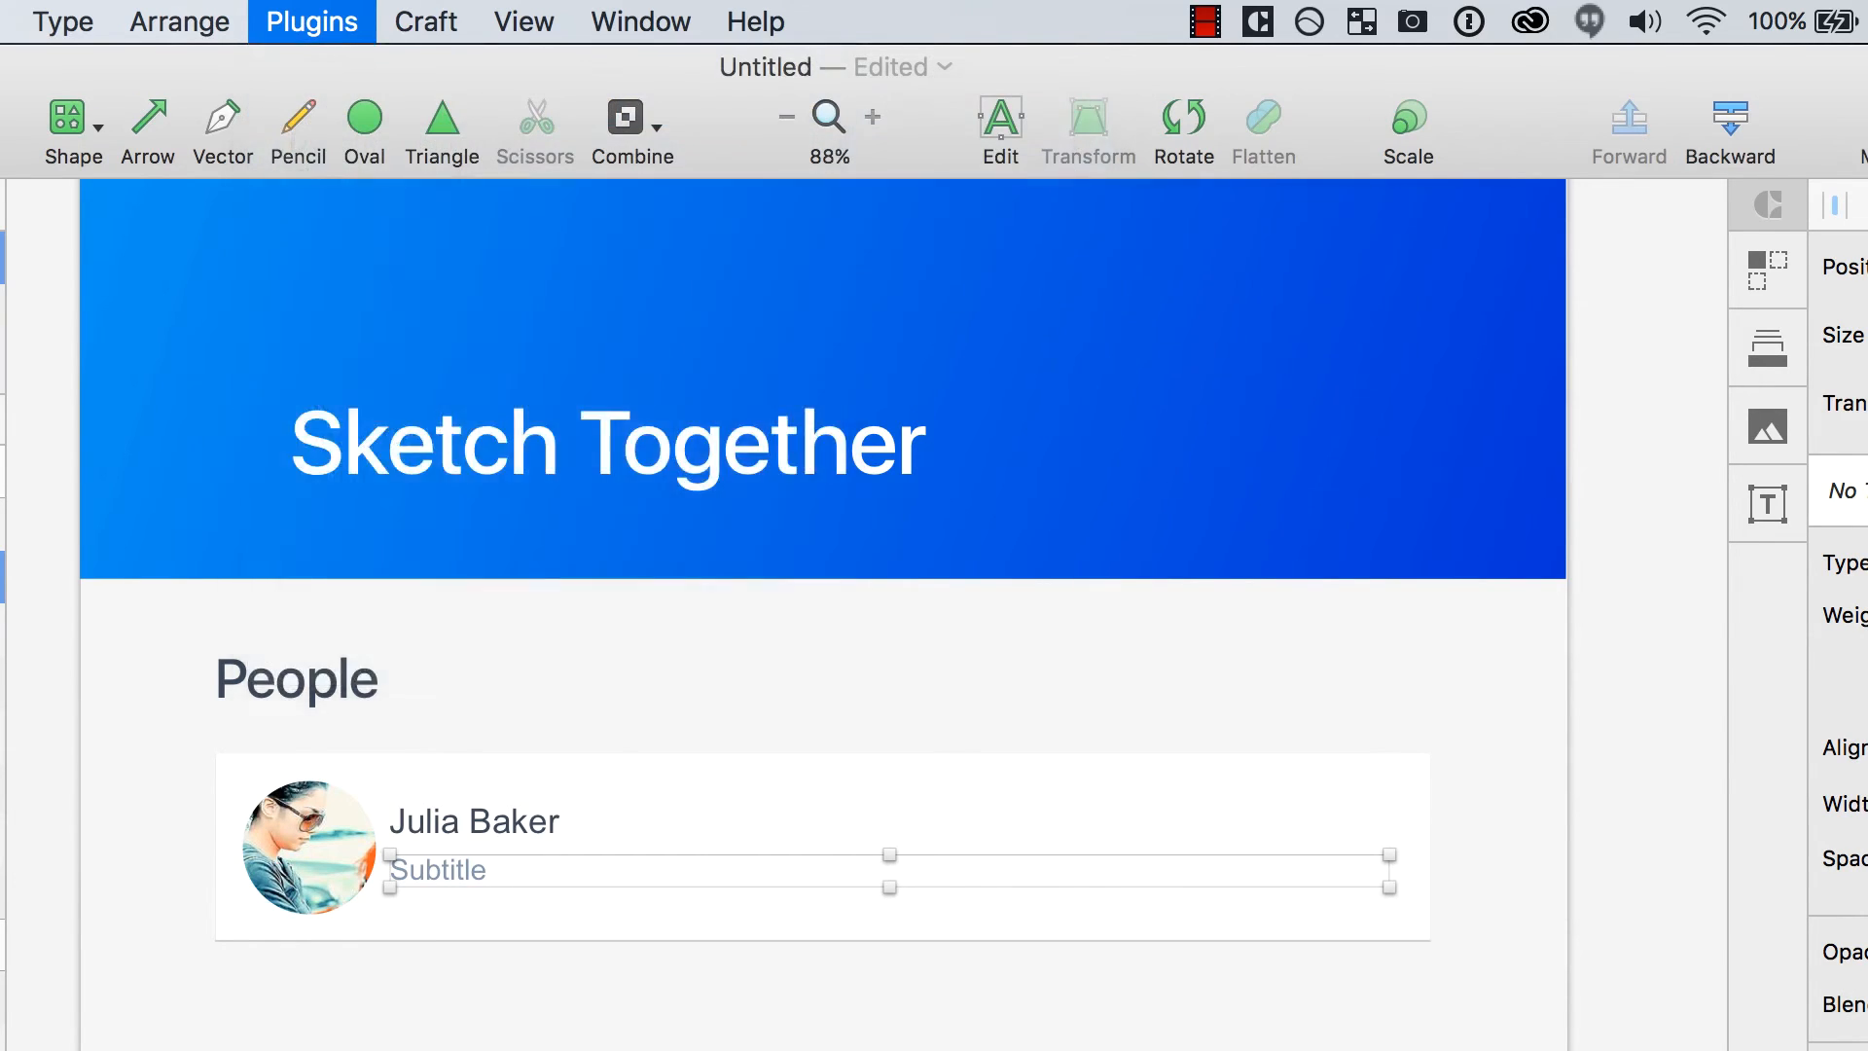
key(Escape)
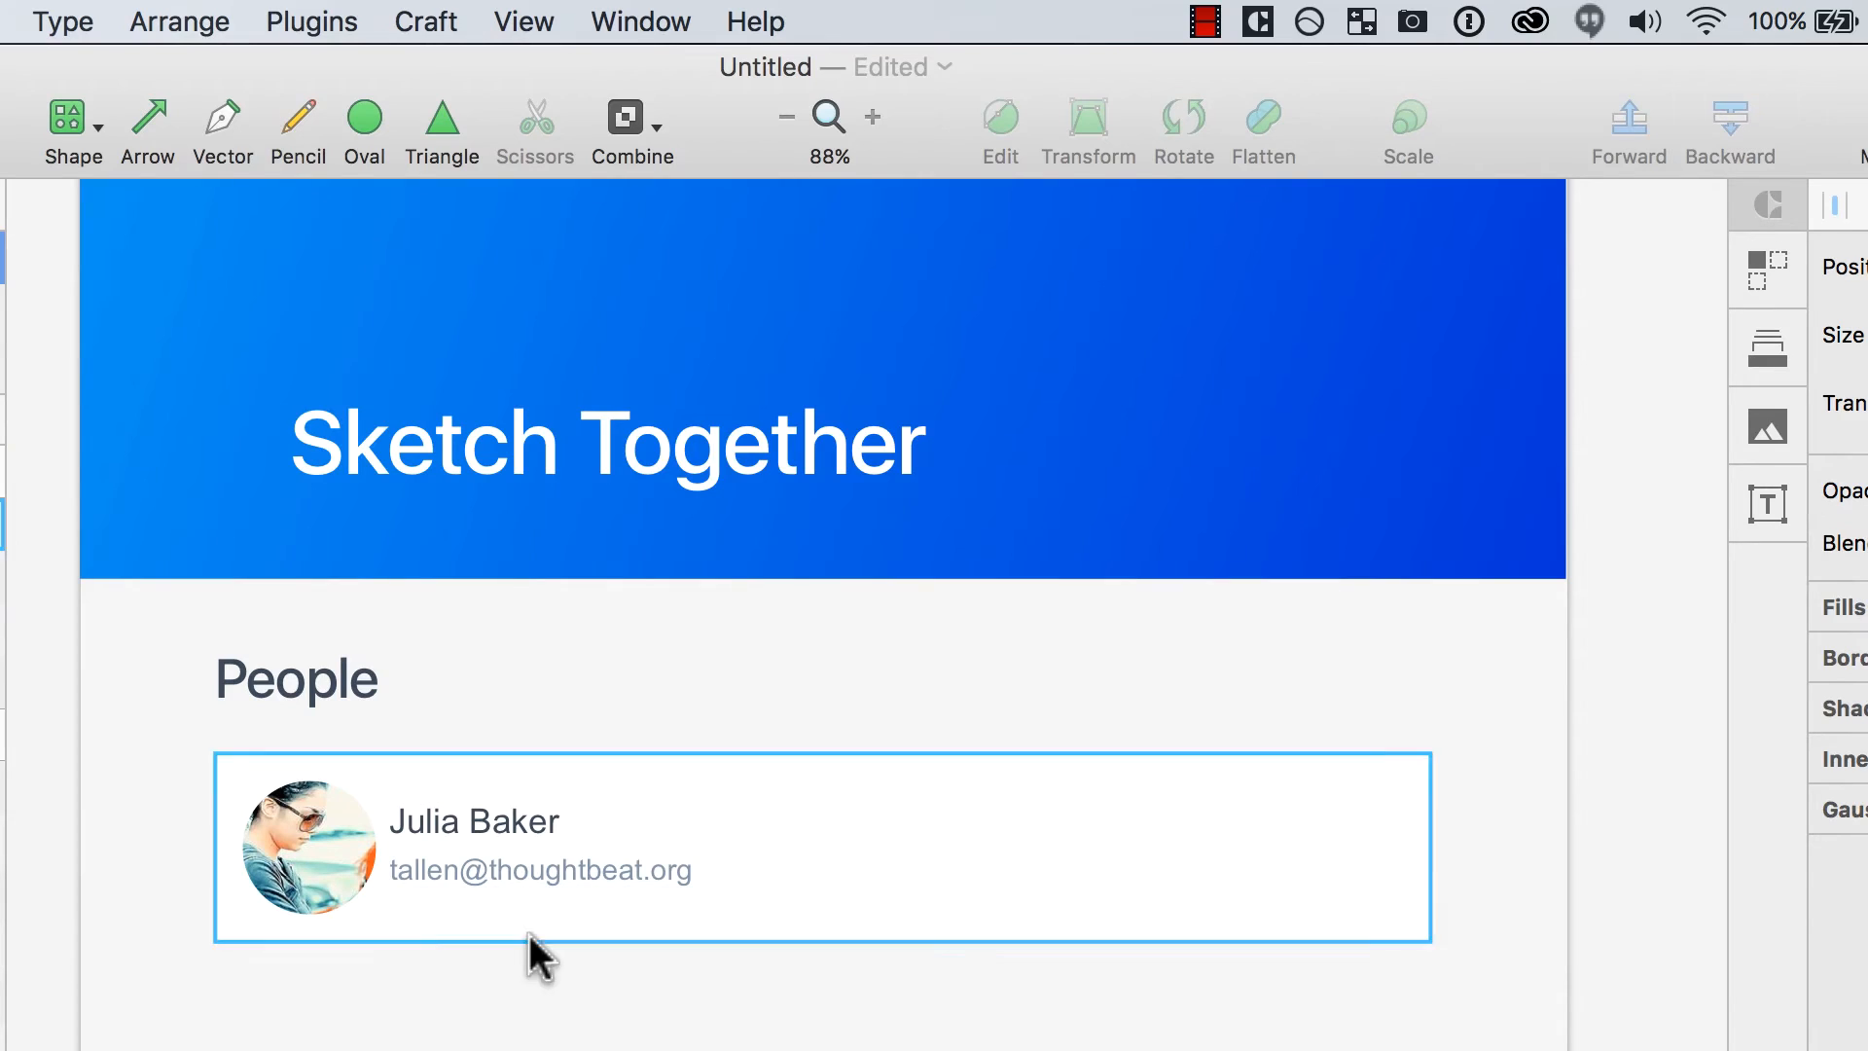
Replace the person's name in the People row with a Female sample name using Craft's Type samples
click(476, 827)
double_click(477, 812)
shift+click(496, 841)
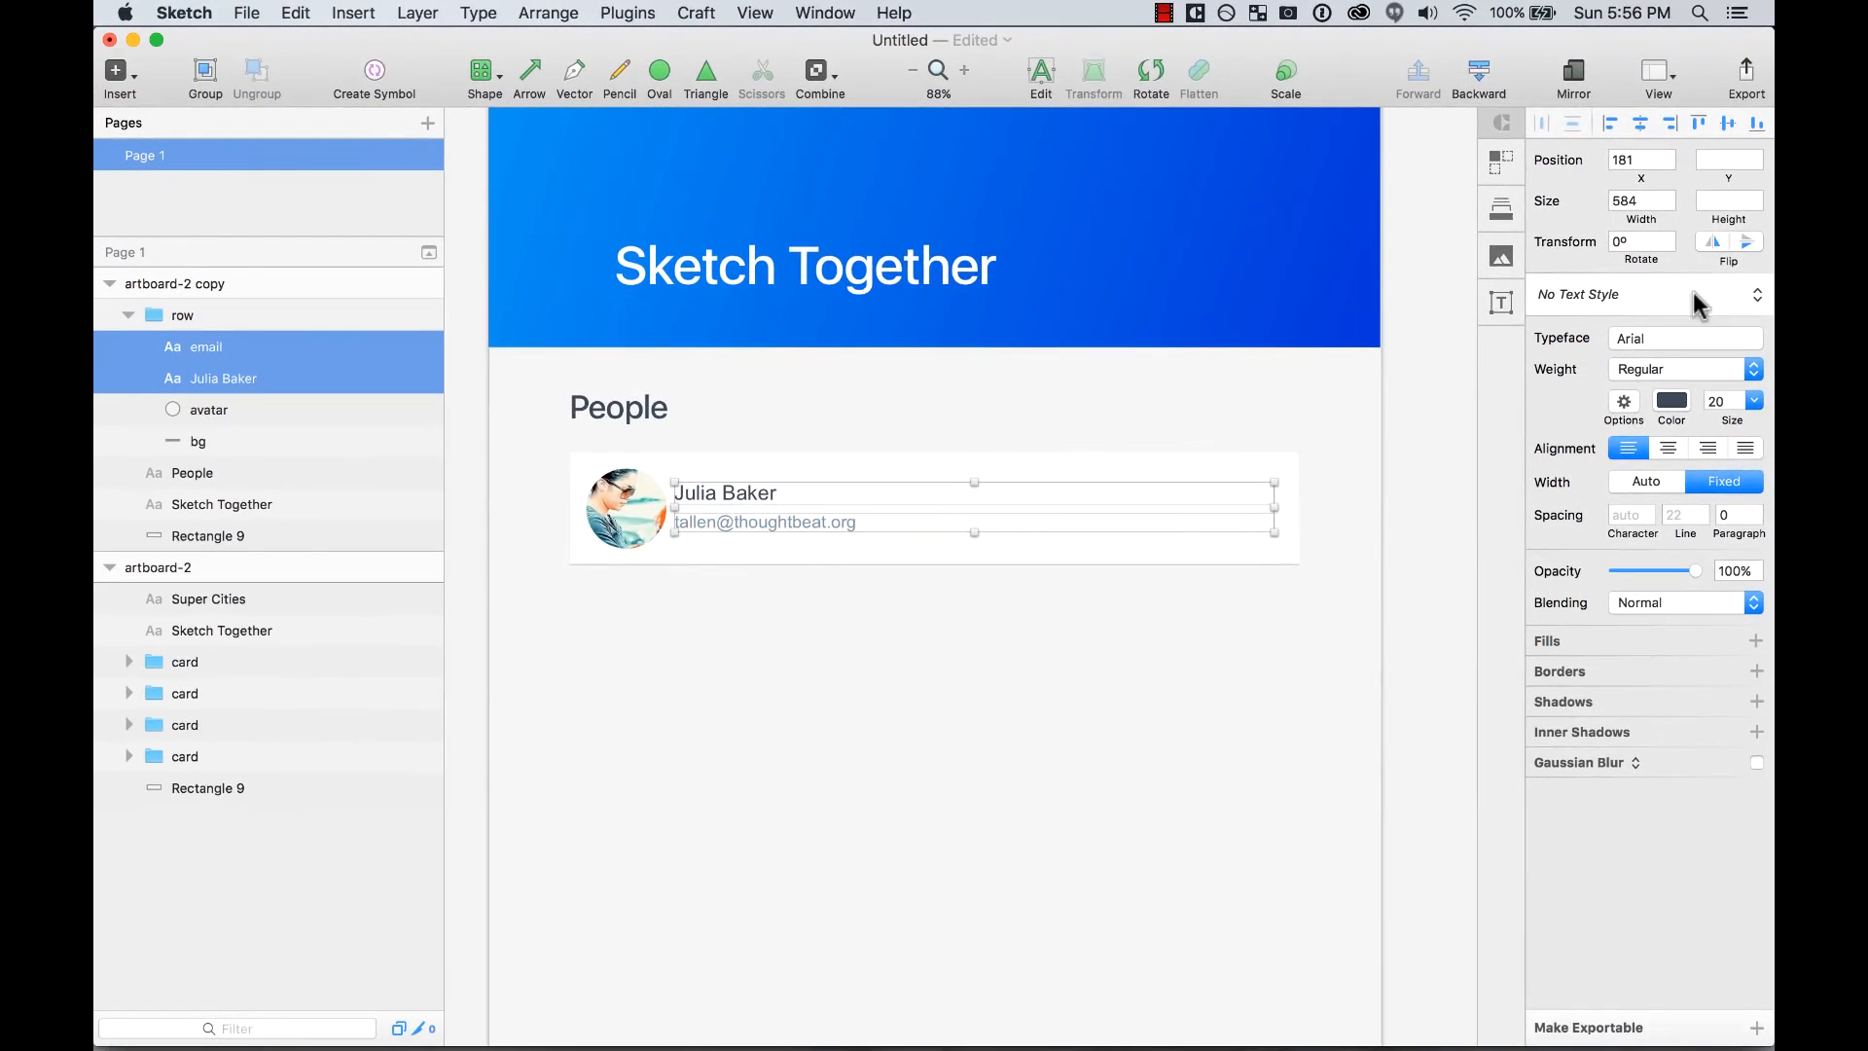
click(1747, 488)
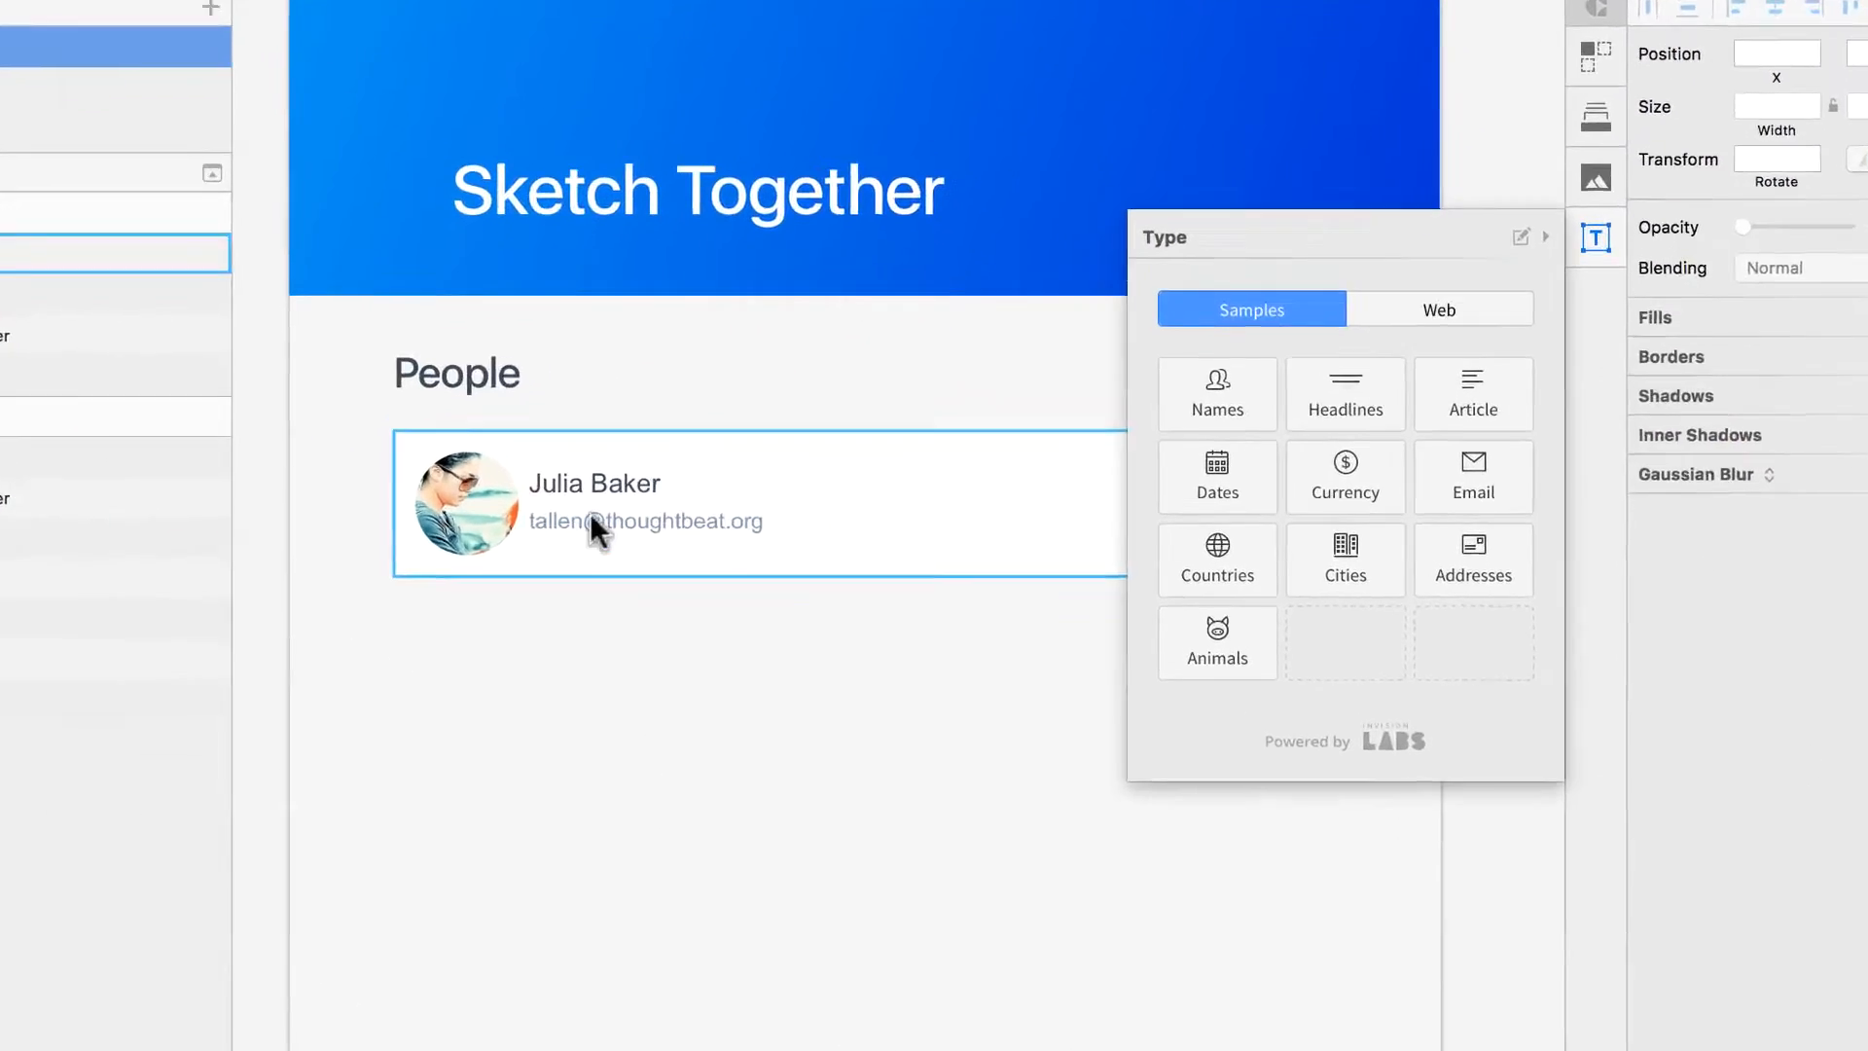
click(730, 498)
click(1259, 351)
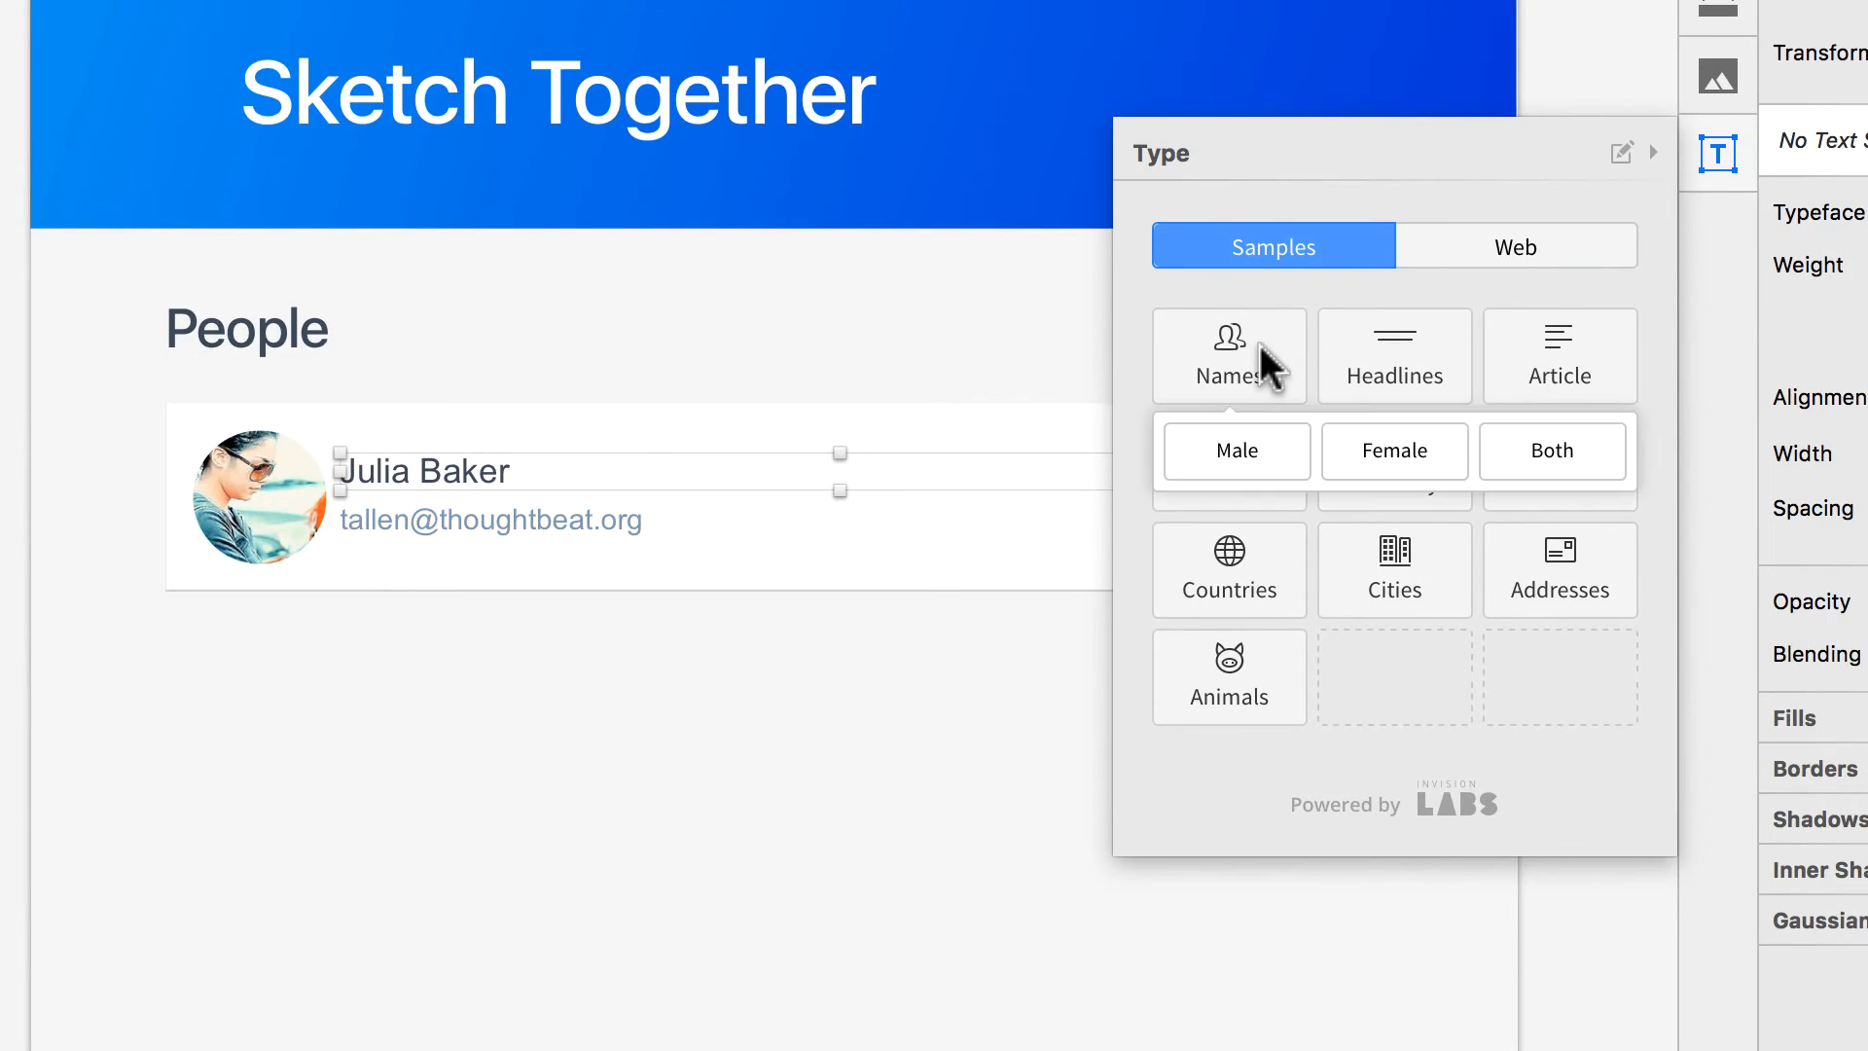
click(1444, 456)
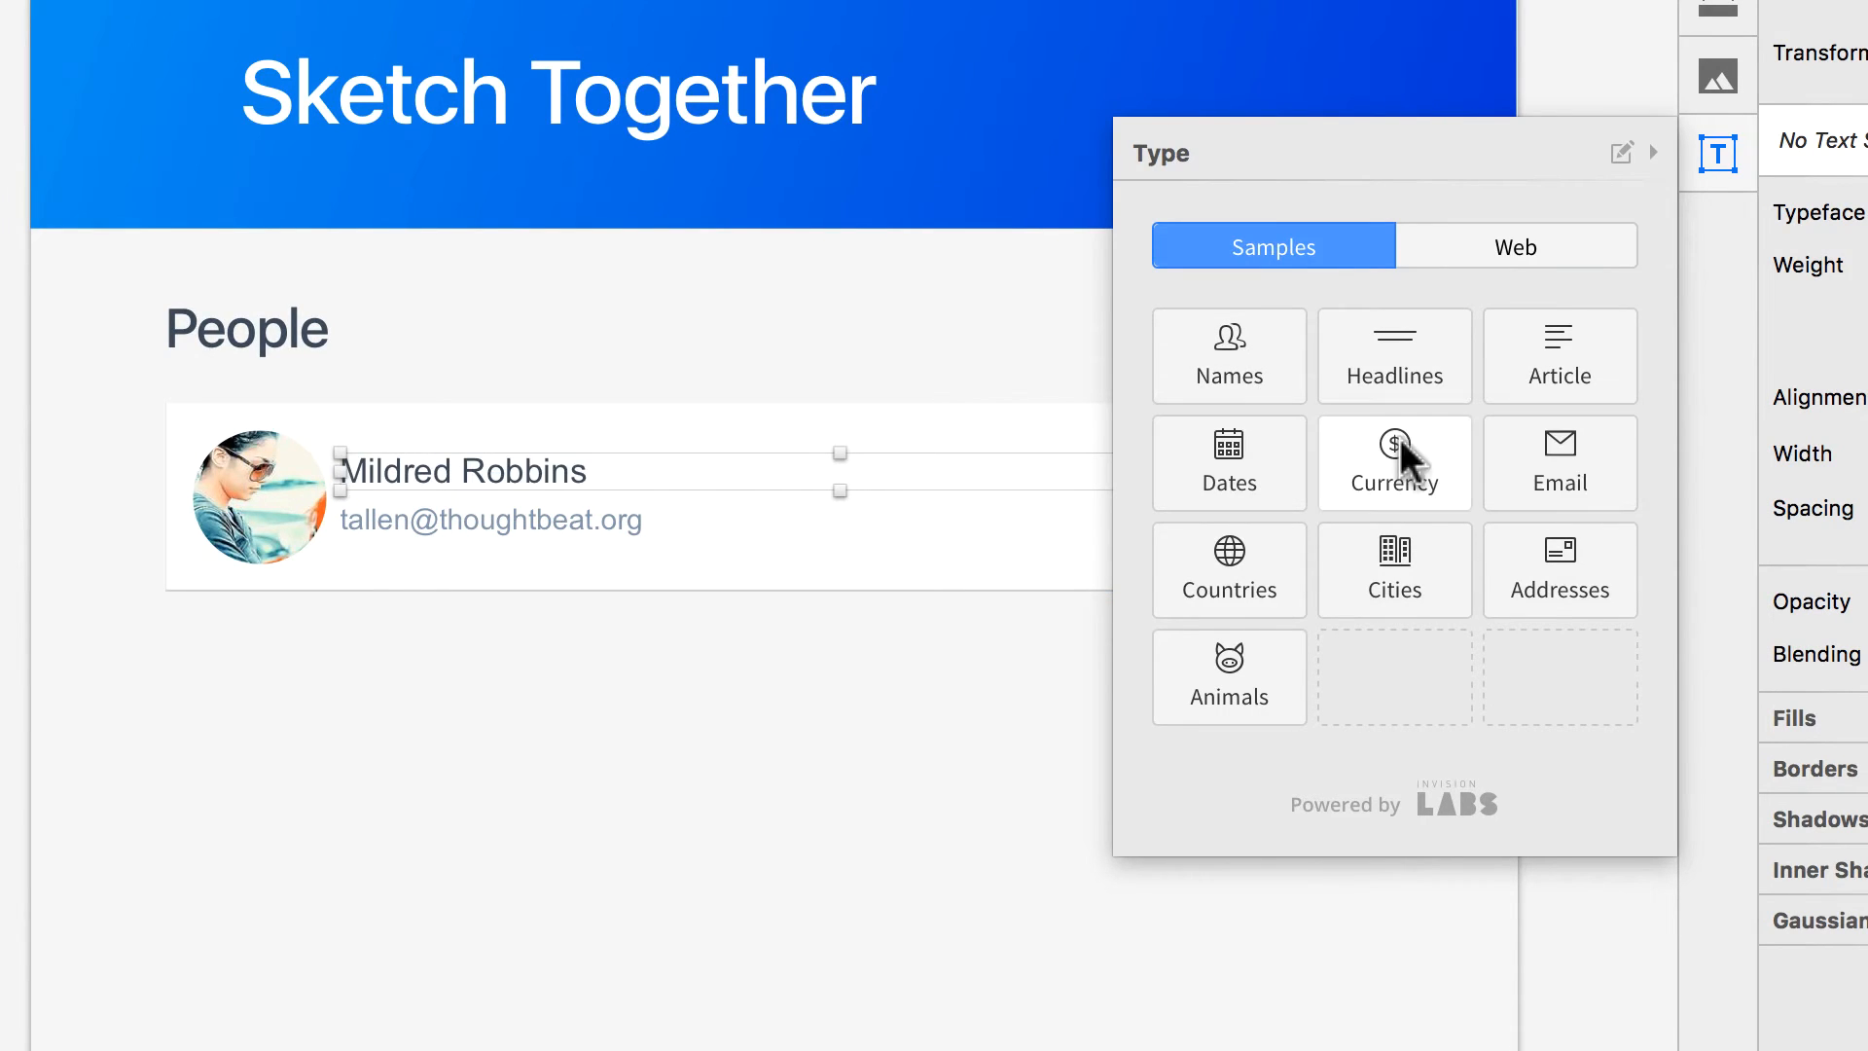
Add Phone numbers to Craft's Type samples and replace the email under the person's name with a sample phone number
click(521, 525)
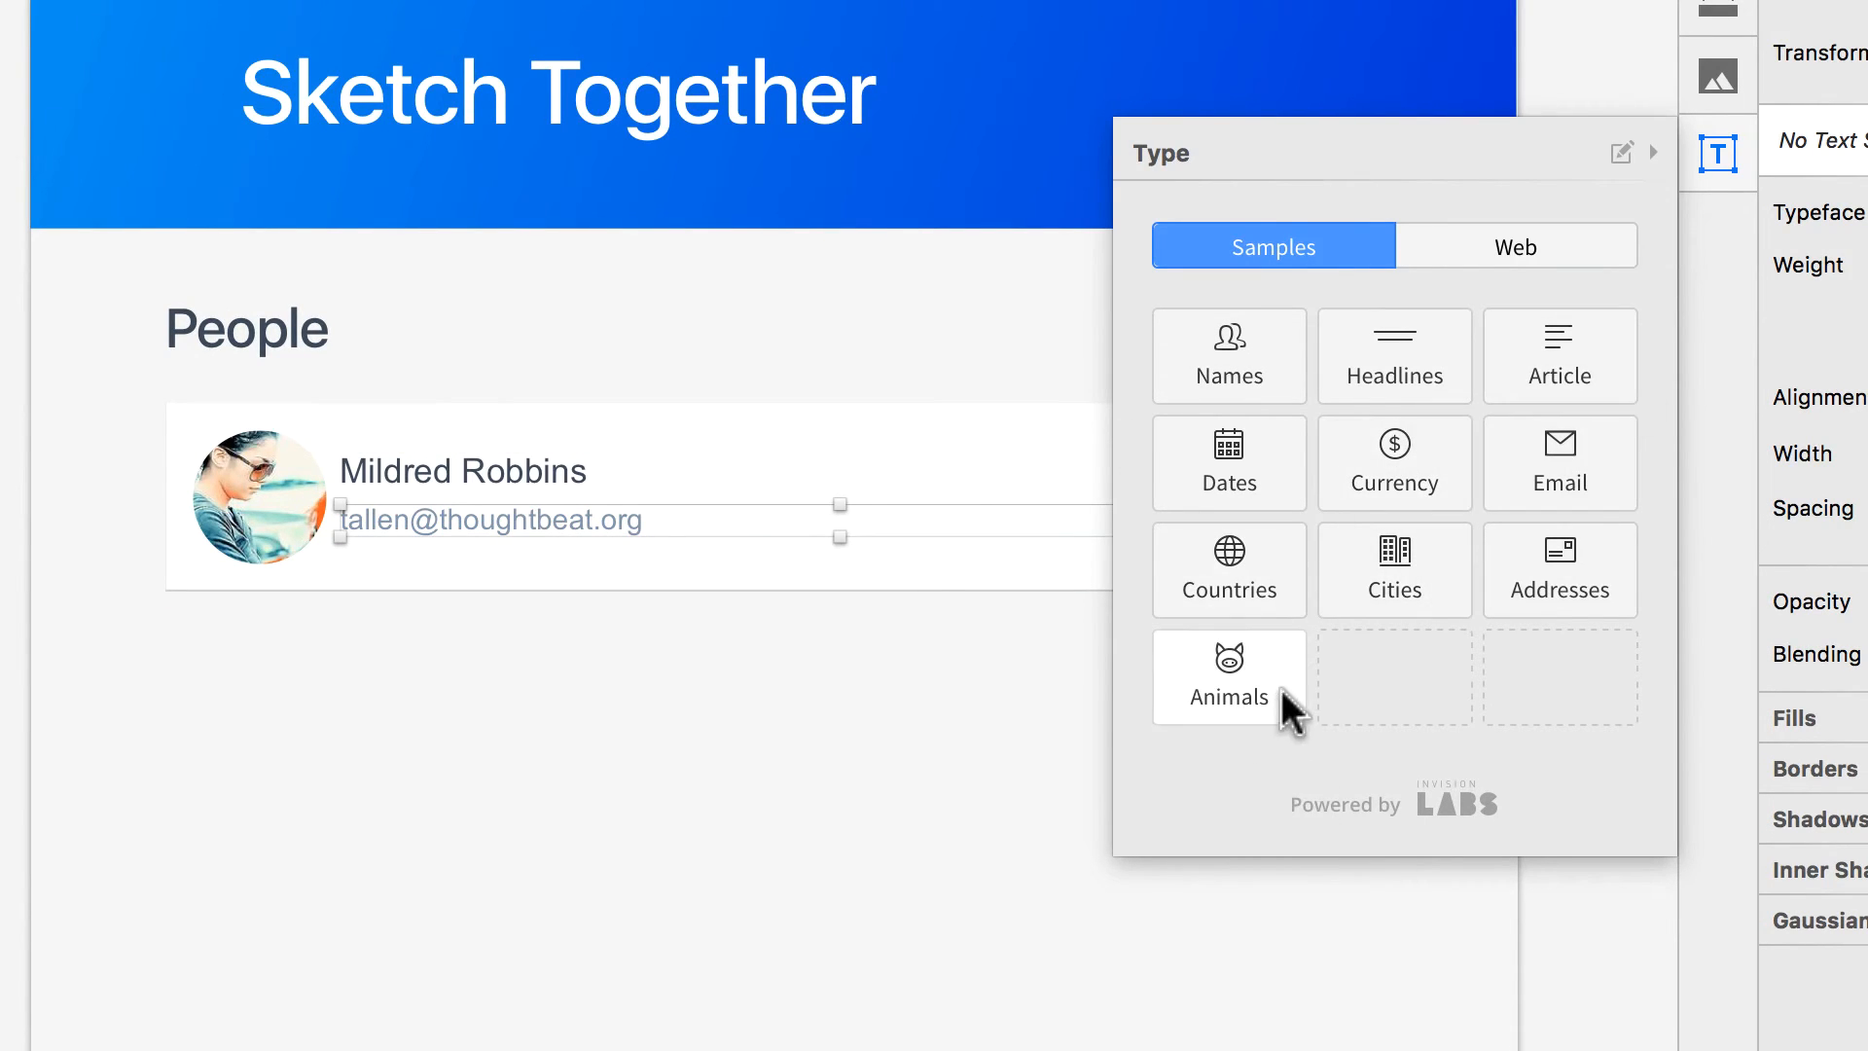
click(1273, 346)
click(1376, 671)
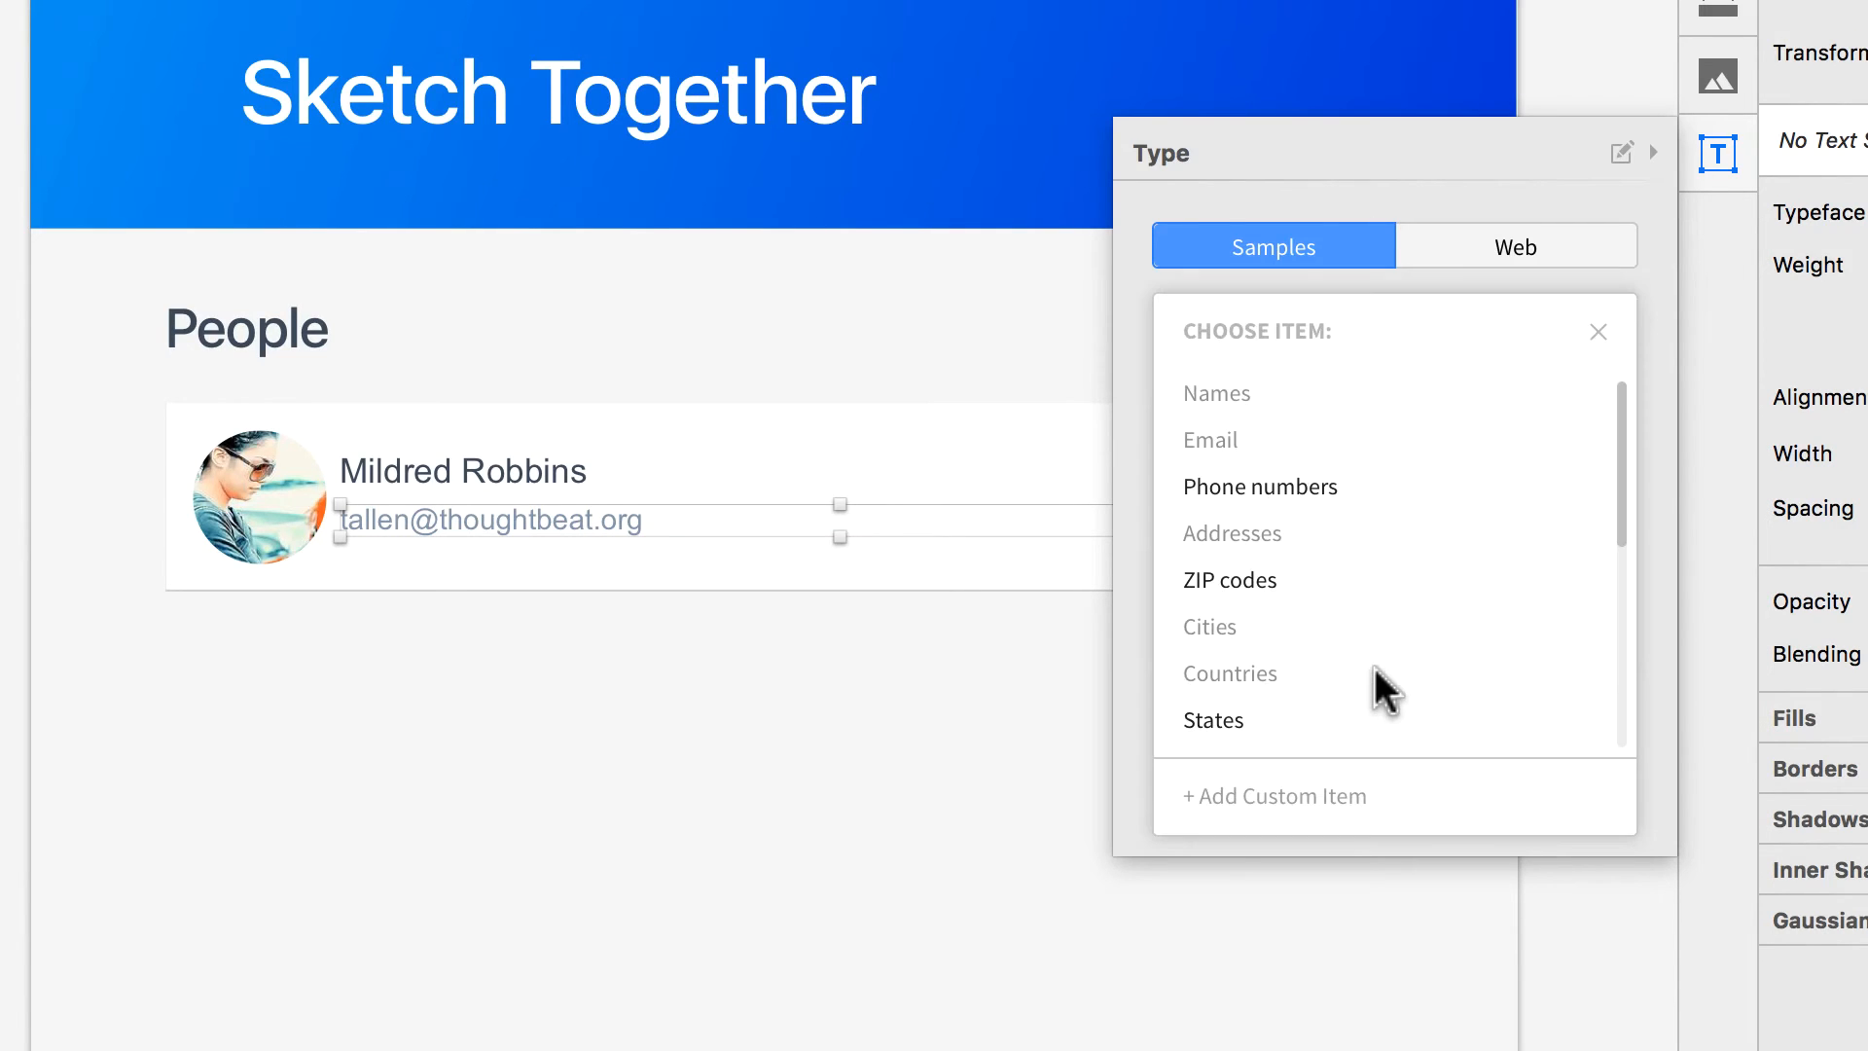
click(1293, 484)
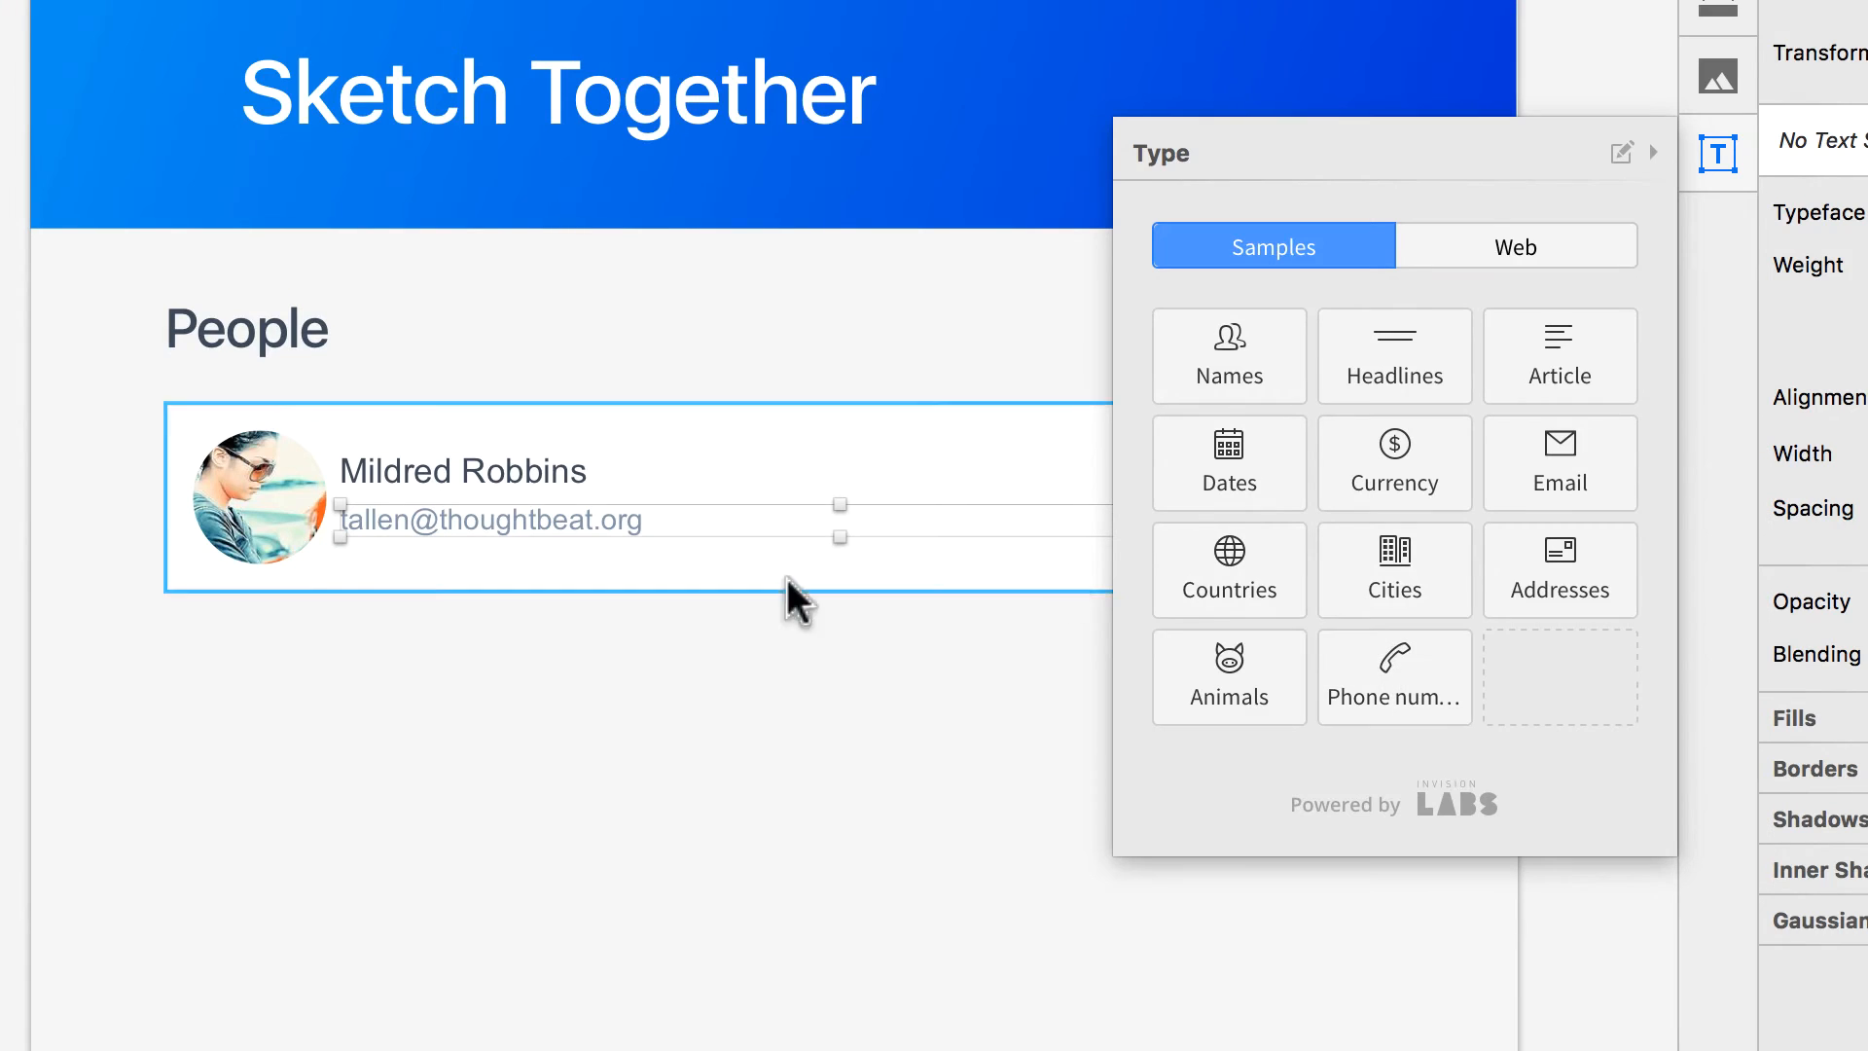
click(1391, 650)
click(837, 717)
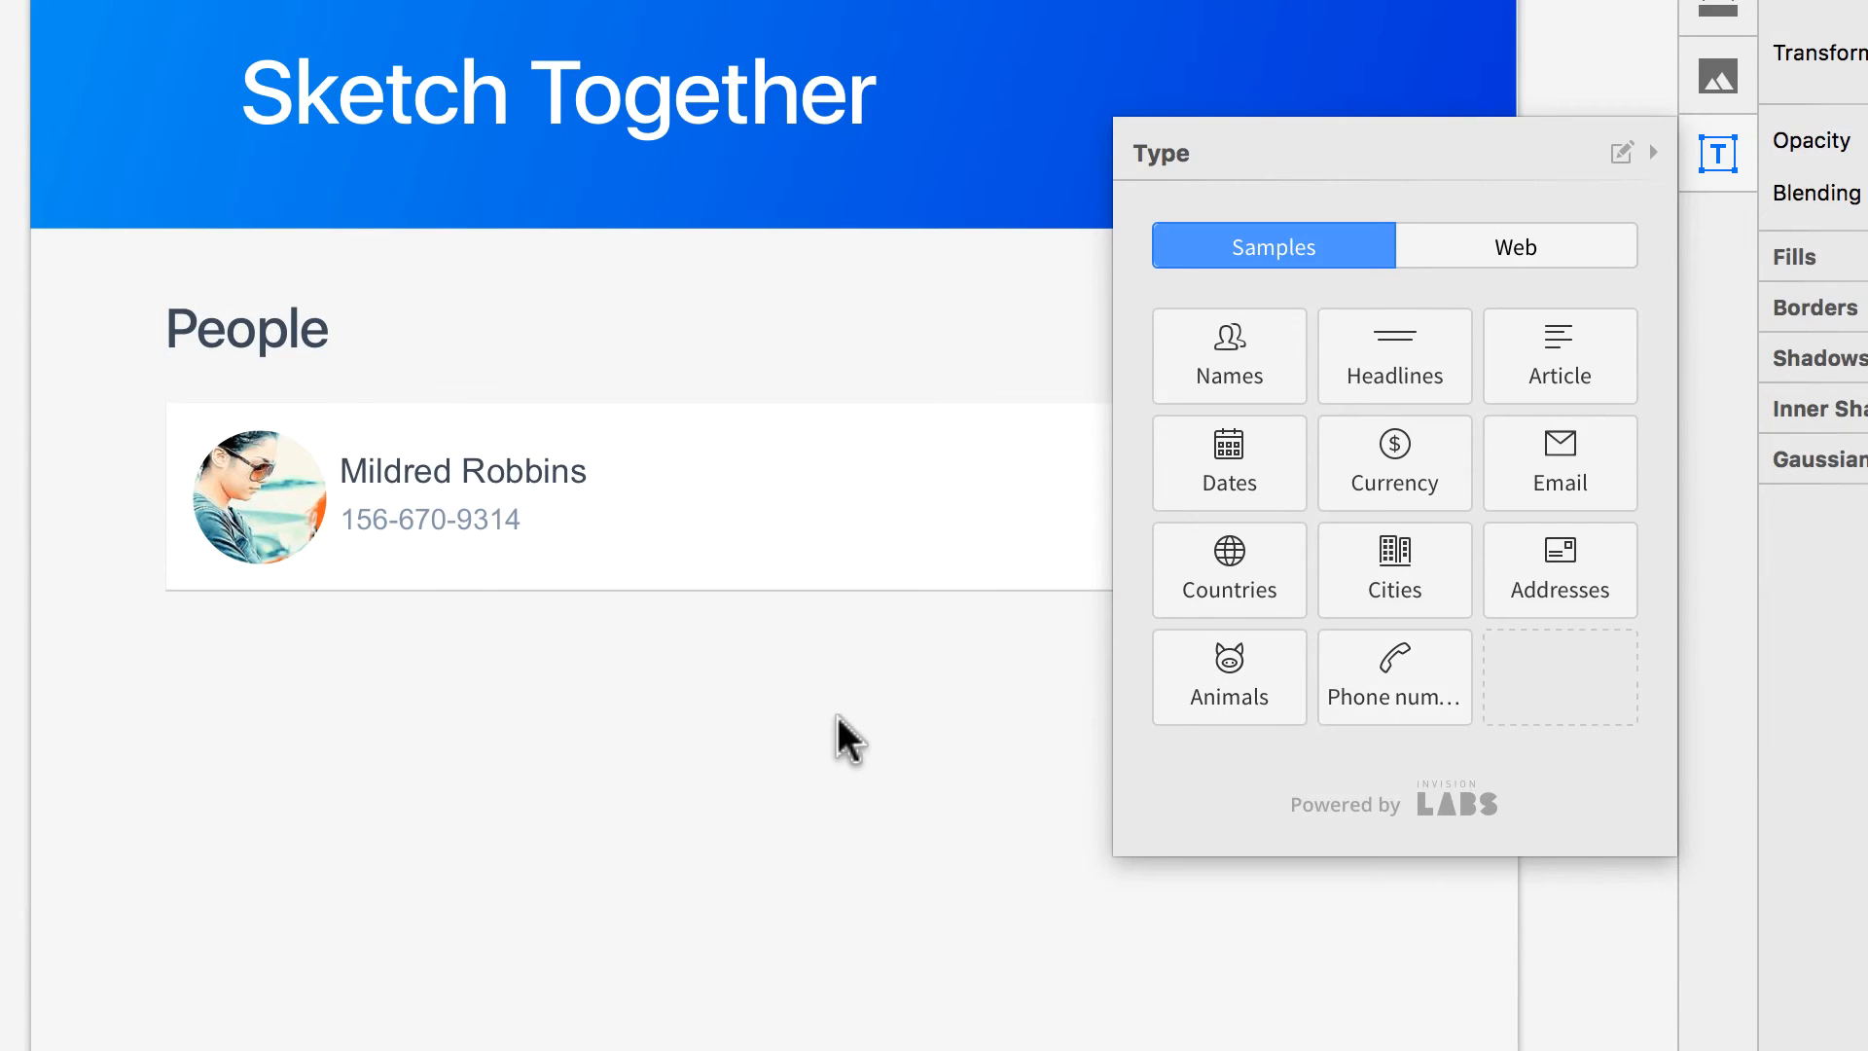
click(1719, 154)
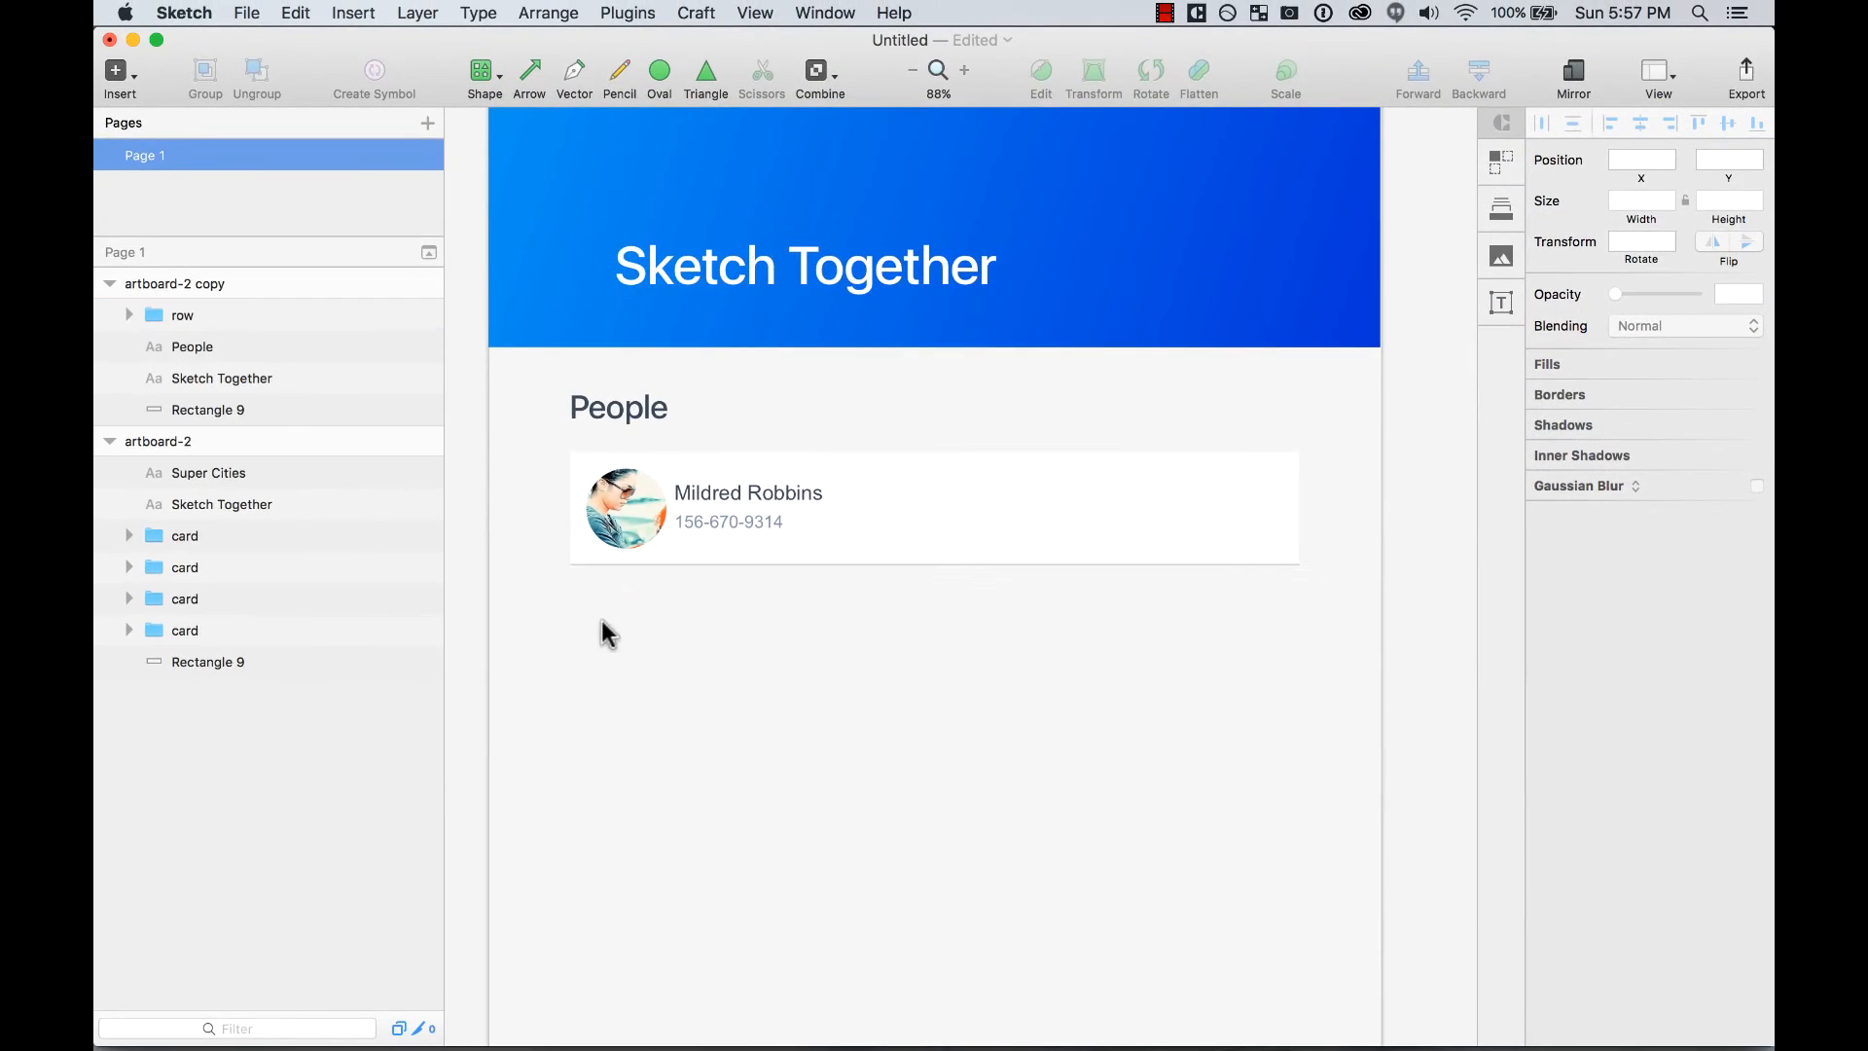
Duplicate the People row five times downward, stacking the copies directly beneath one another at 110 px intervals
click(923, 461)
drag(1013, 479, 1028, 595)
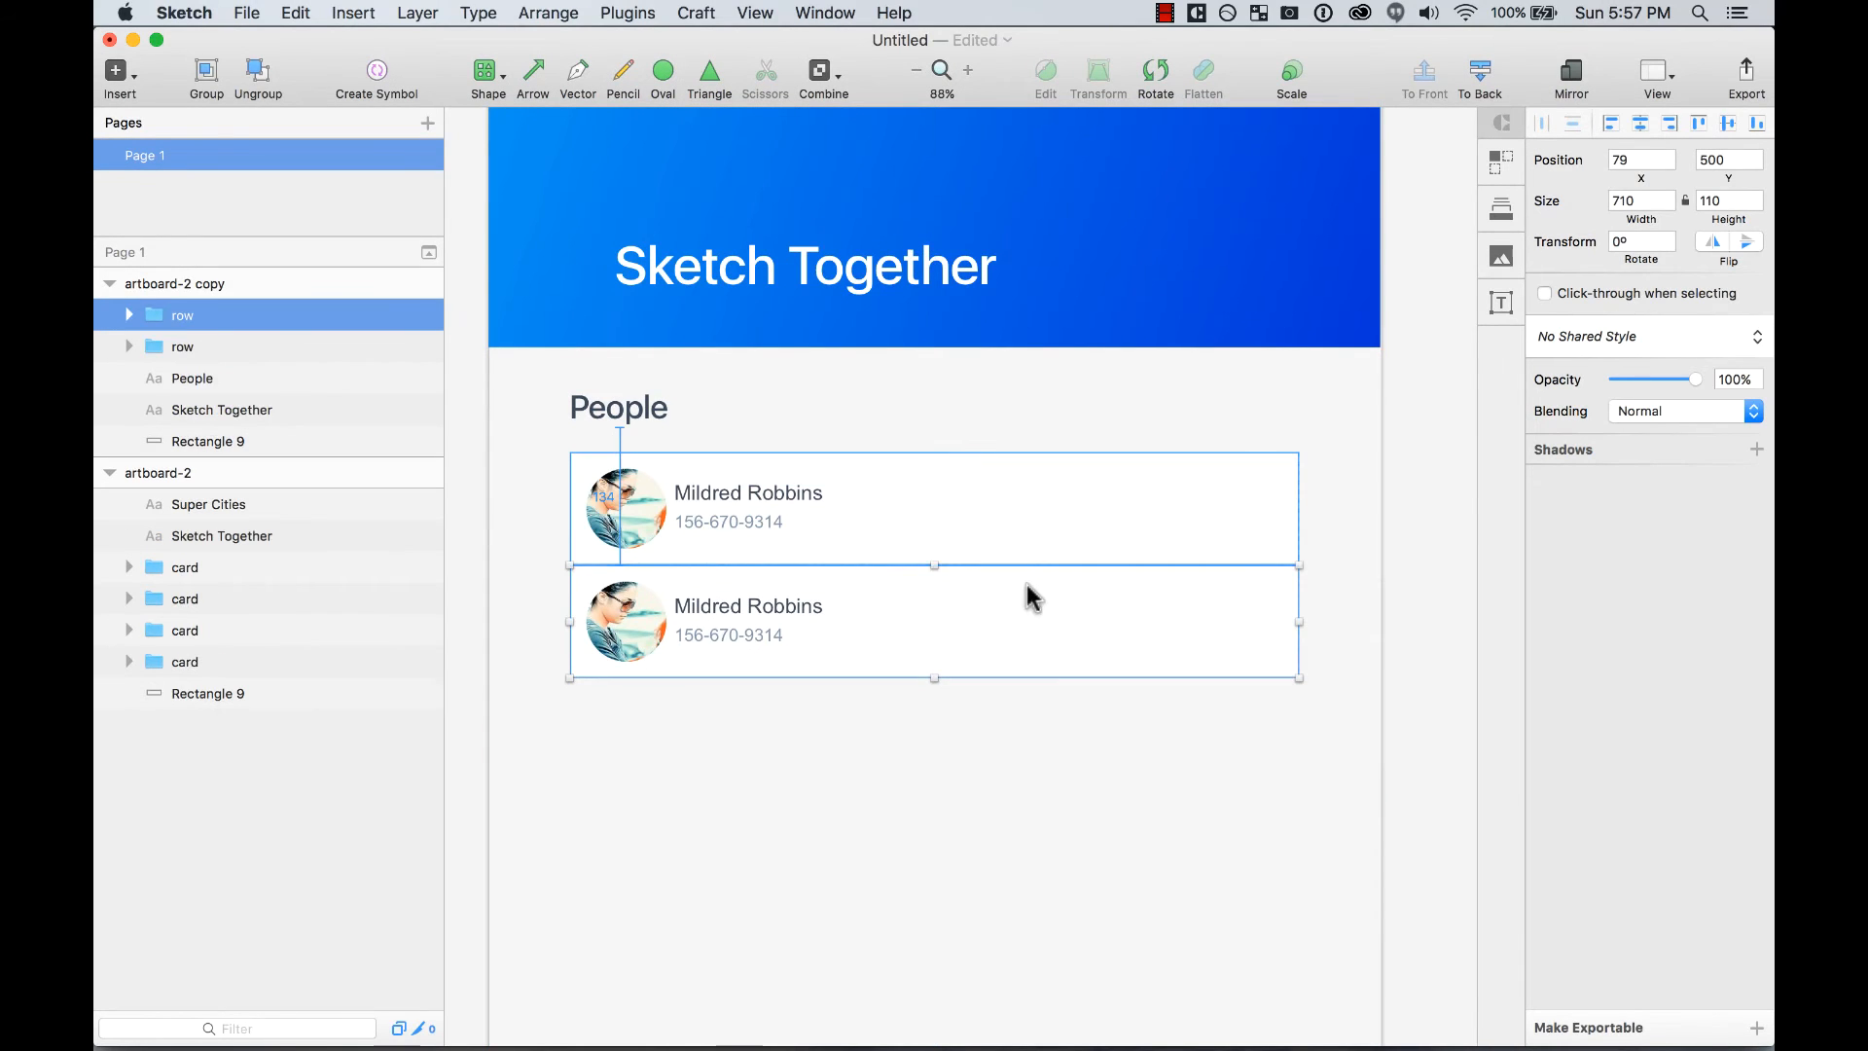
key(cmd+d)
key(cmd+d)
scroll(1031, 595, down, 3)
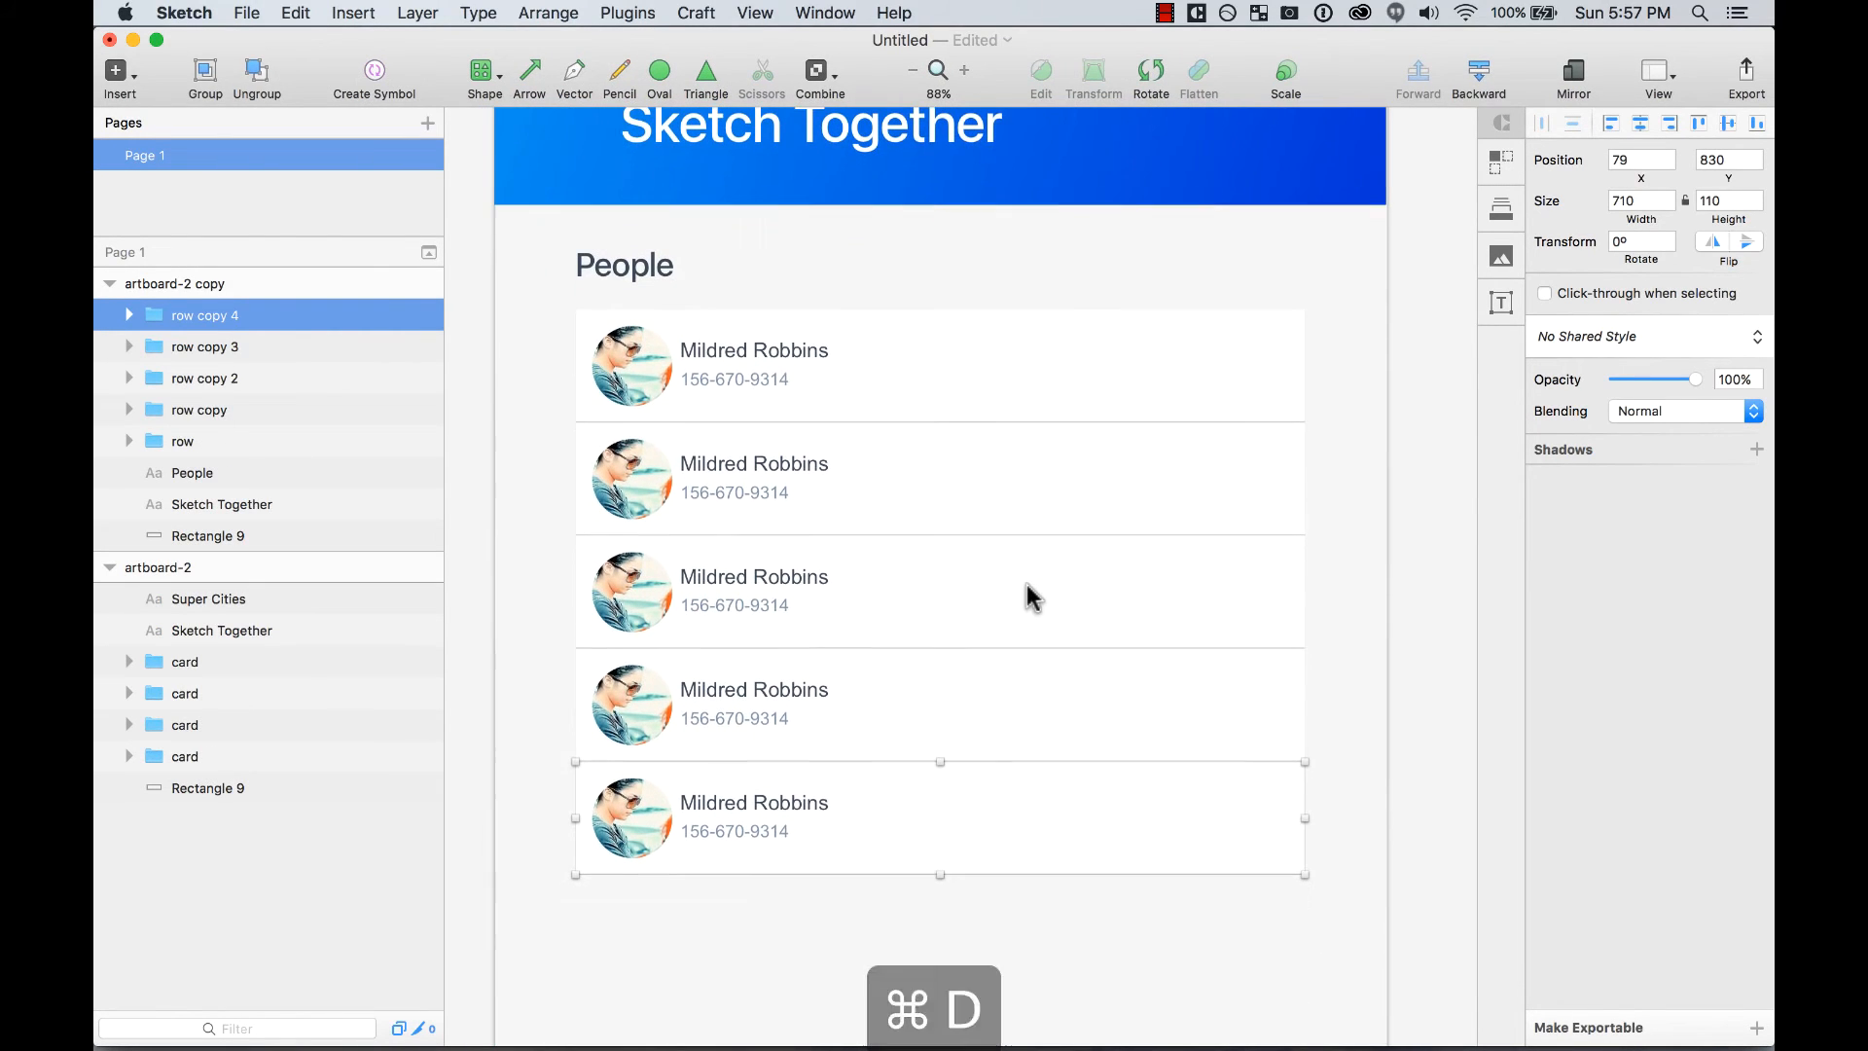
key(super+d)
Fill the avatars of the five duplicated rows with Female persona photos from the Content Generator Sketch Plugin
key(super+minus)
key(z)
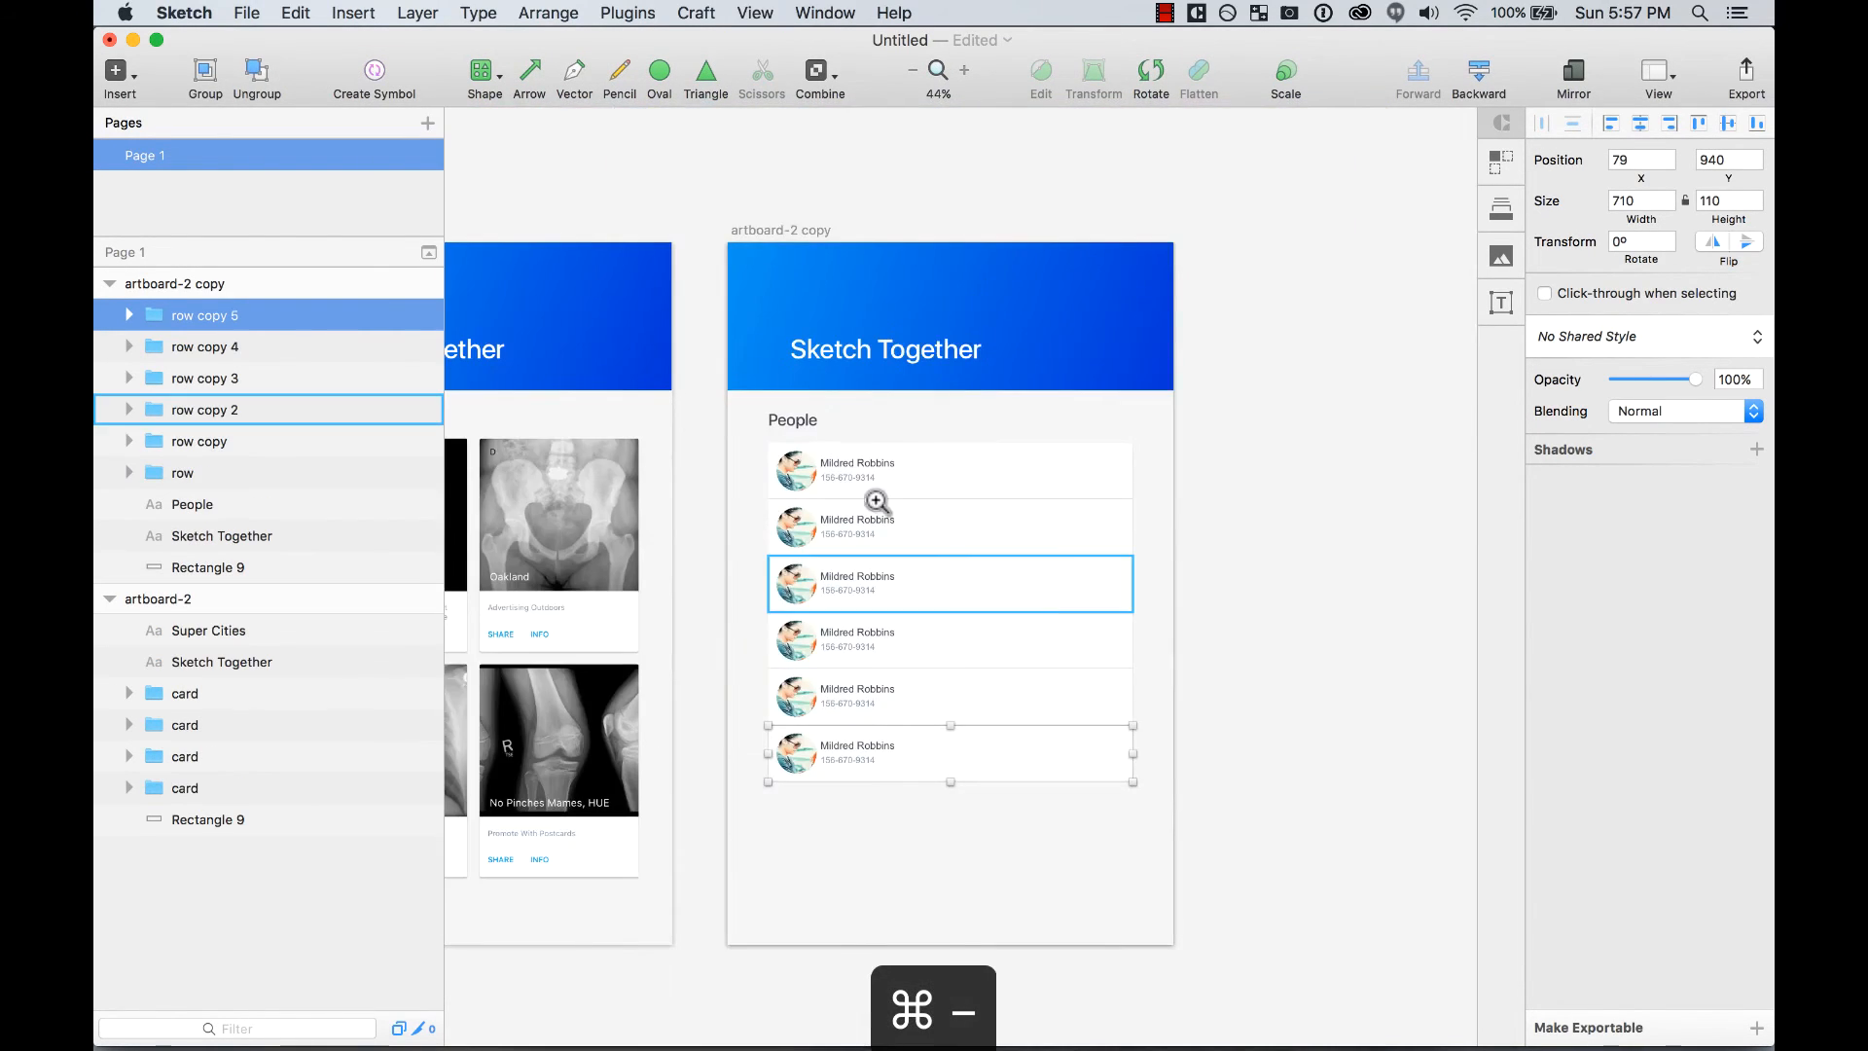
drag(776, 408, 1206, 899)
click(567, 392)
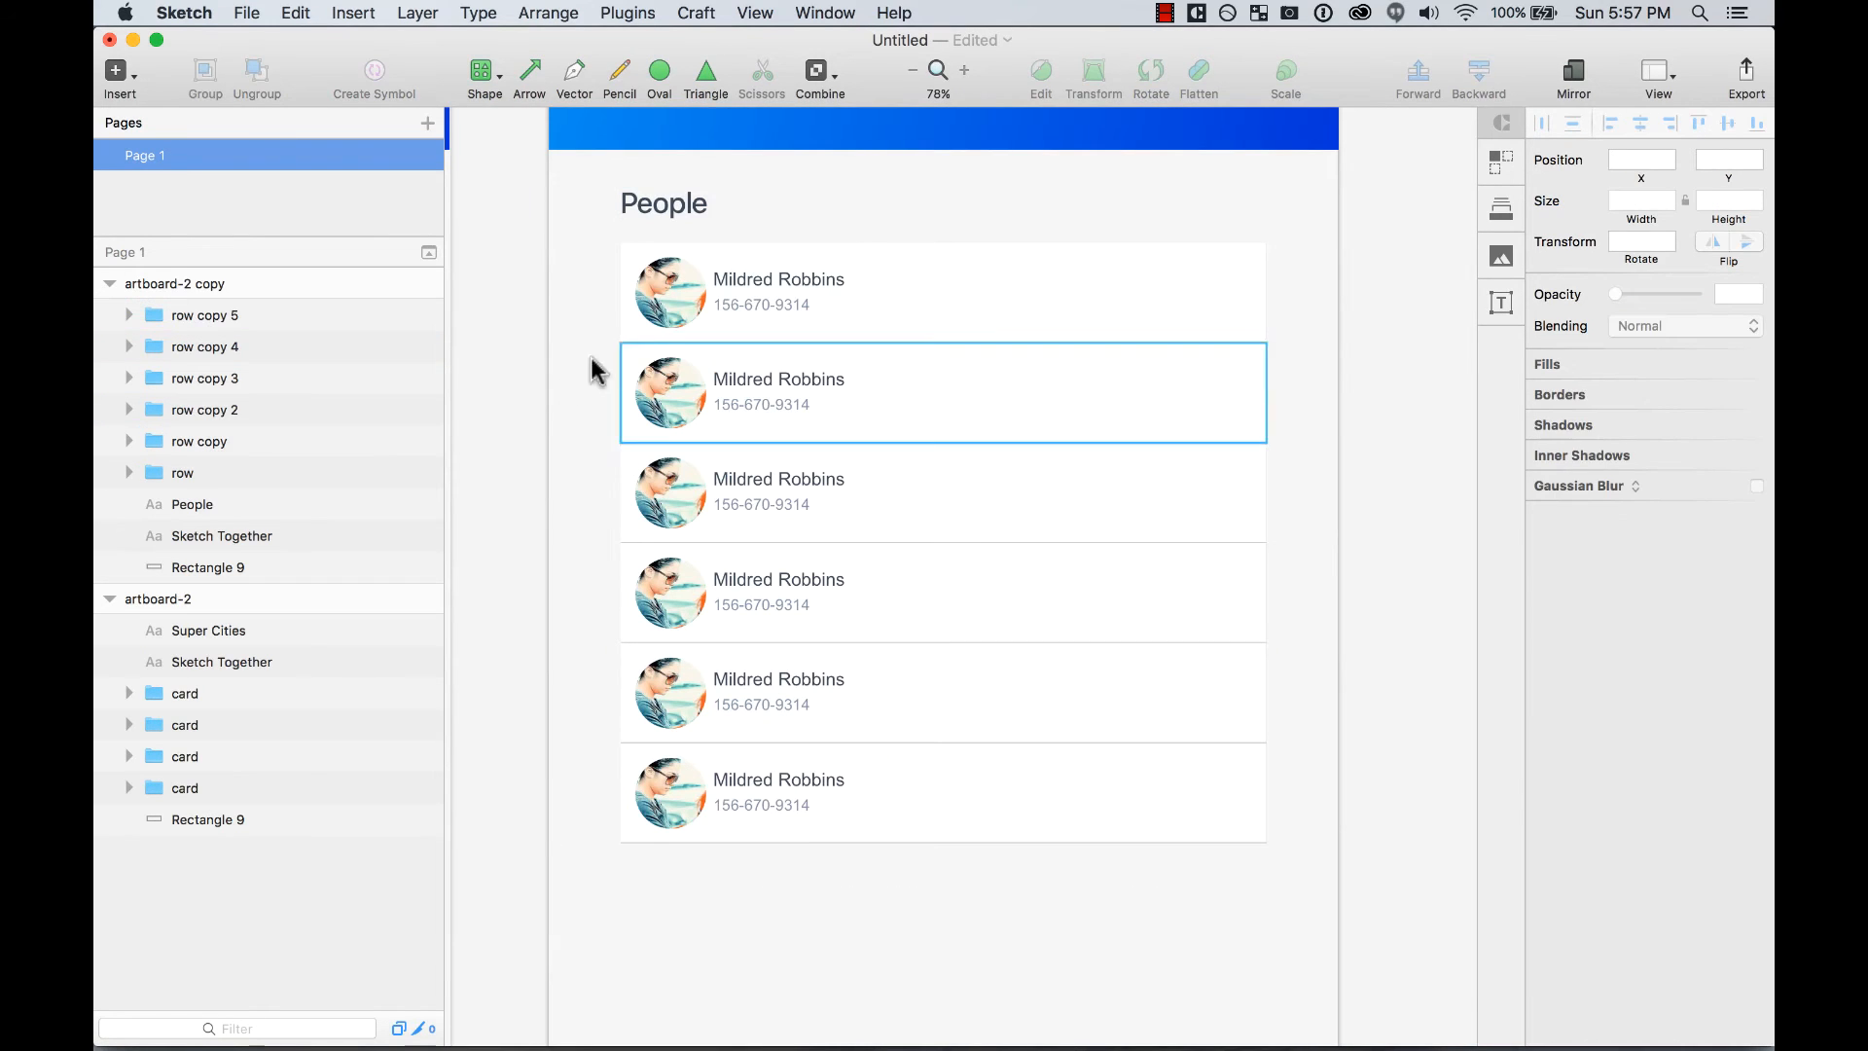
super+click(659, 380)
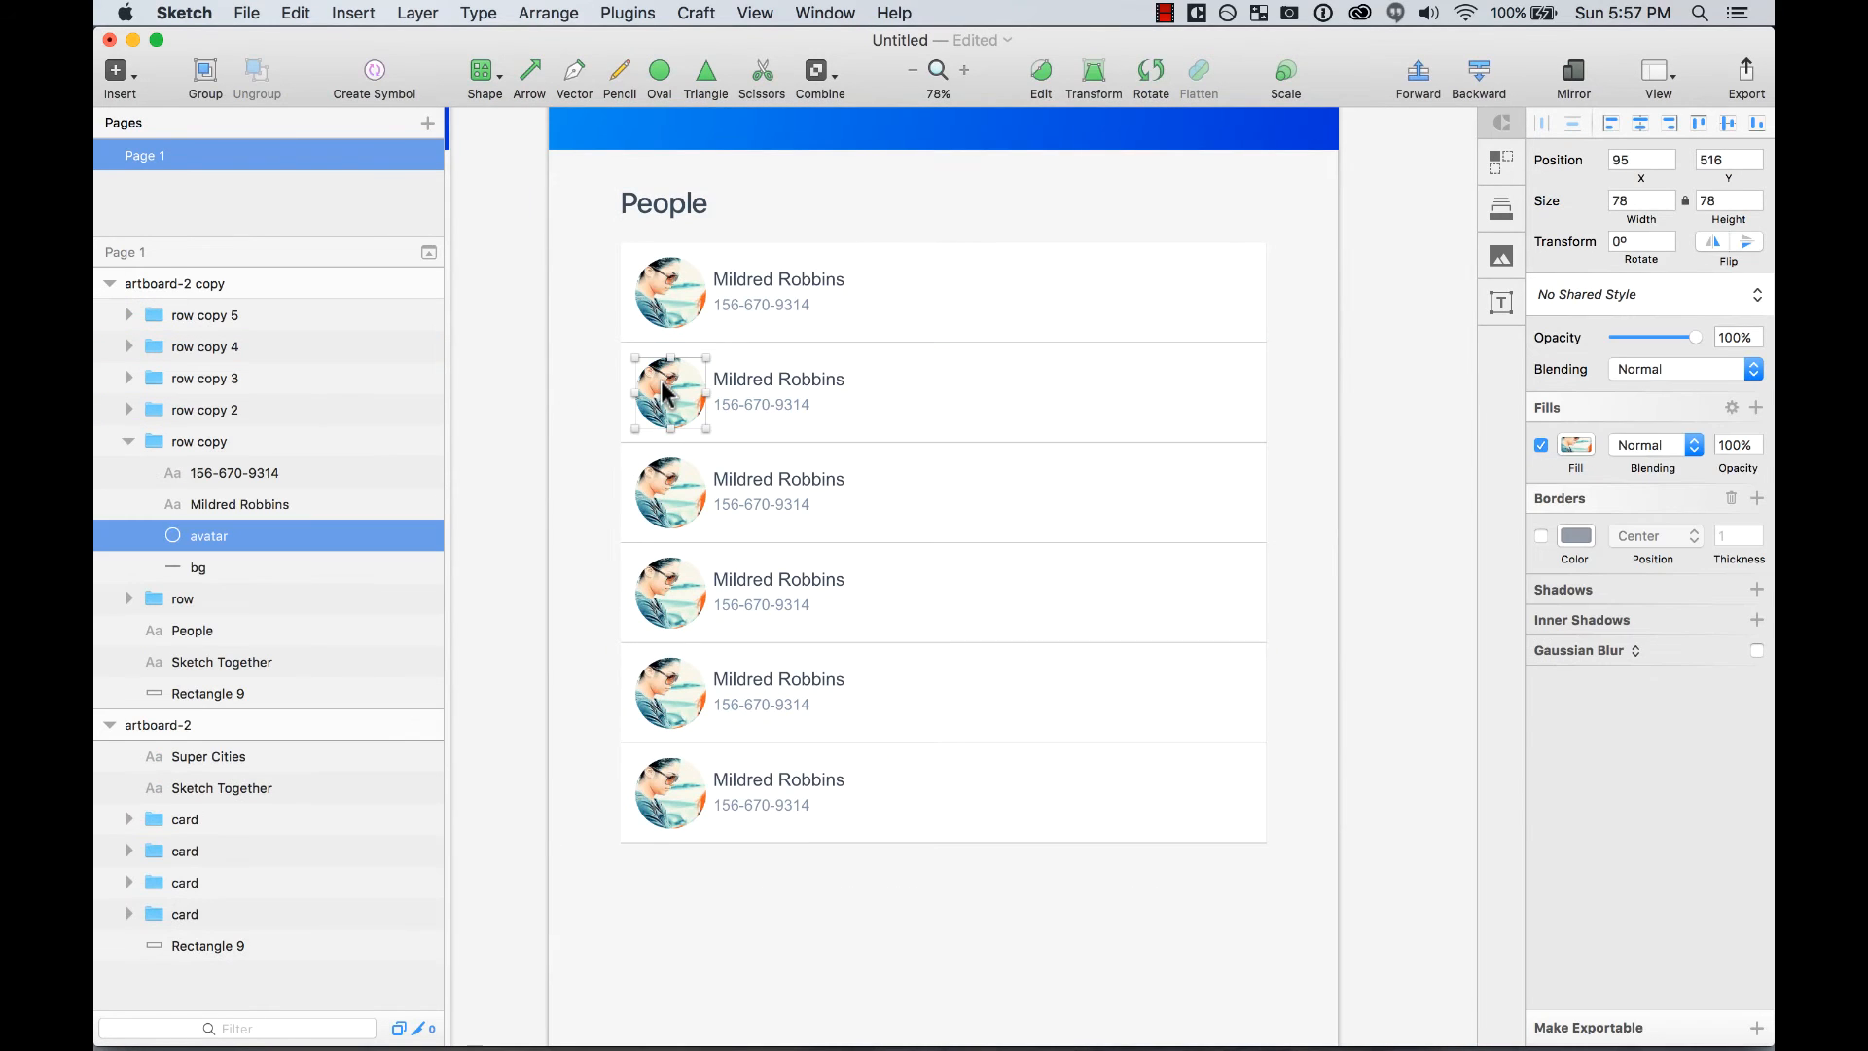
shift+super+click(681, 501)
shift+super+click(681, 602)
shift+super+click(681, 698)
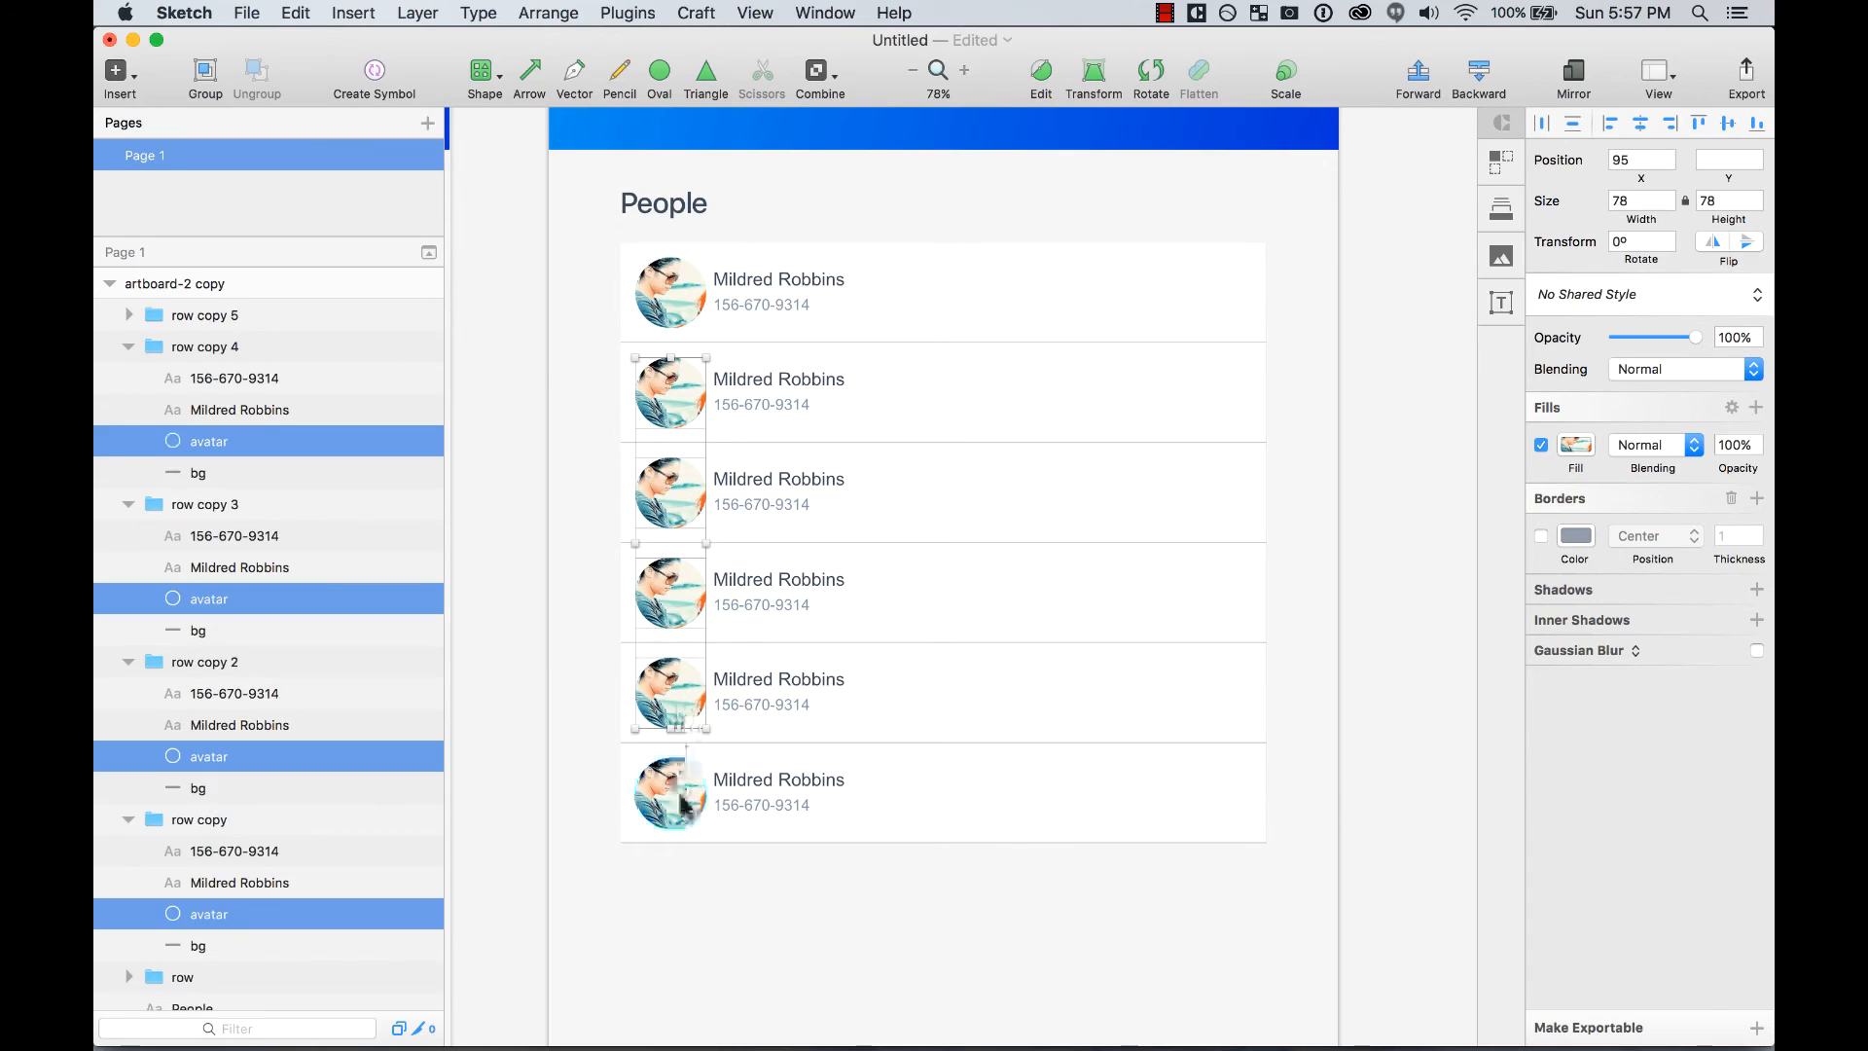
shift+super+click(681, 803)
click(627, 12)
mouse_move(667, 62)
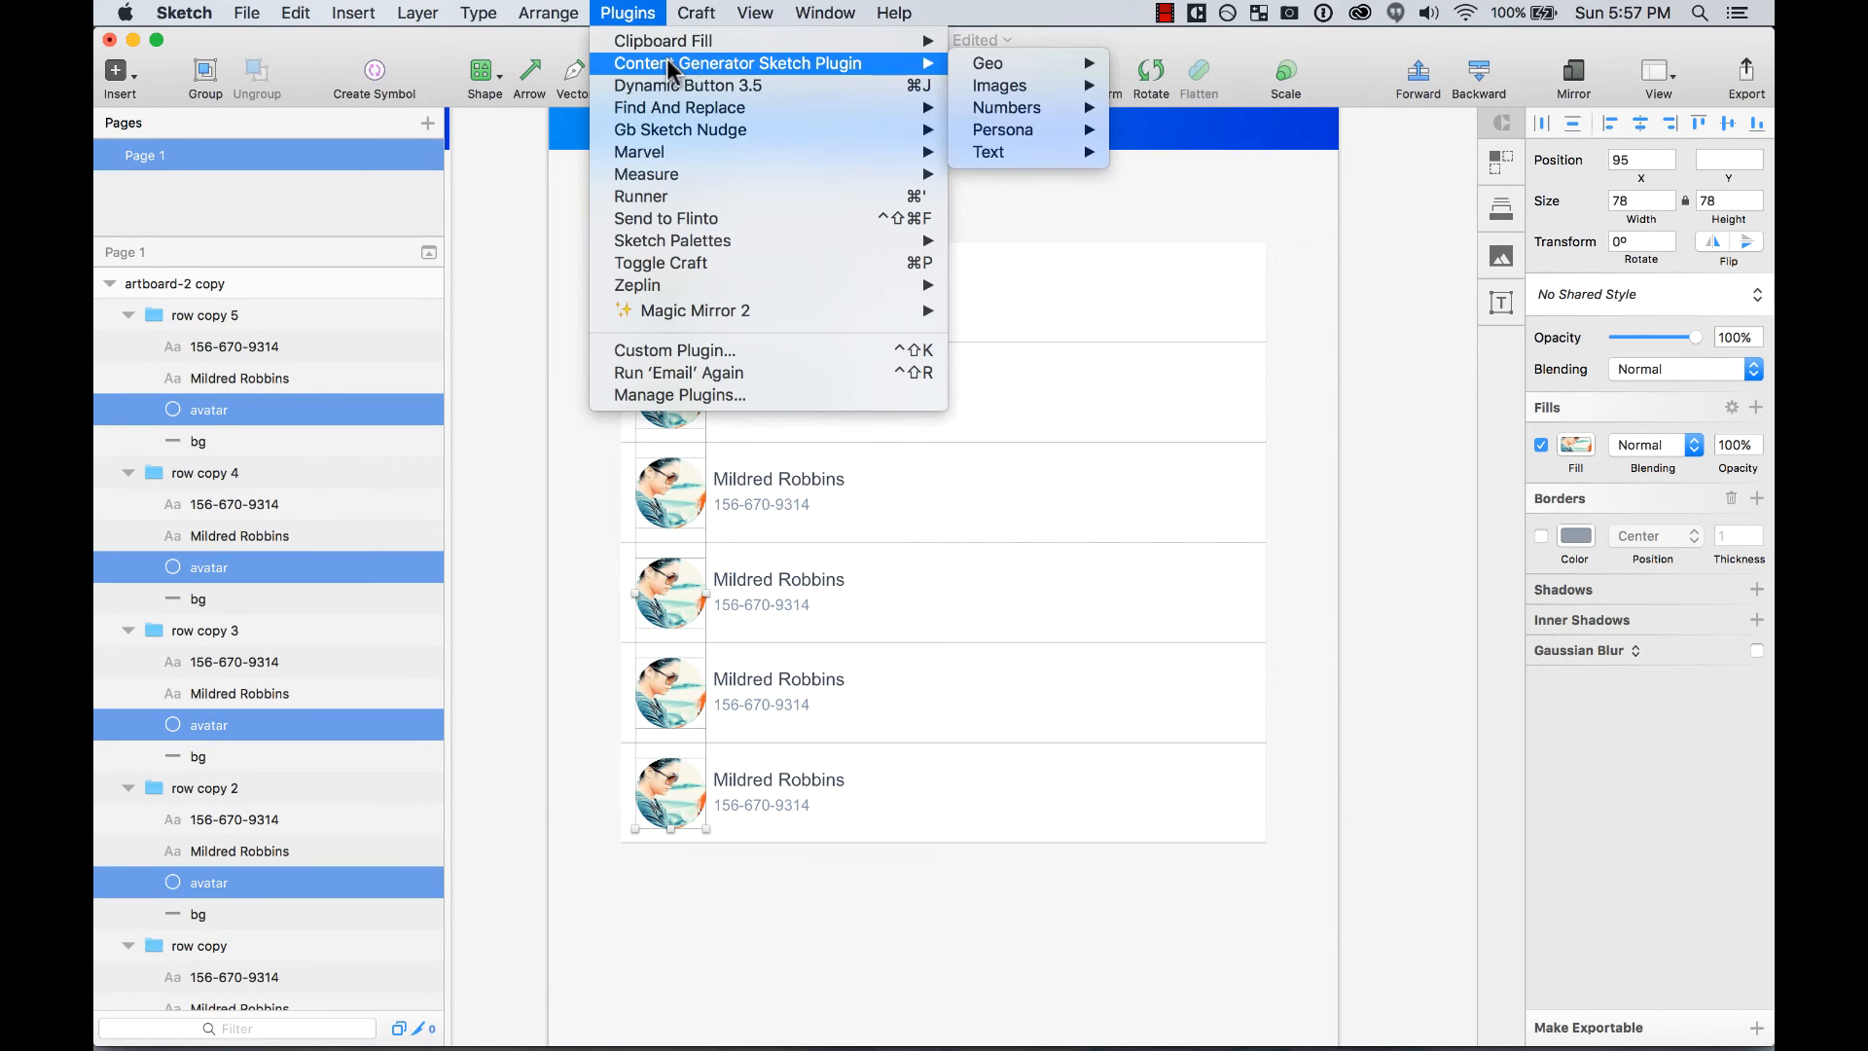
mouse_move(1075, 130)
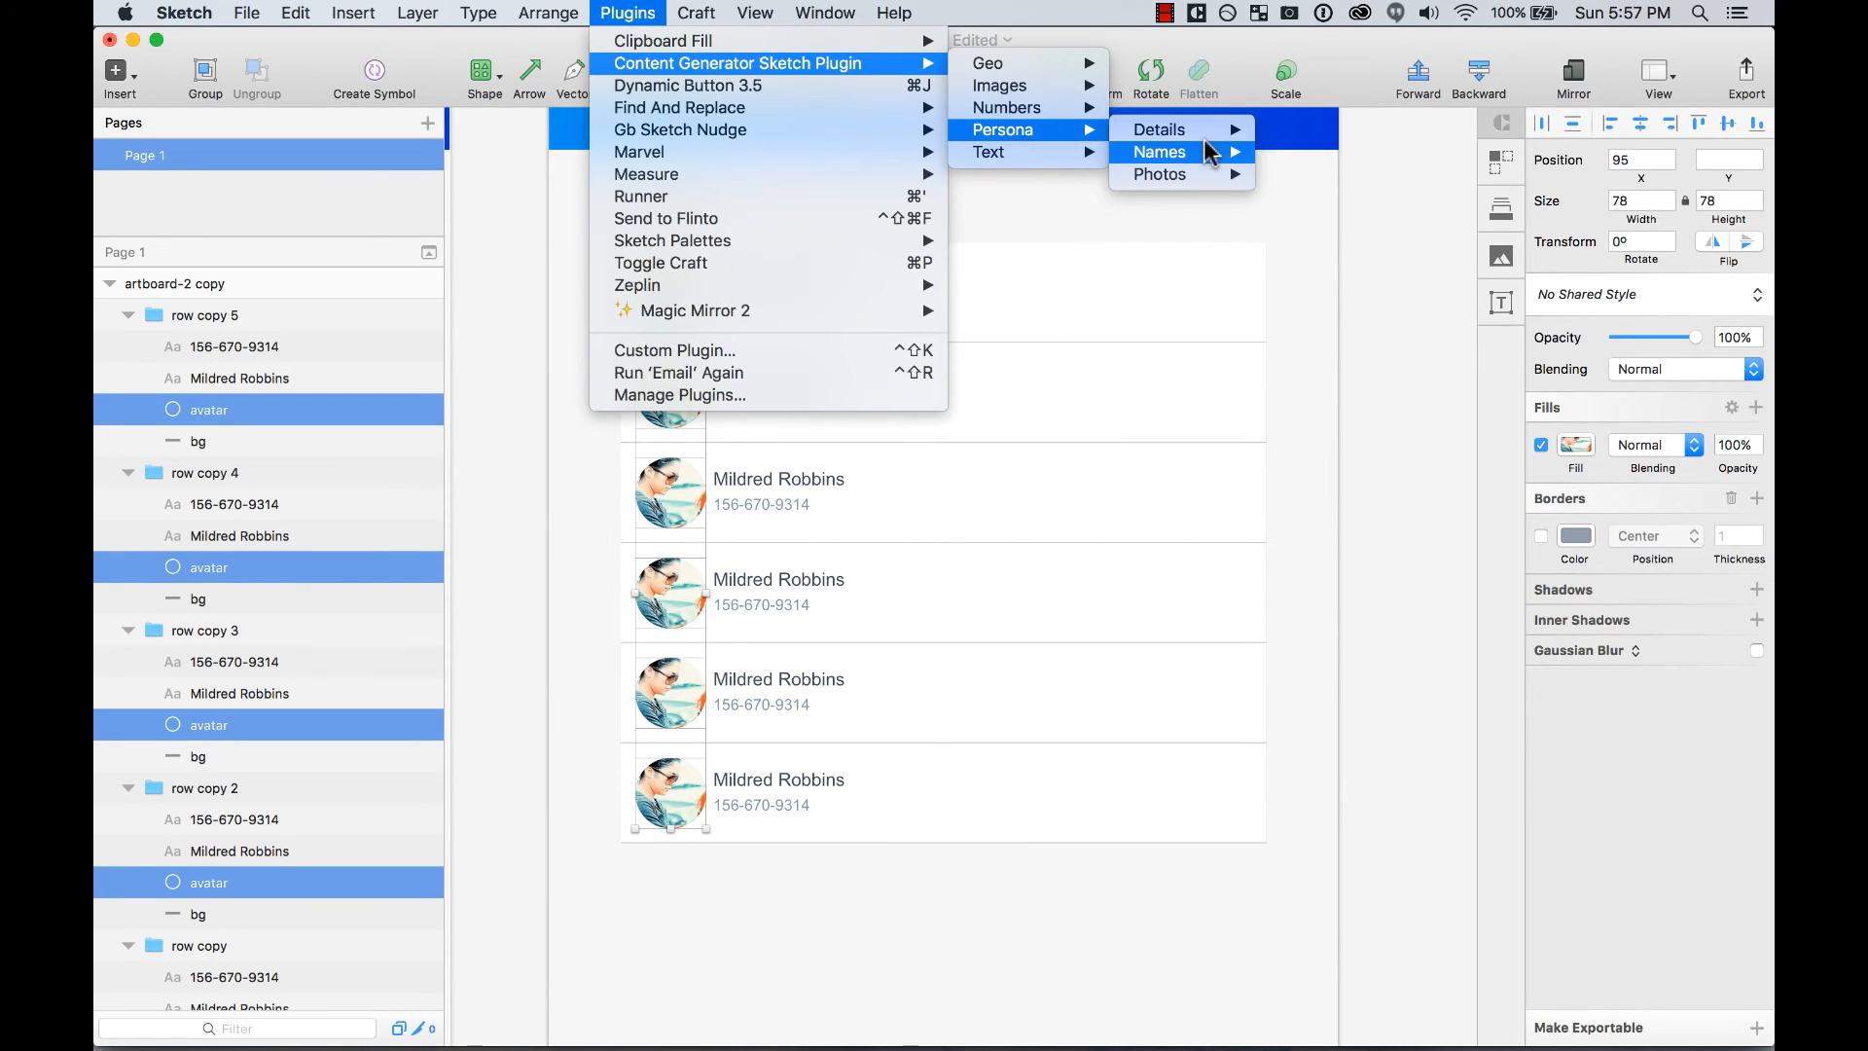
mouse_move(1207, 177)
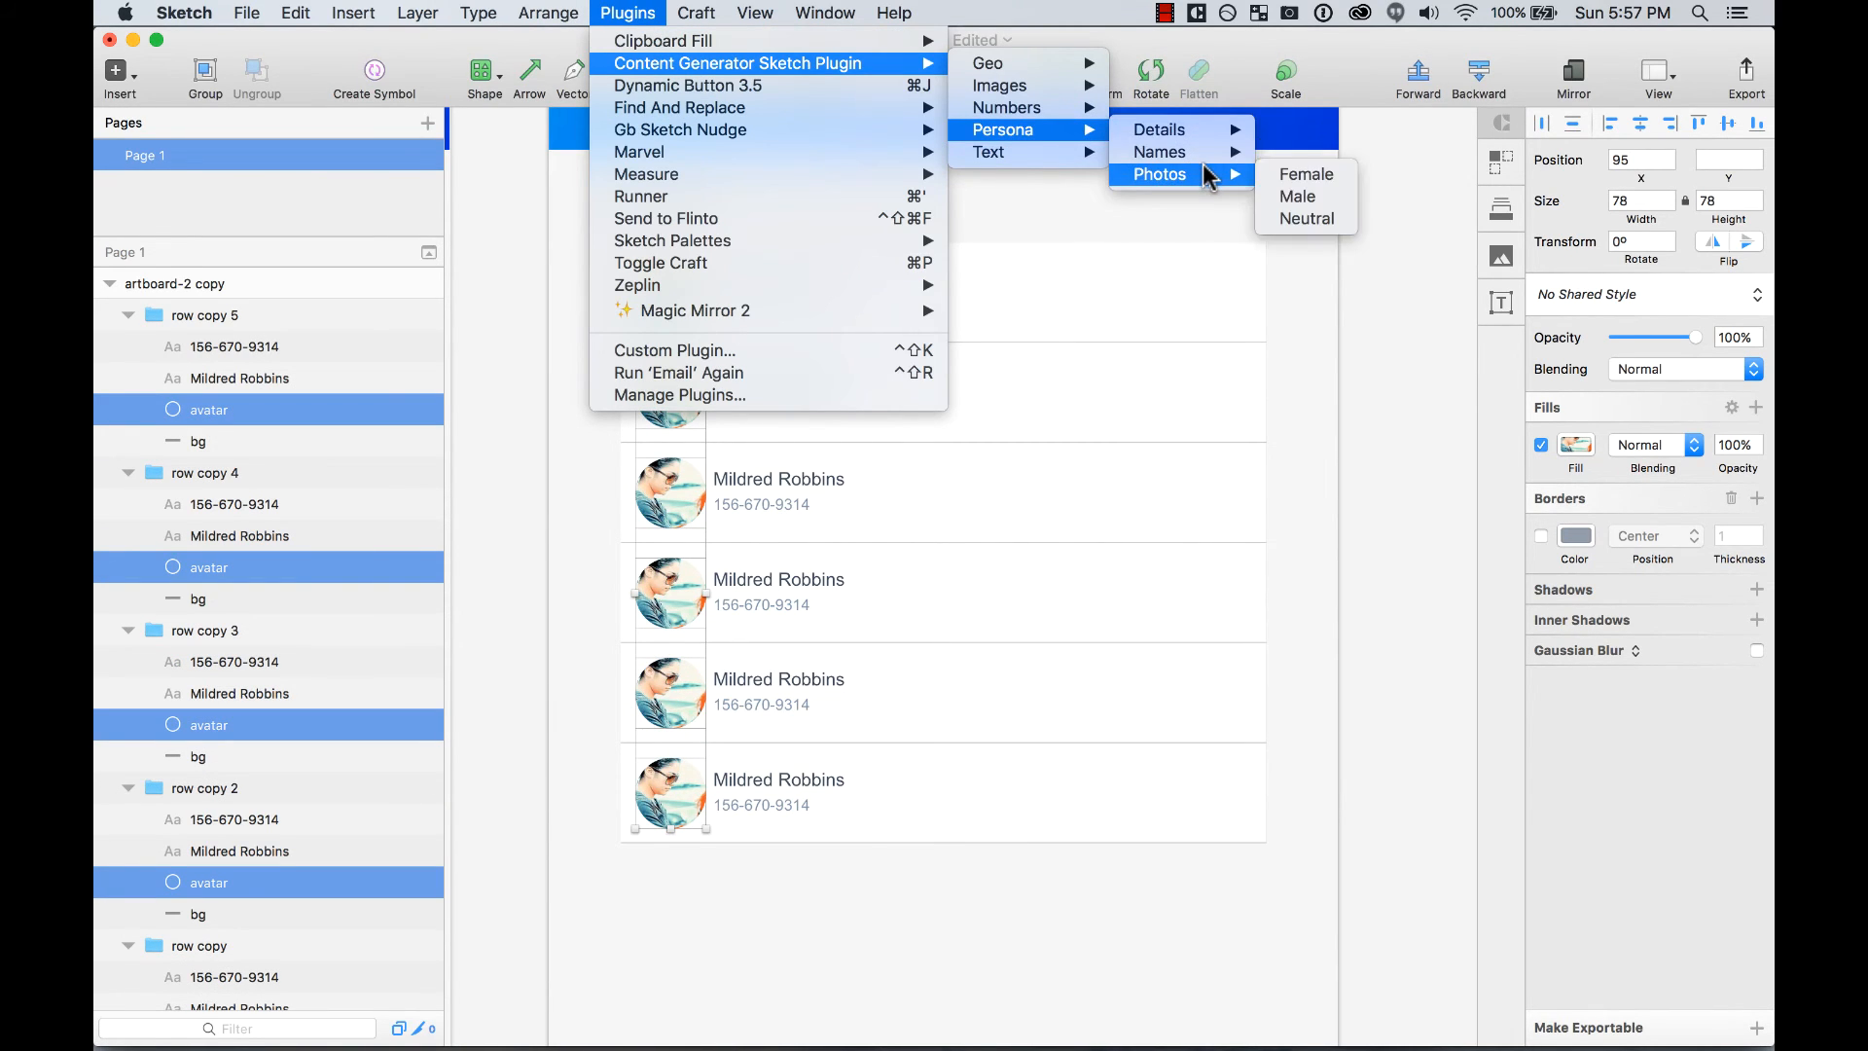
click(1308, 175)
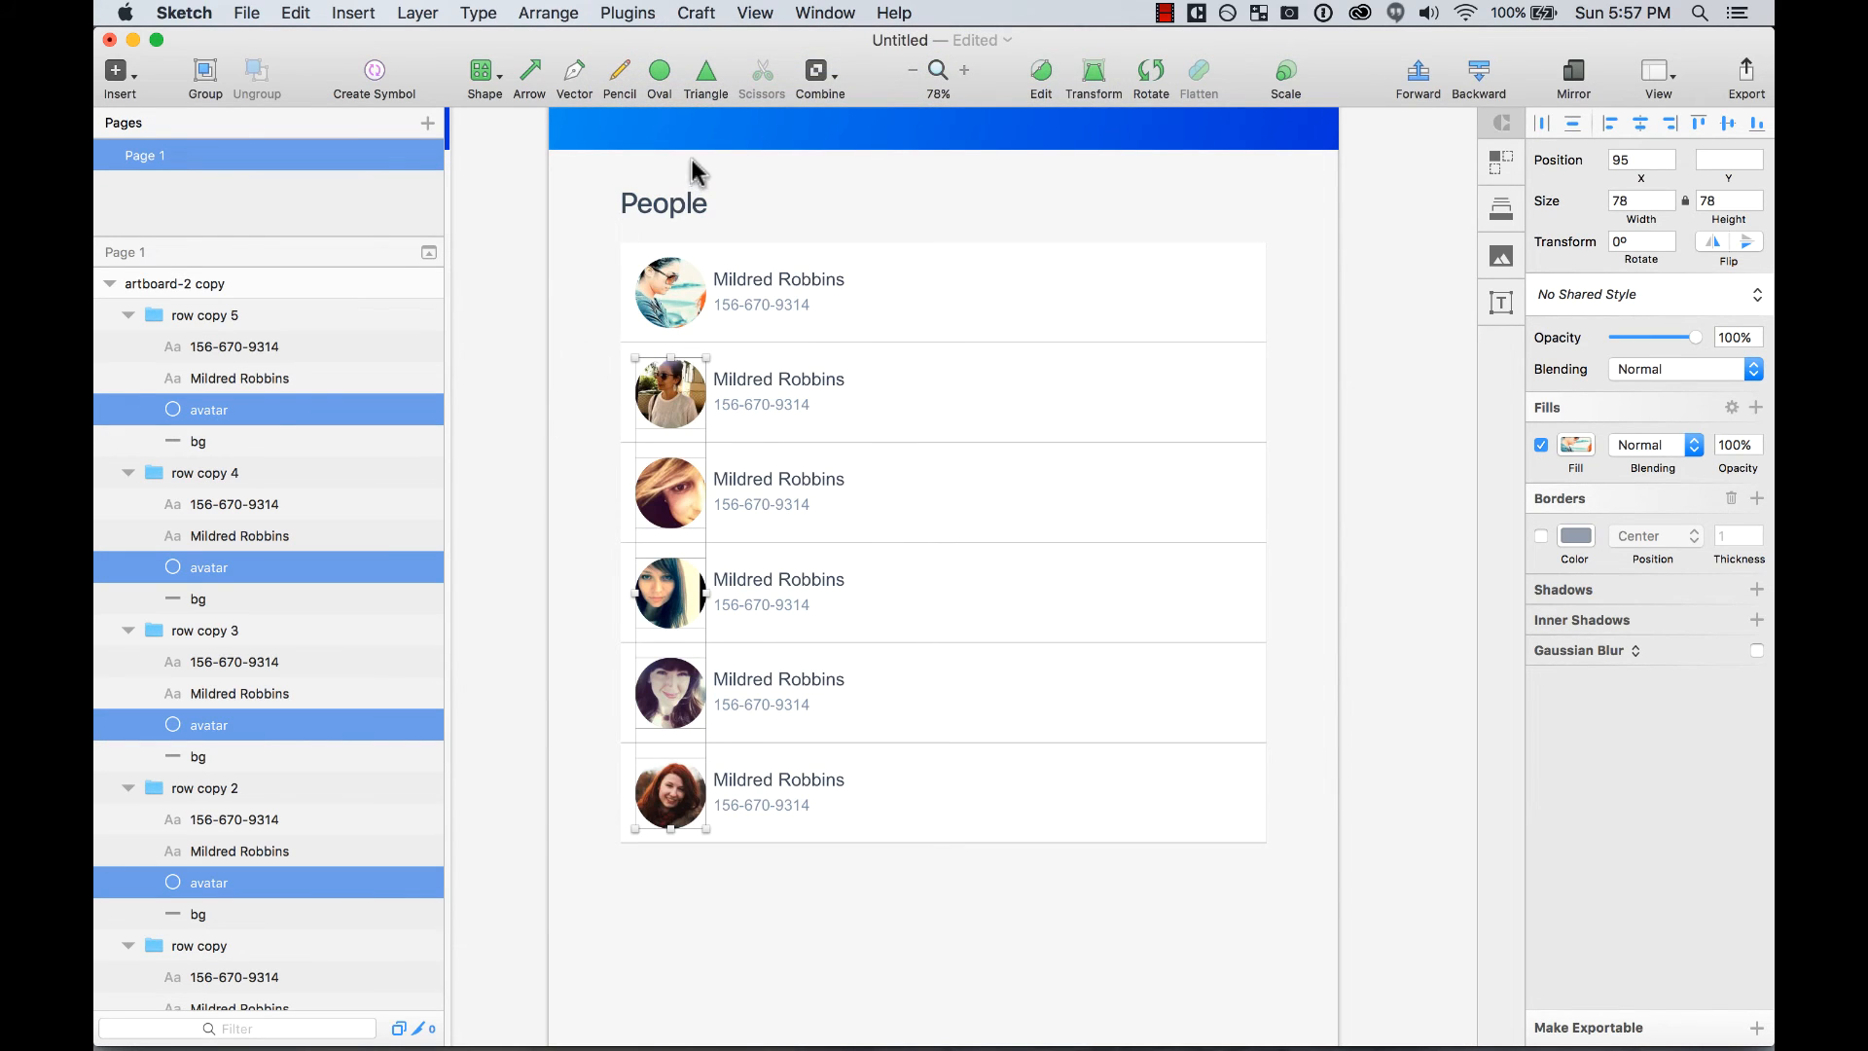
Replace the names in the five duplicated People rows with Female persona names from the Content Generator Sketch Plugin
click(573, 606)
super+click(759, 380)
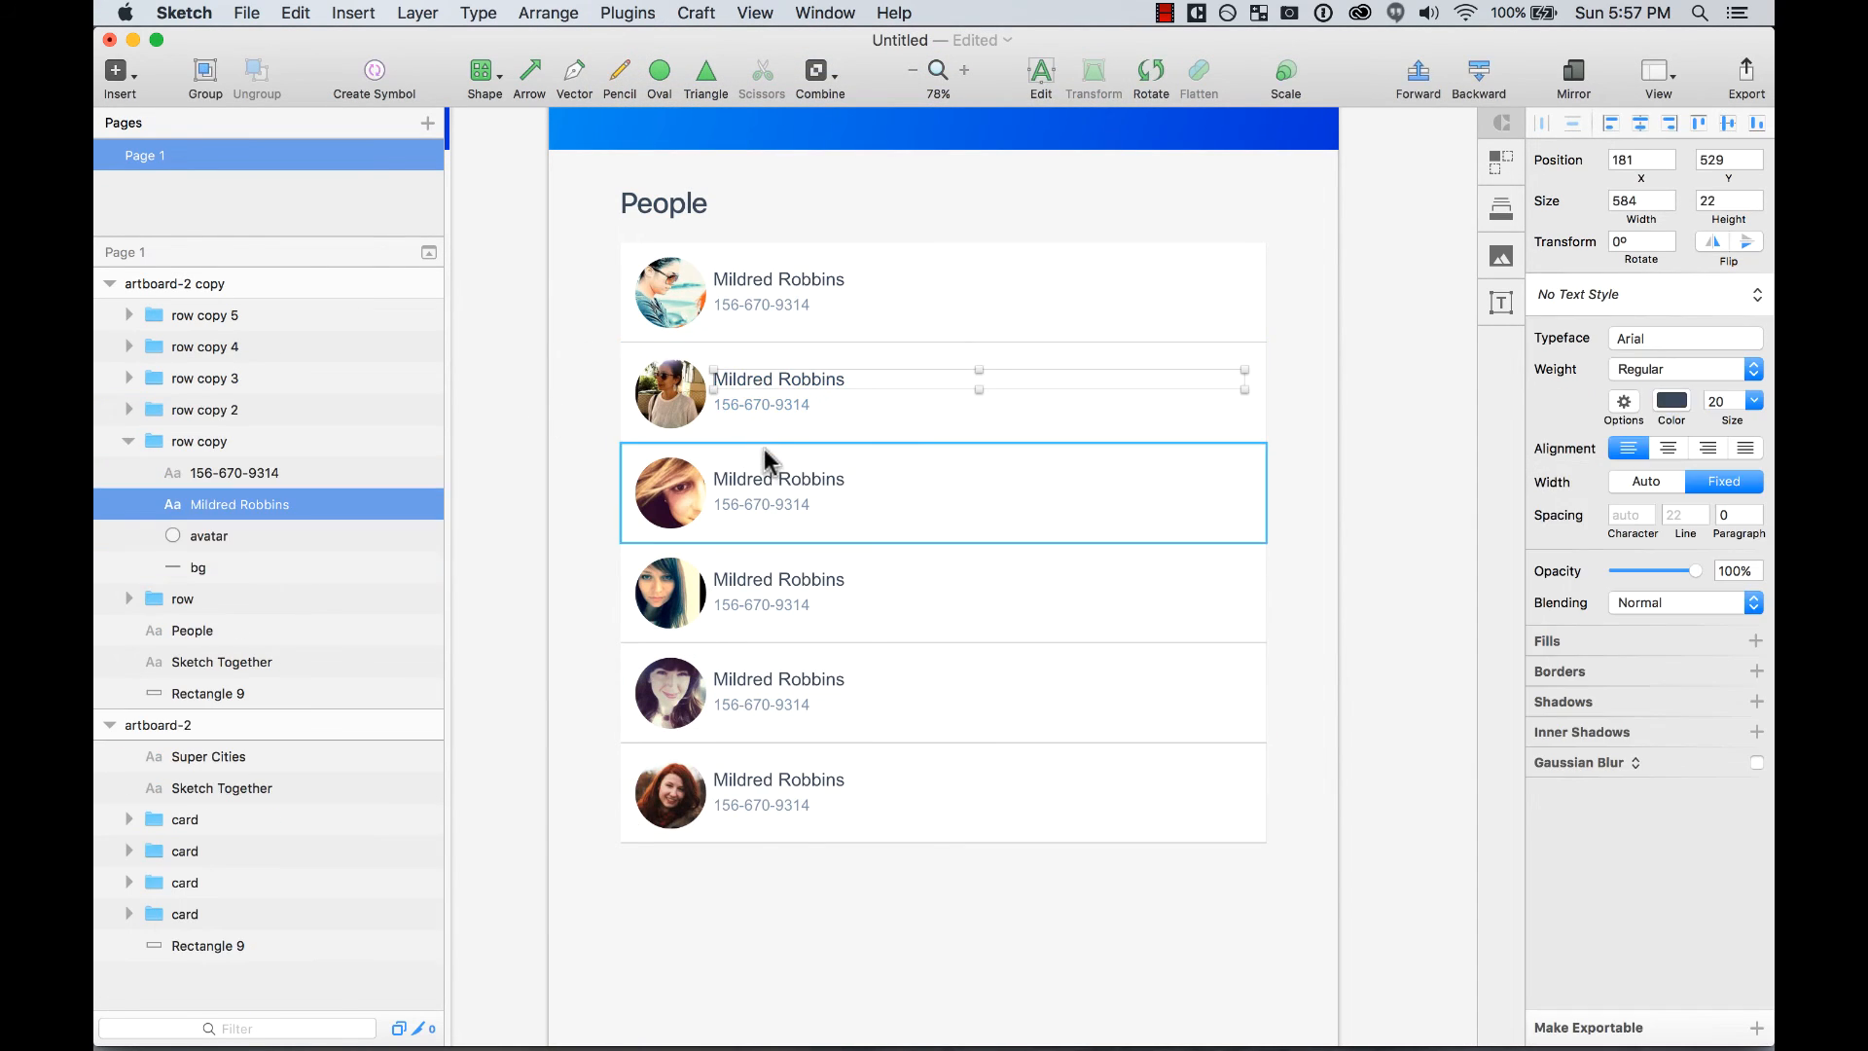
shift+super+click(769, 476)
shift+super+click(769, 574)
shift+super+click(768, 679)
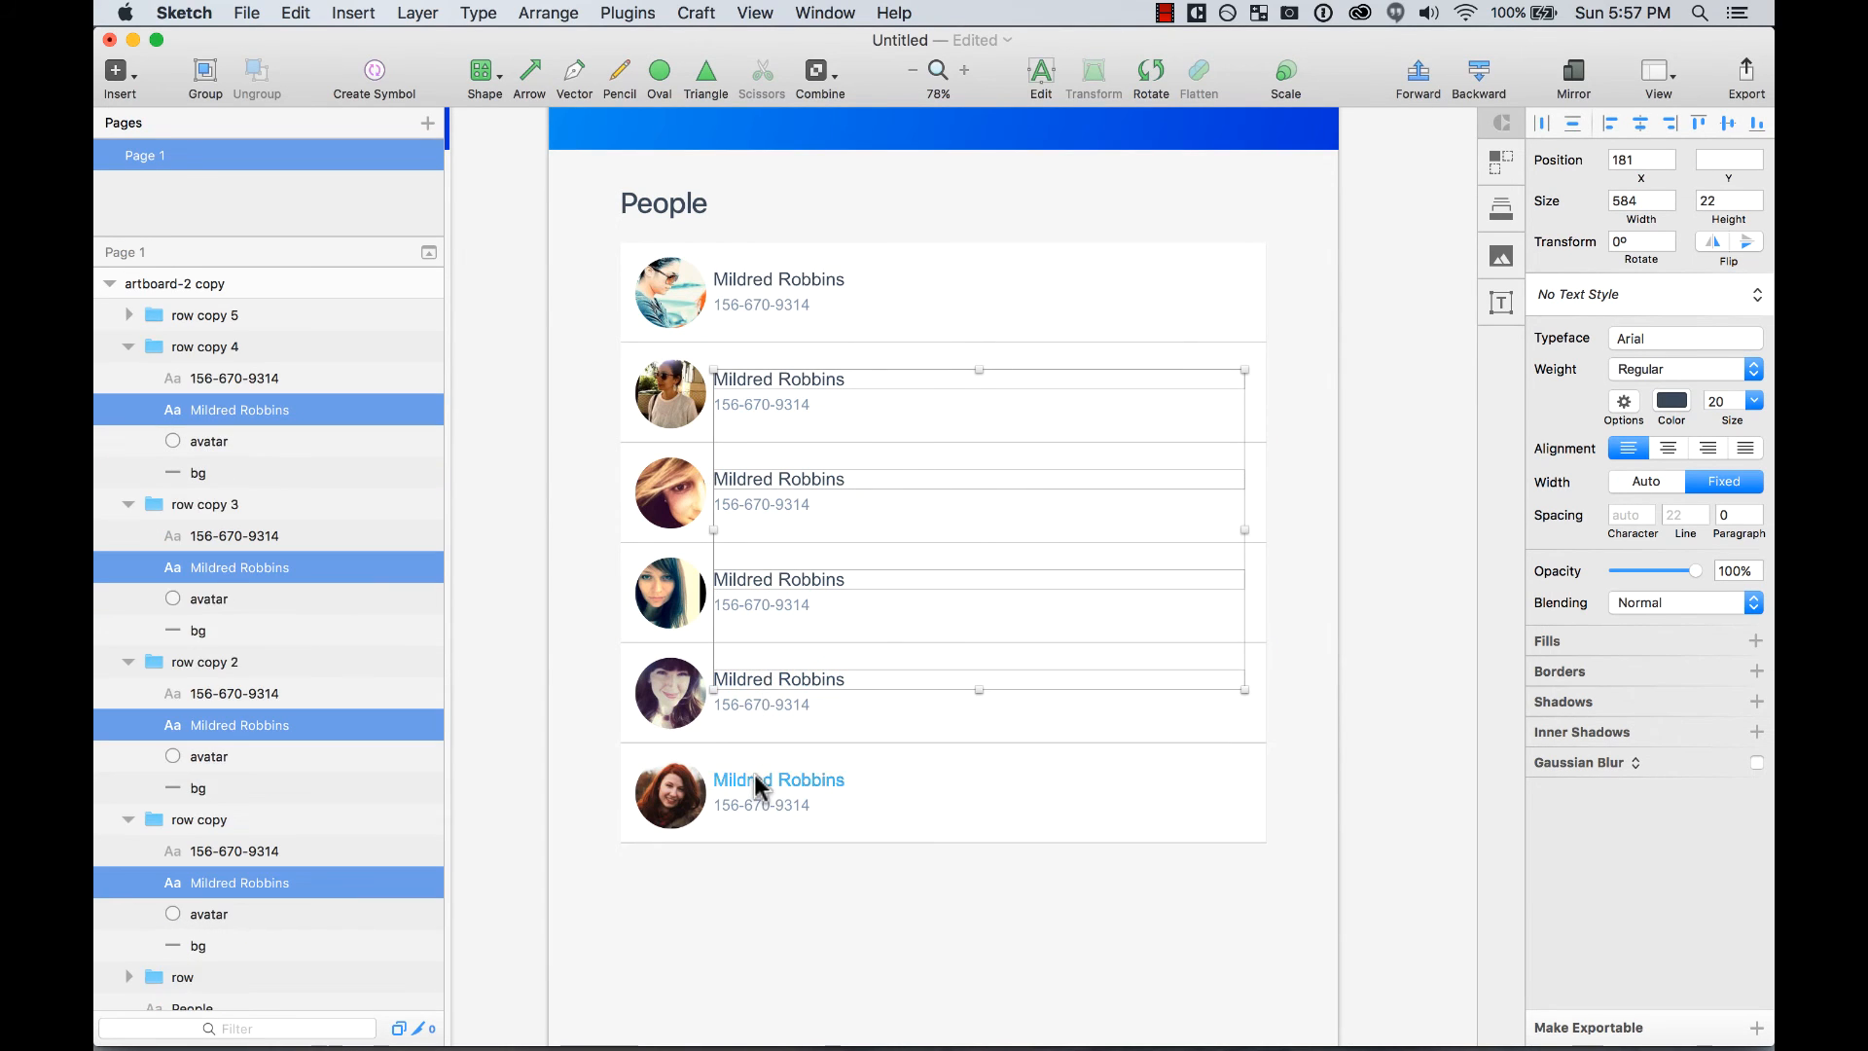
shift+super+click(757, 779)
click(627, 13)
mouse_move(875, 62)
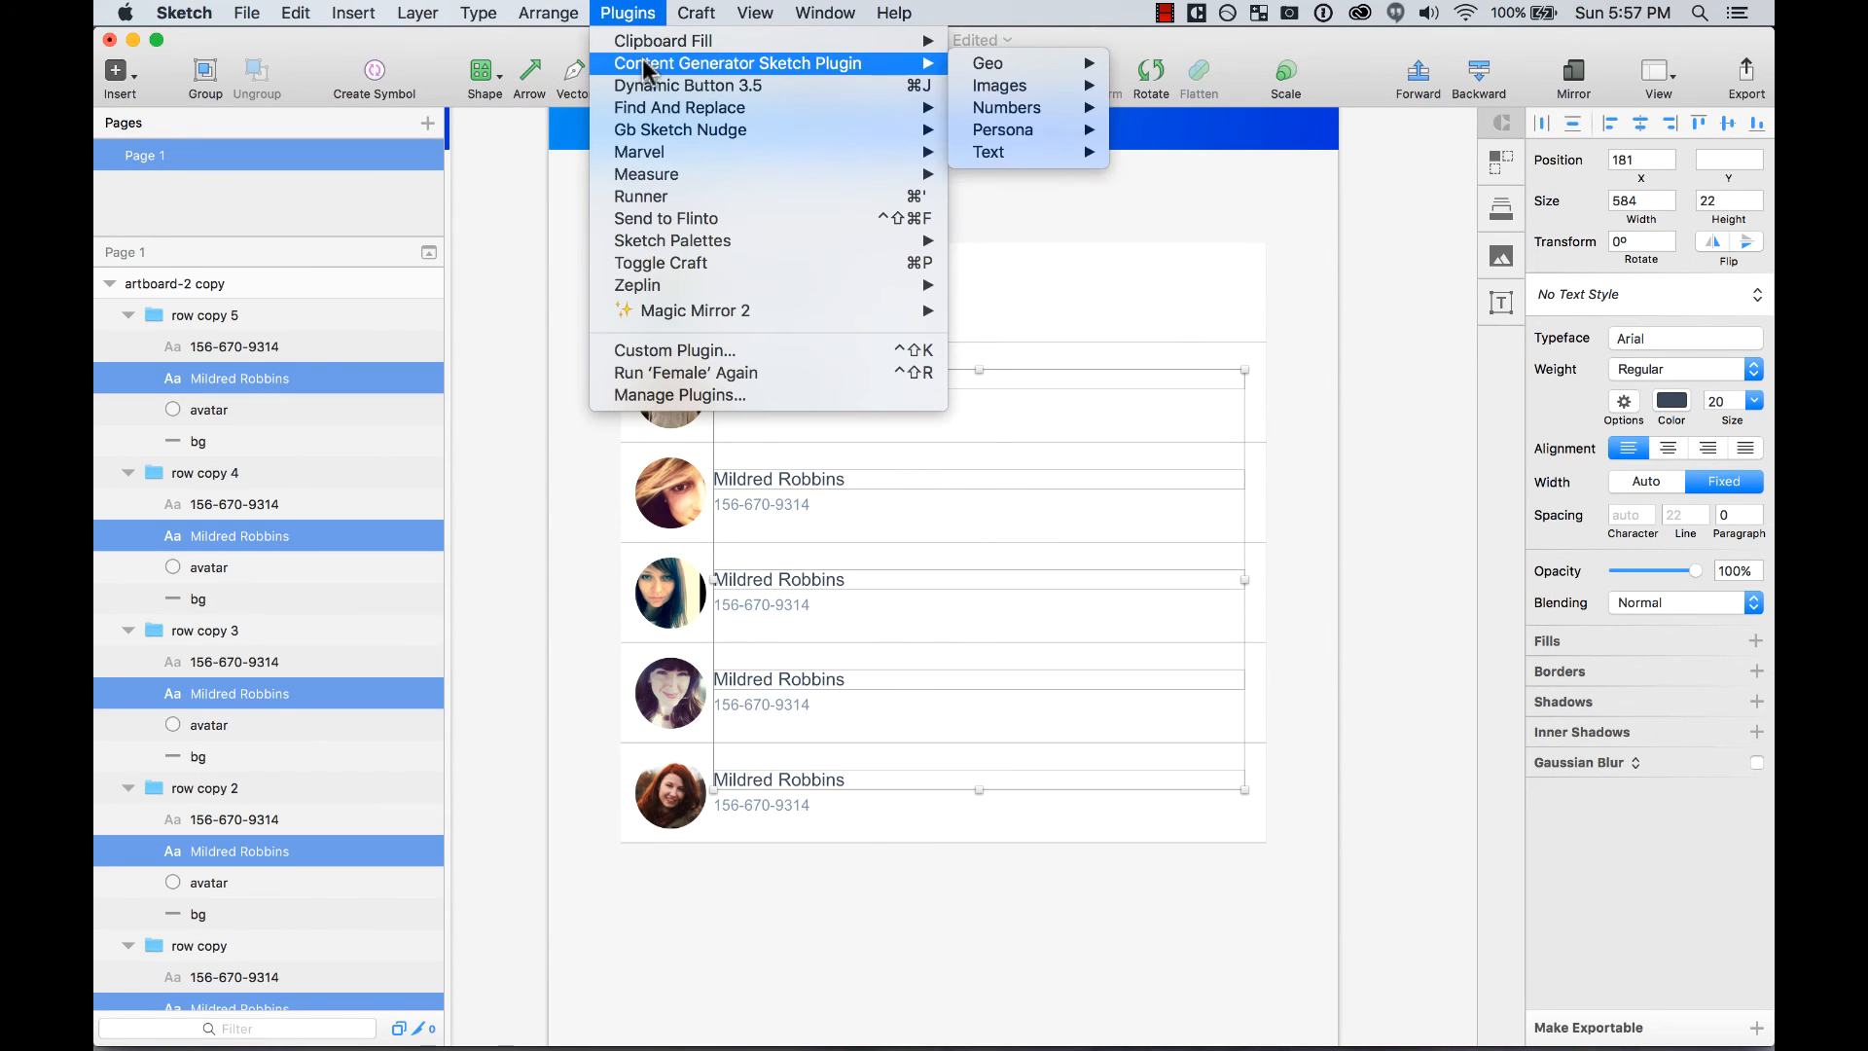
mouse_move(1063, 131)
mouse_move(1183, 160)
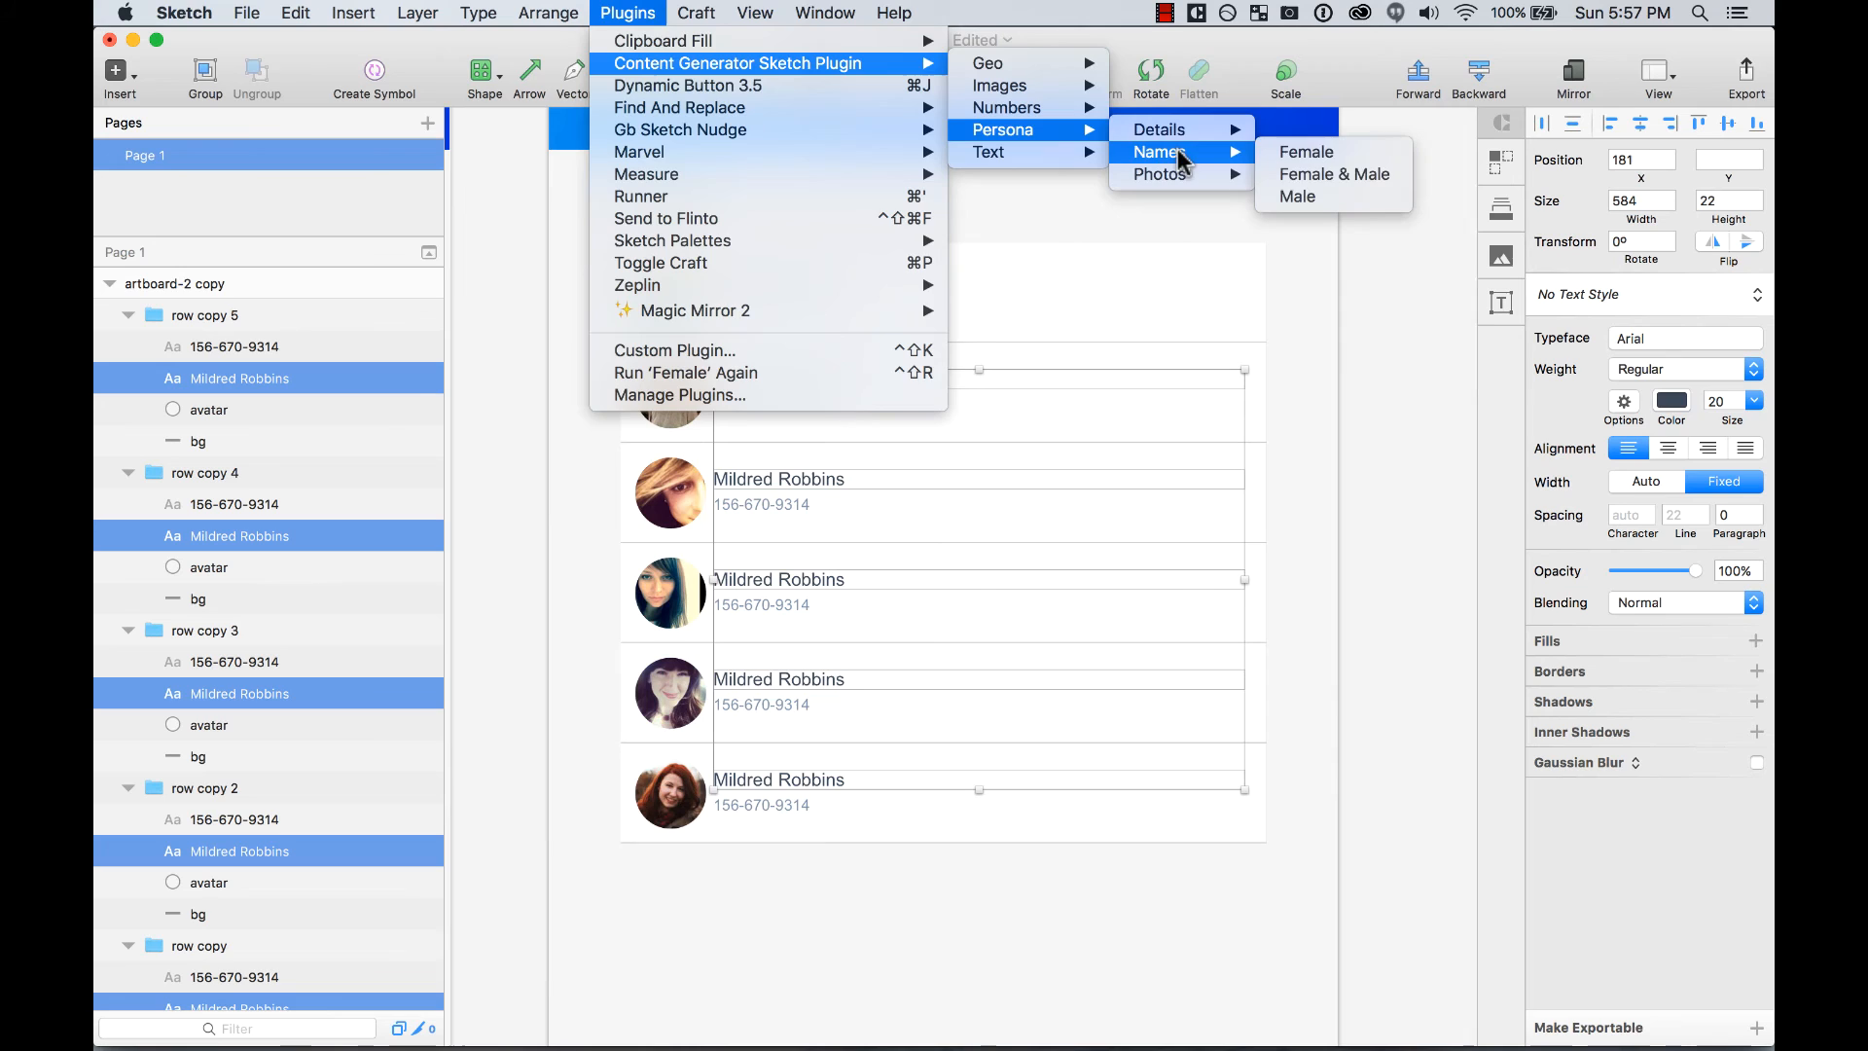
click(1311, 155)
Fill the five selected name layers with Female sample names using Craft's Type samples
click(1501, 303)
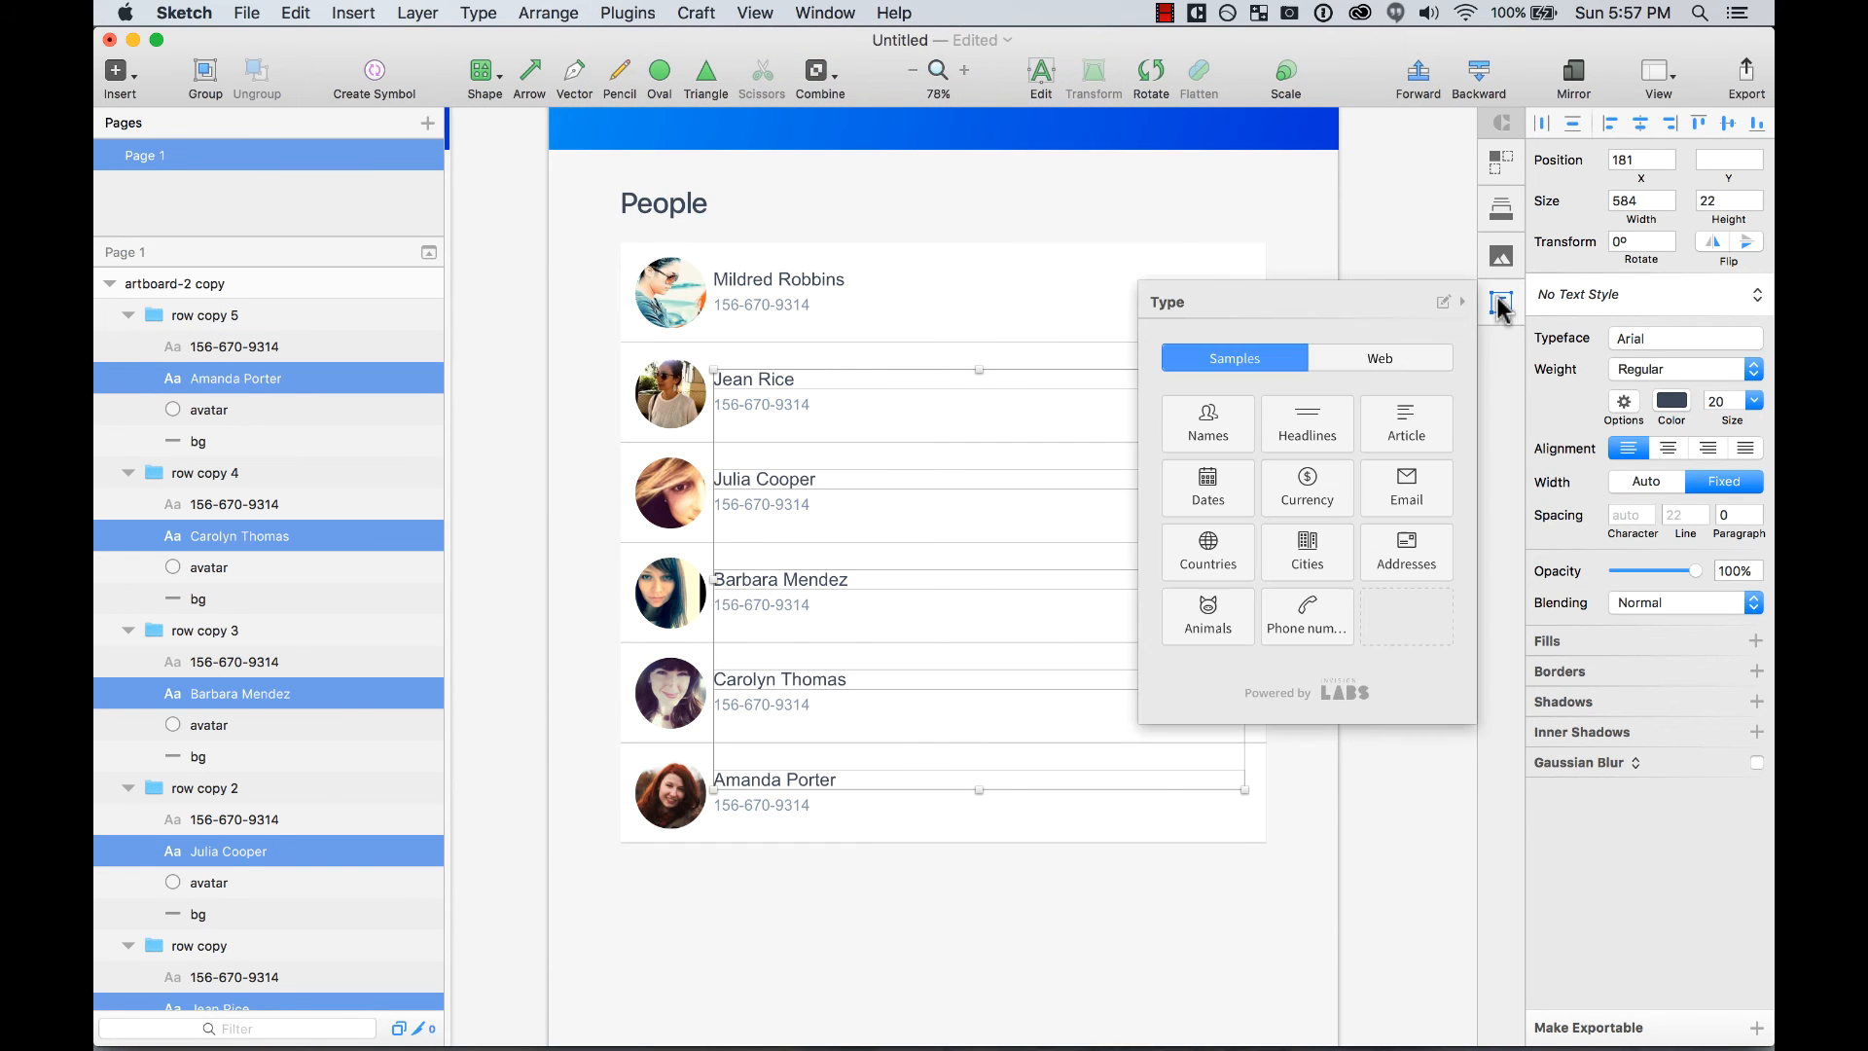
click(1228, 430)
click(1222, 483)
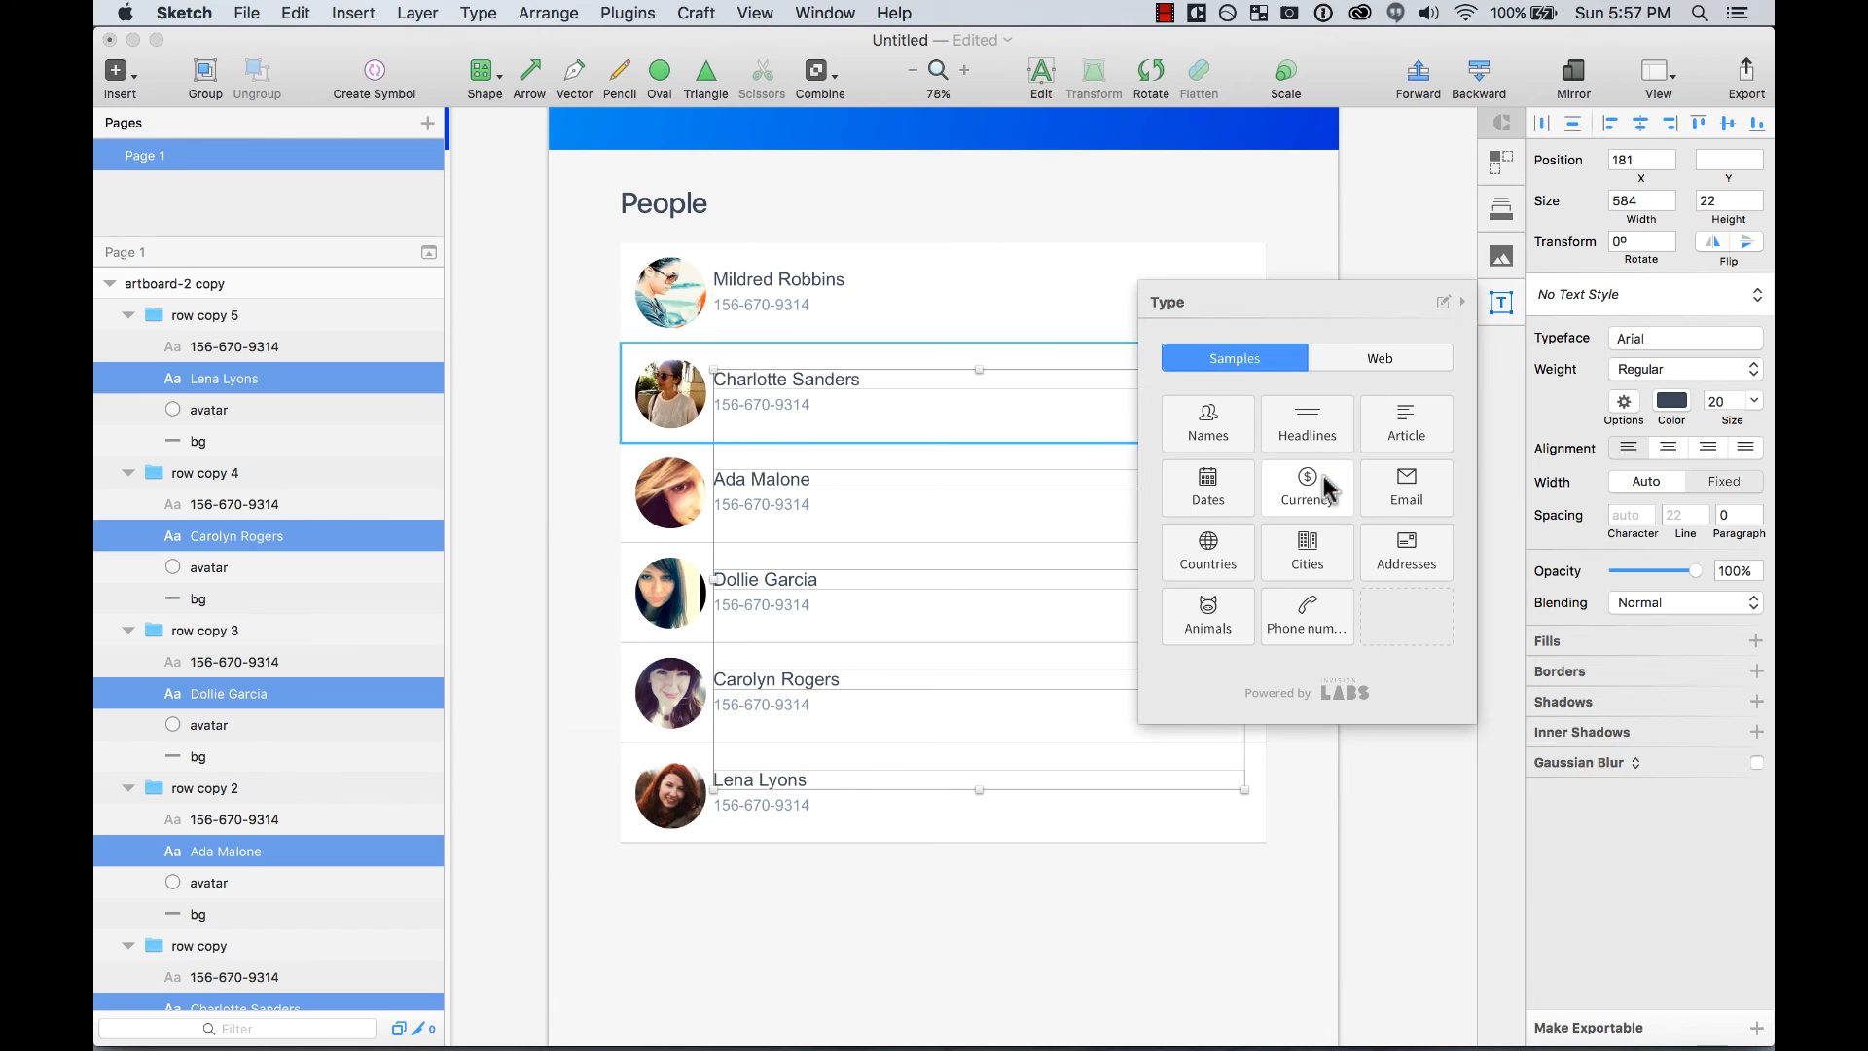
click(1501, 304)
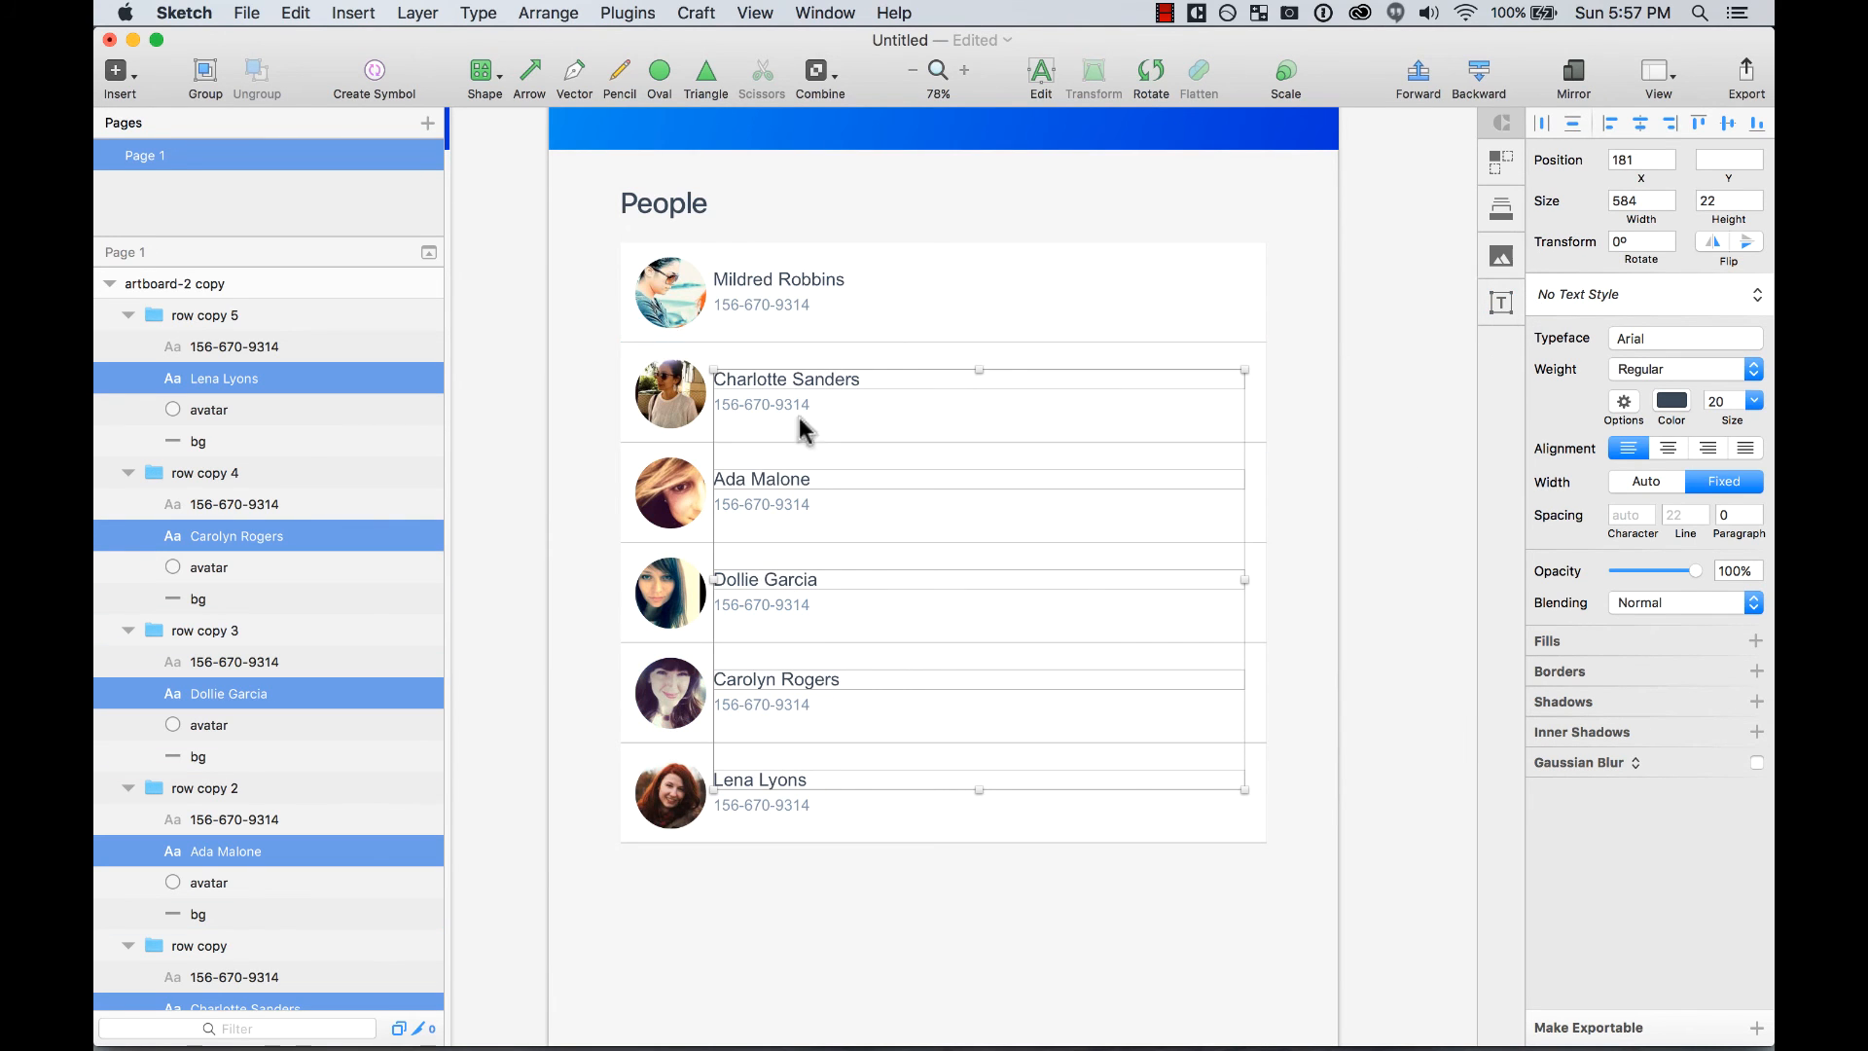
Replace the phone numbers in the five duplicated People rows with sample phone numbers from Craft's Type samples
click(773, 407)
shift+click(776, 507)
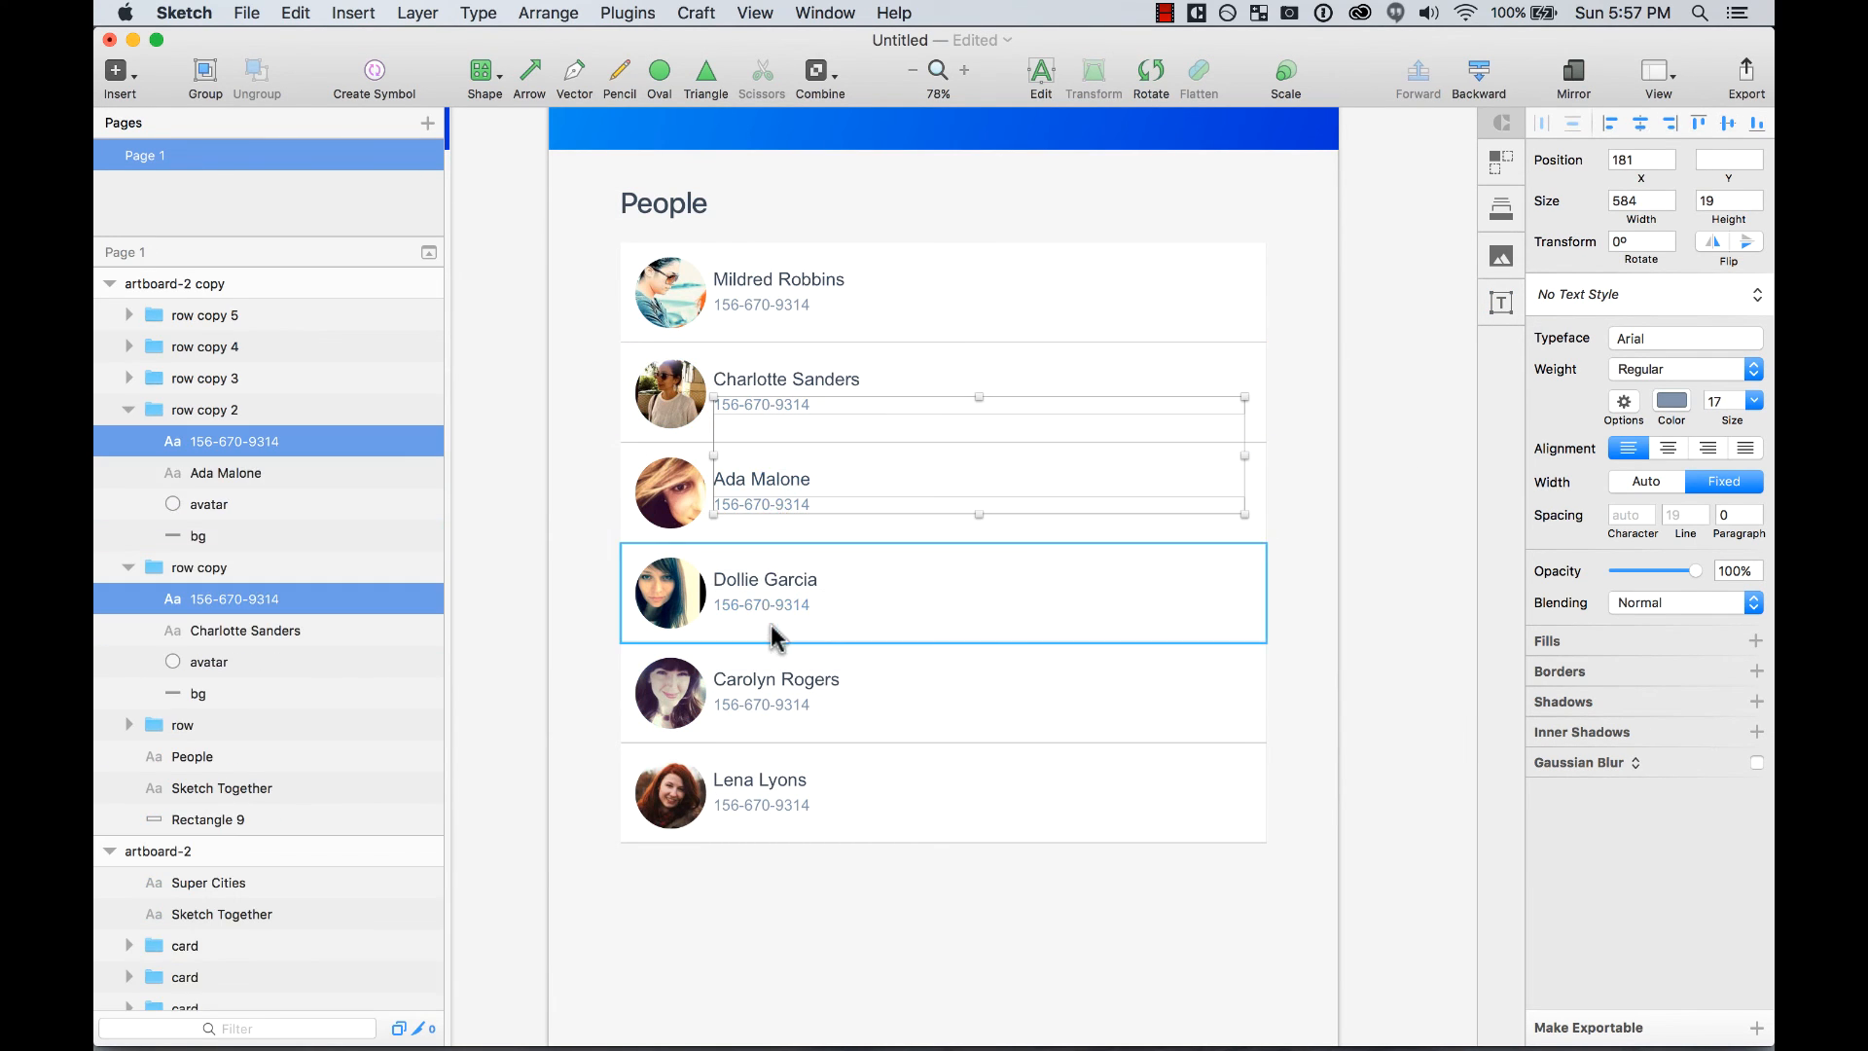
shift+click(776, 607)
shift+click(775, 707)
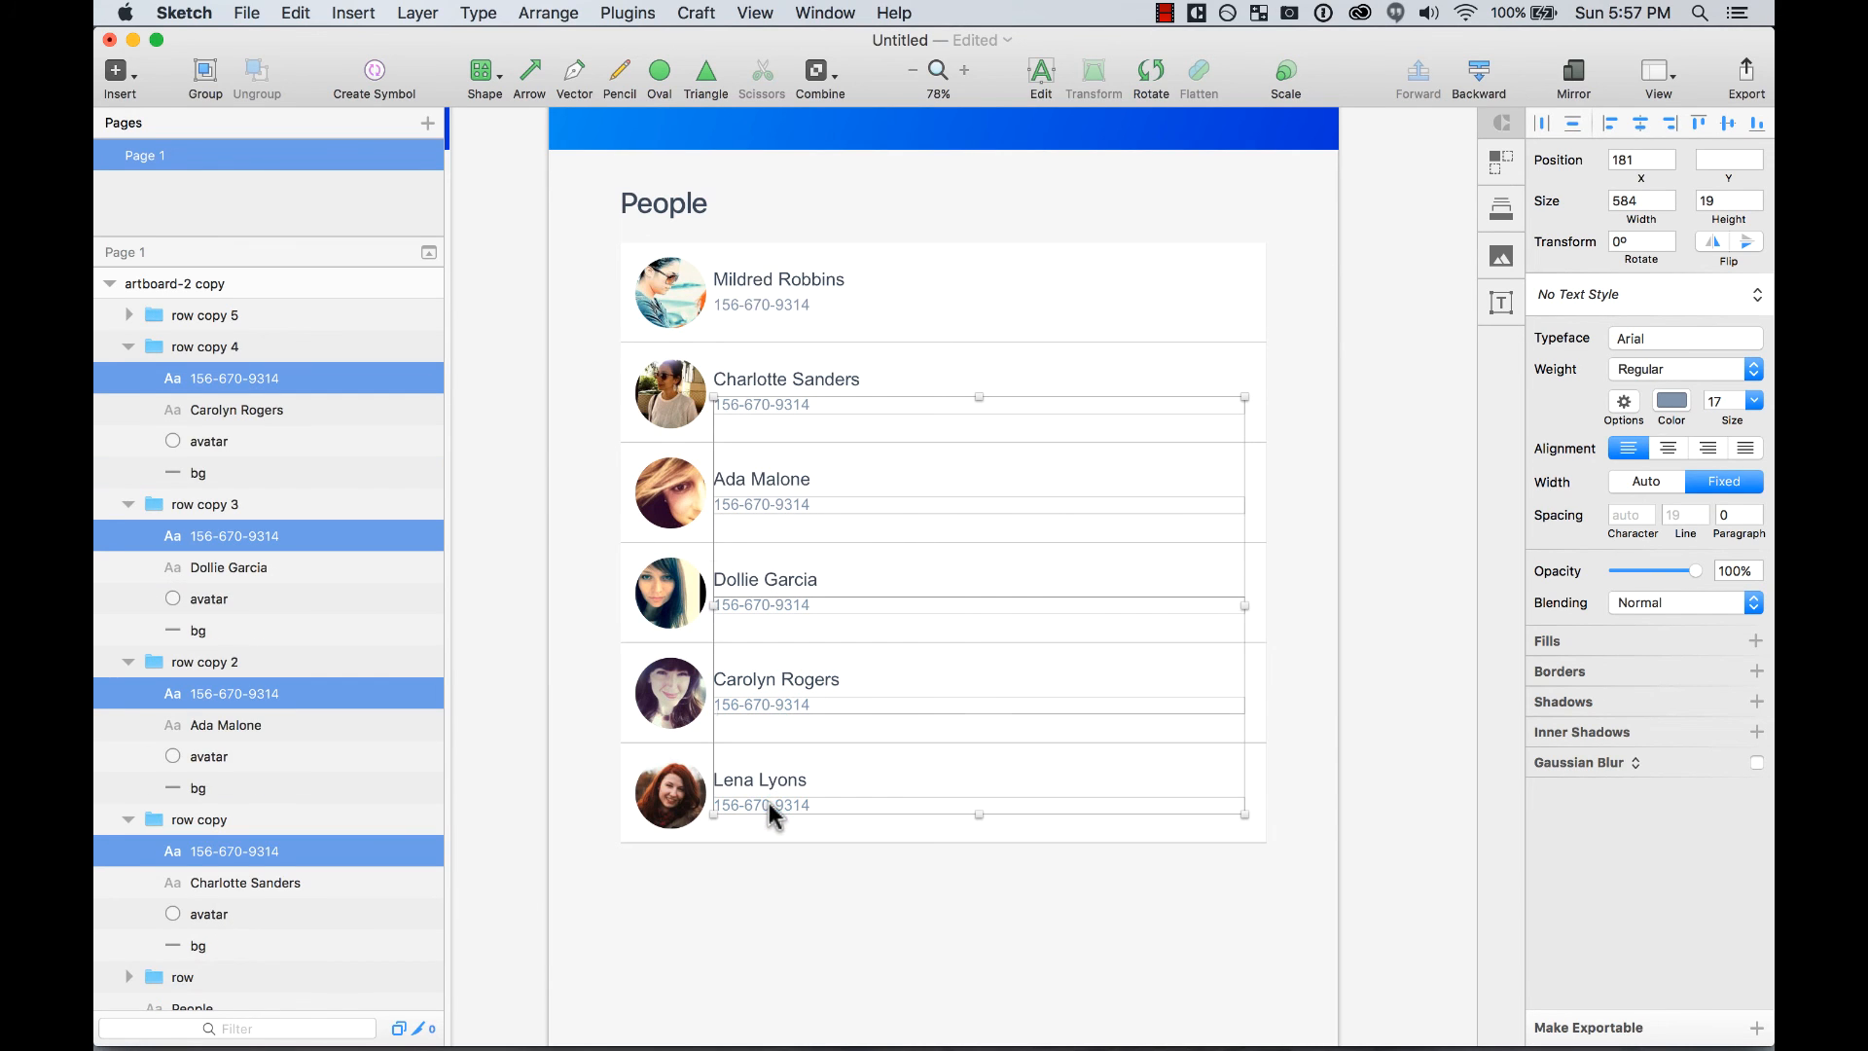
click(1501, 303)
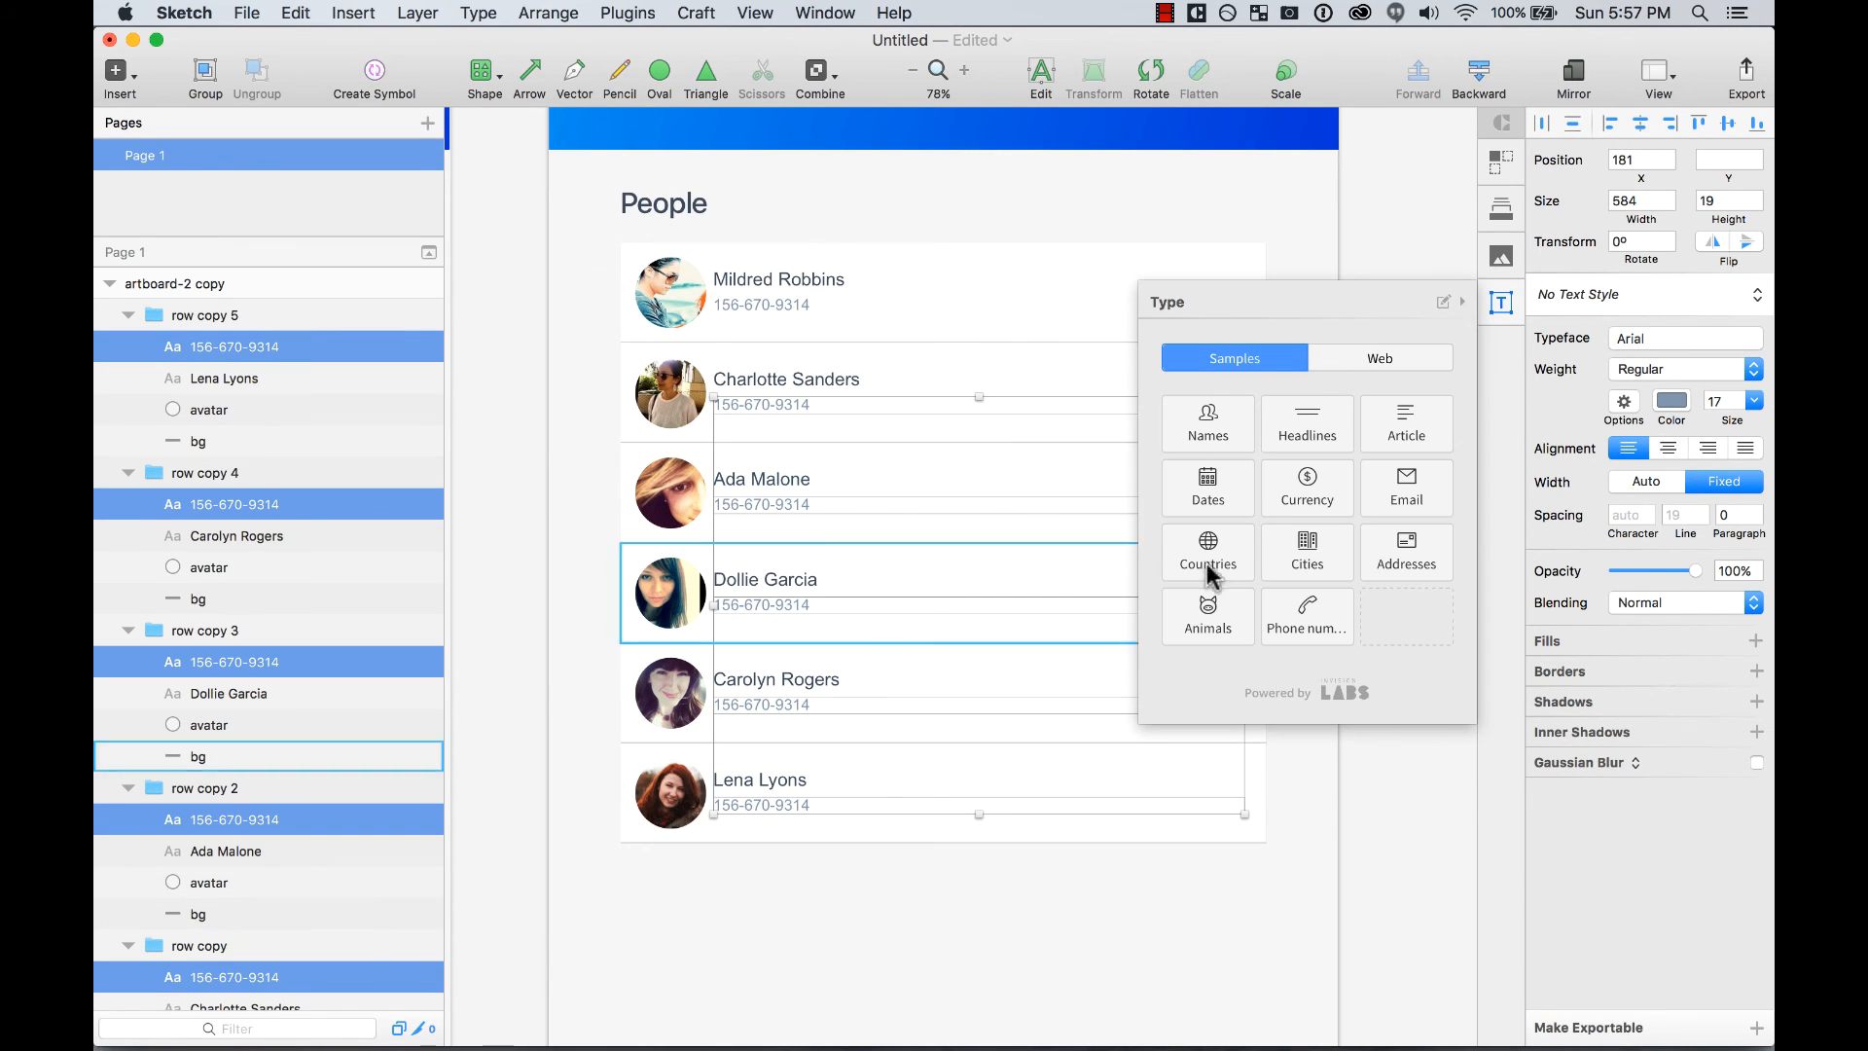
click(1304, 609)
click(993, 967)
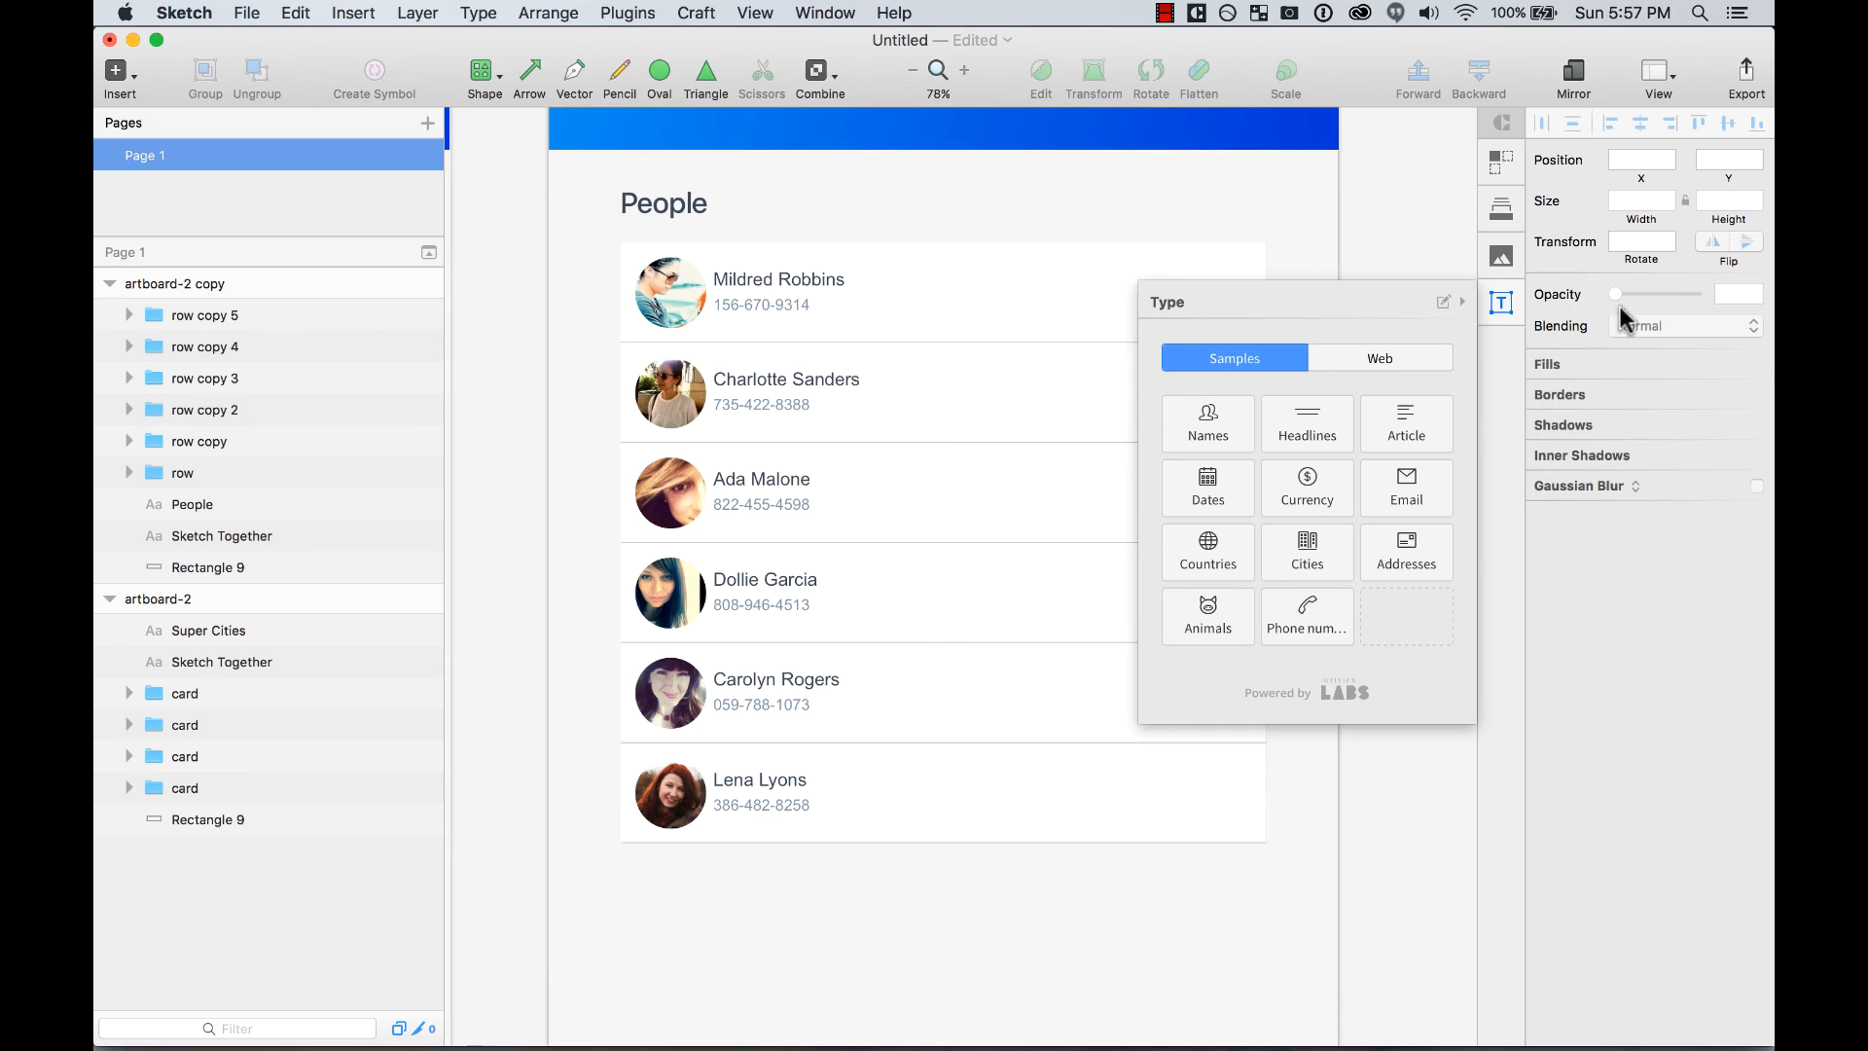
click(1501, 303)
Examine the People list and the Super Cities cards, viewing both artboards side by side
key(super+minus)
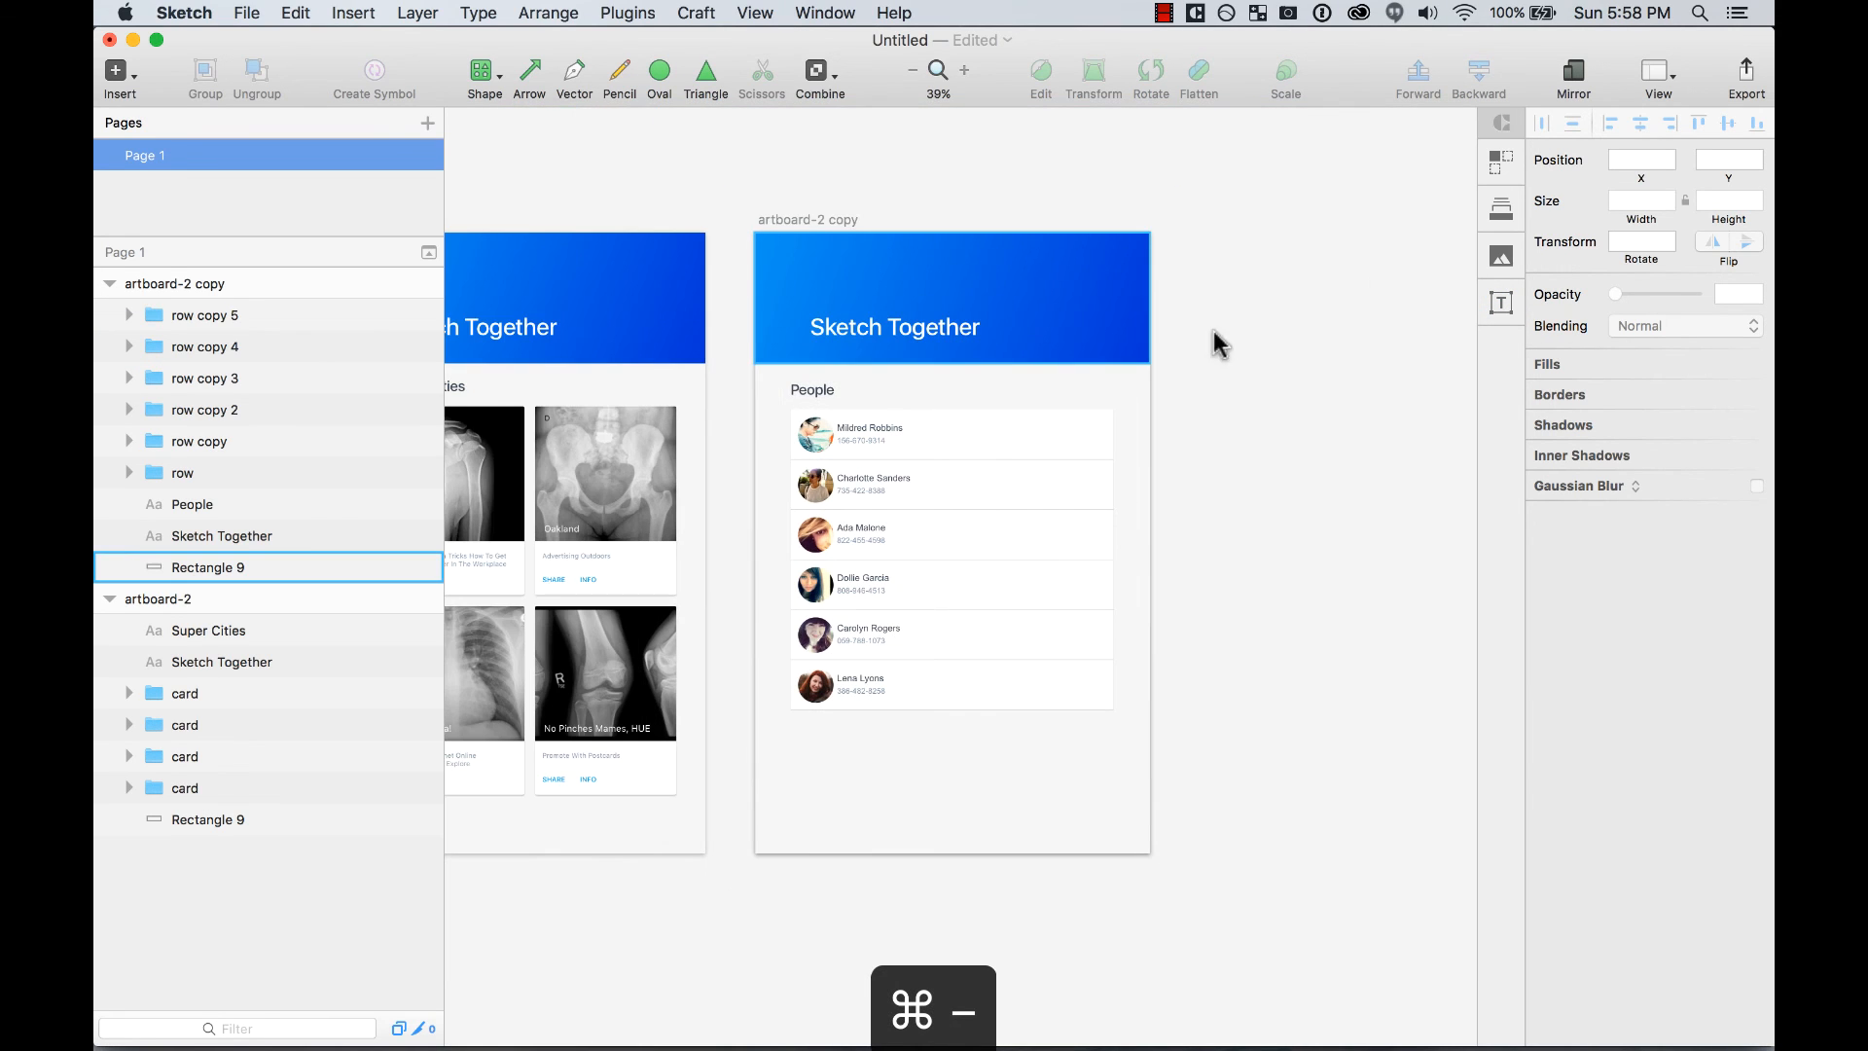
key(z)
drag(744, 208, 1196, 822)
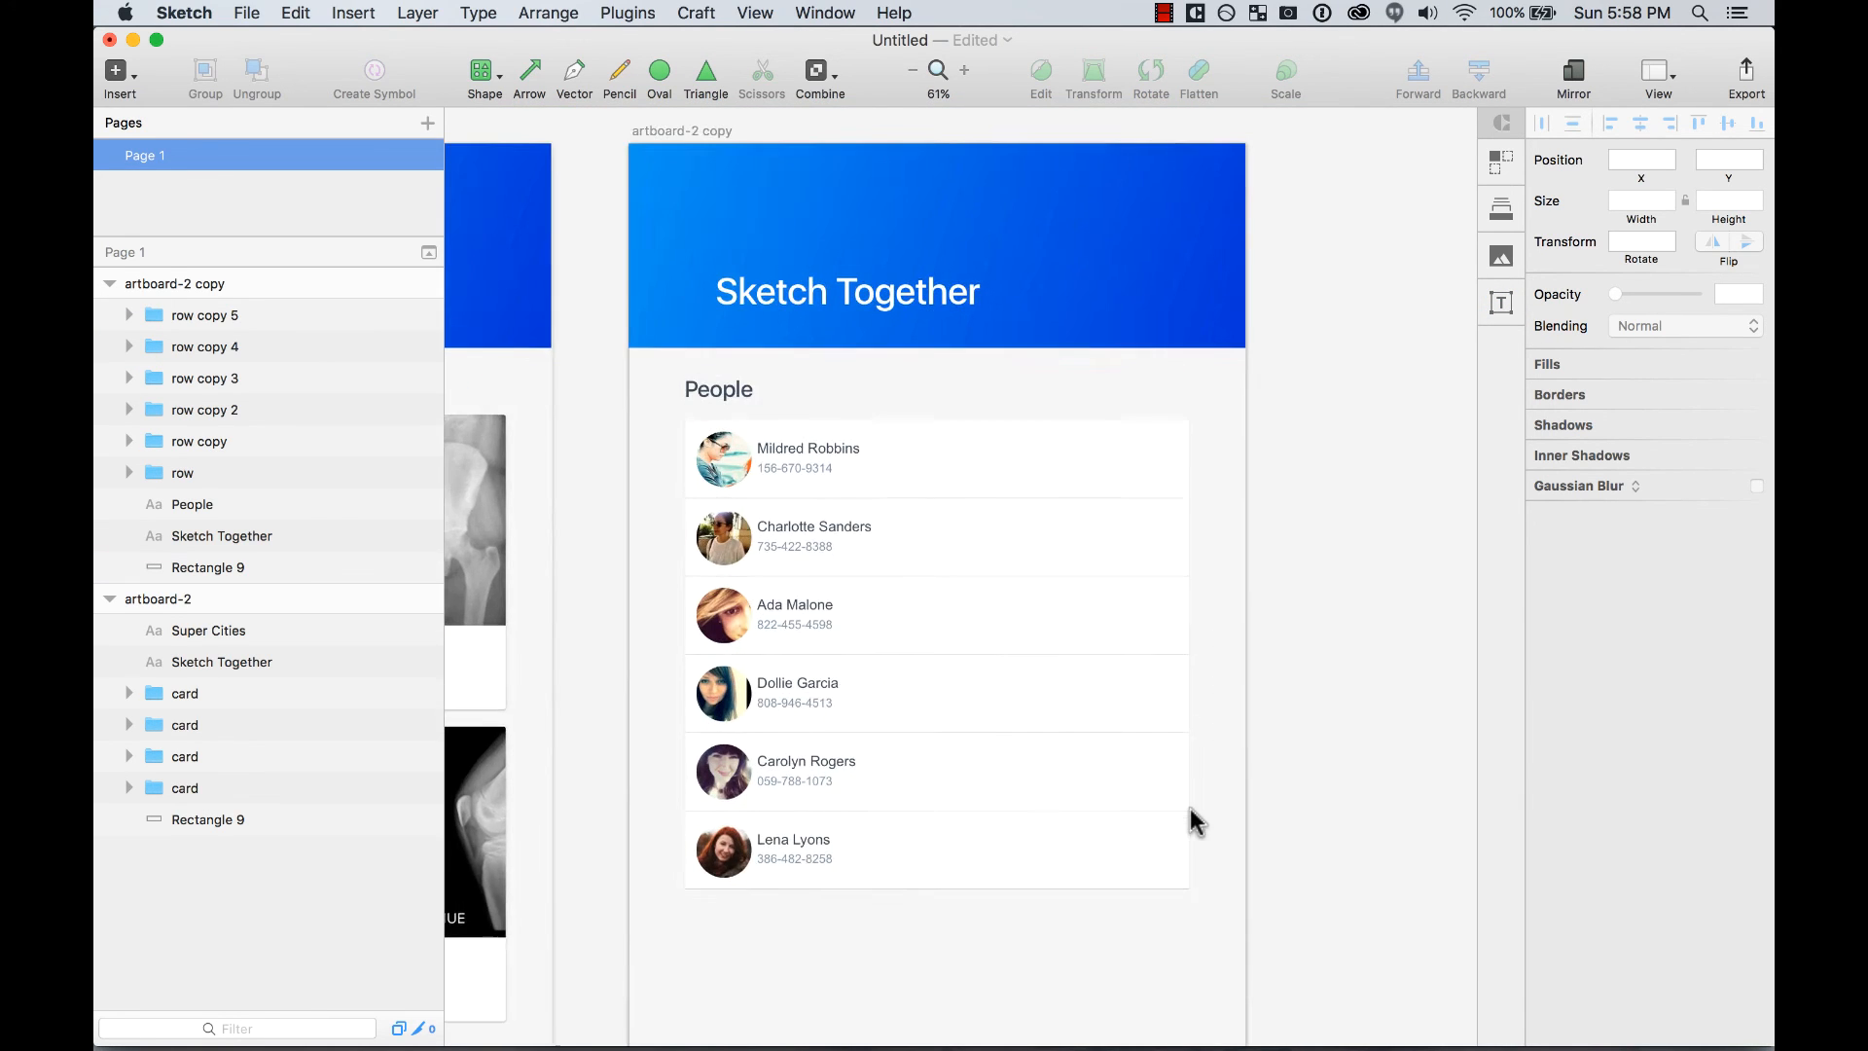
scroll(1197, 822, left, 15)
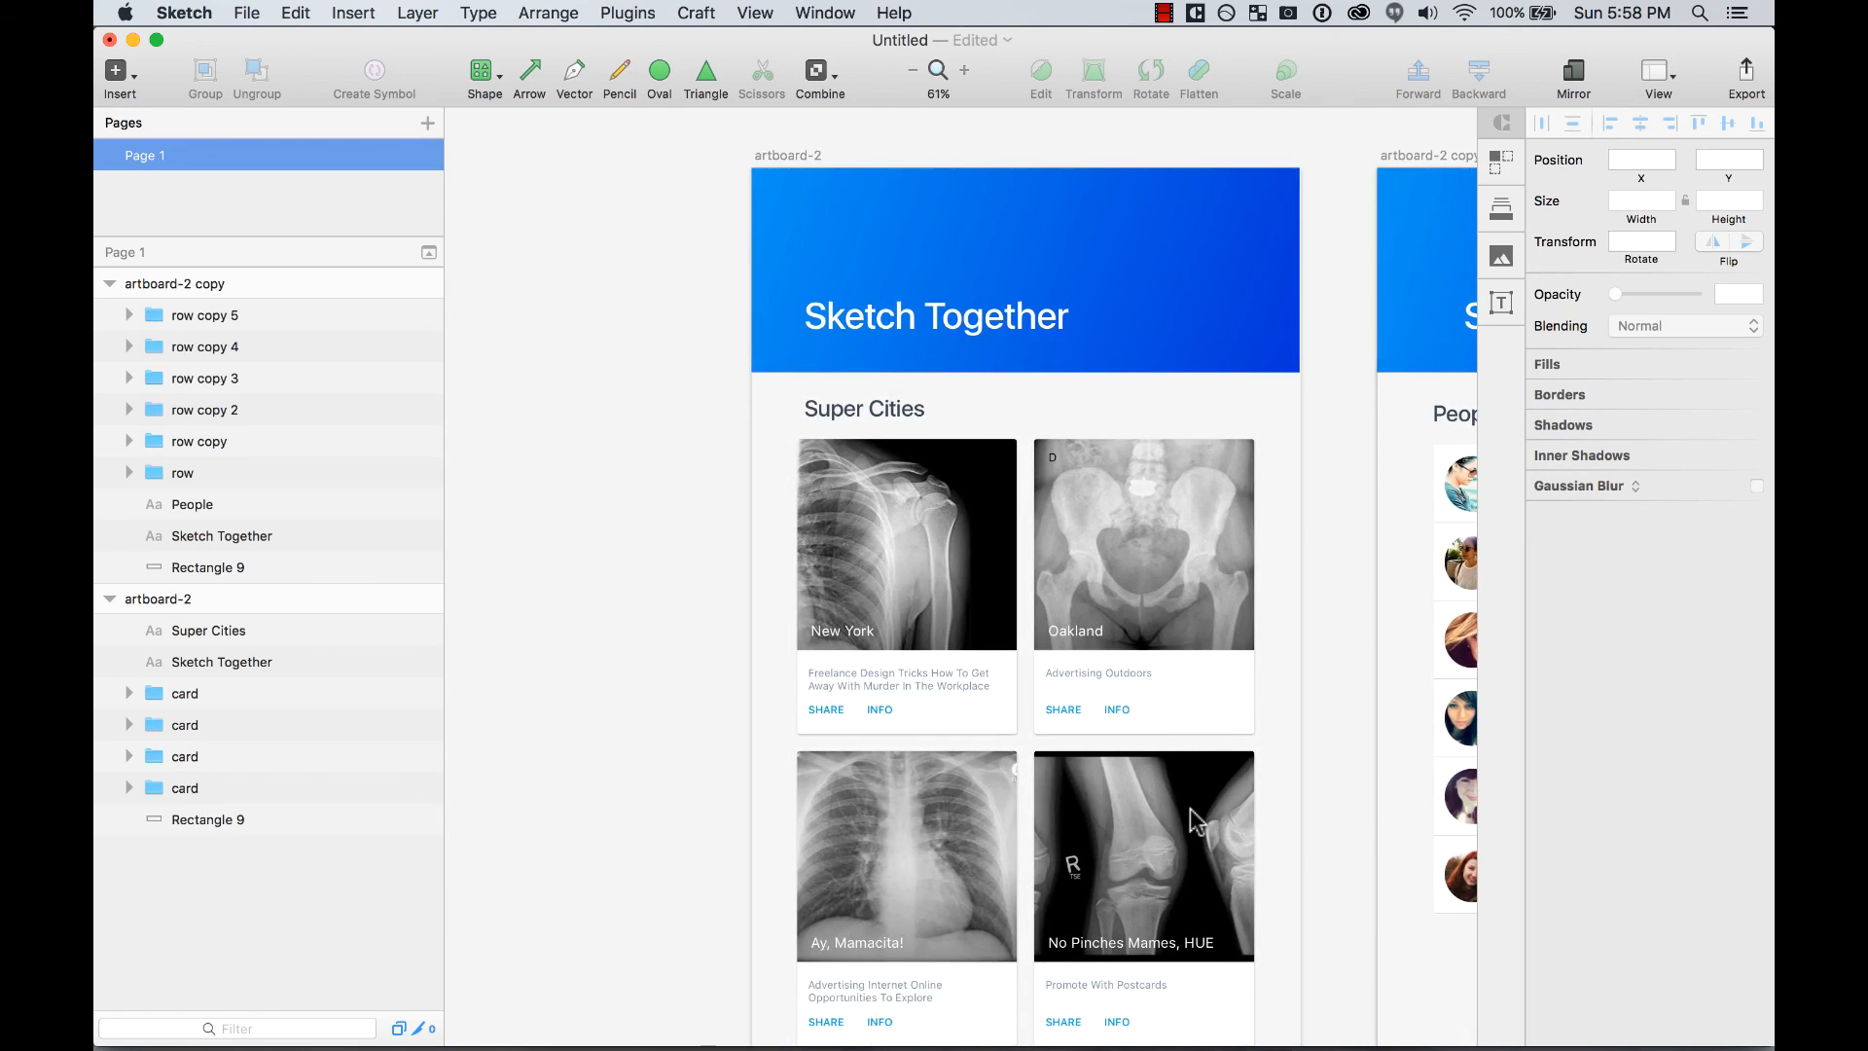
key(super+minus)
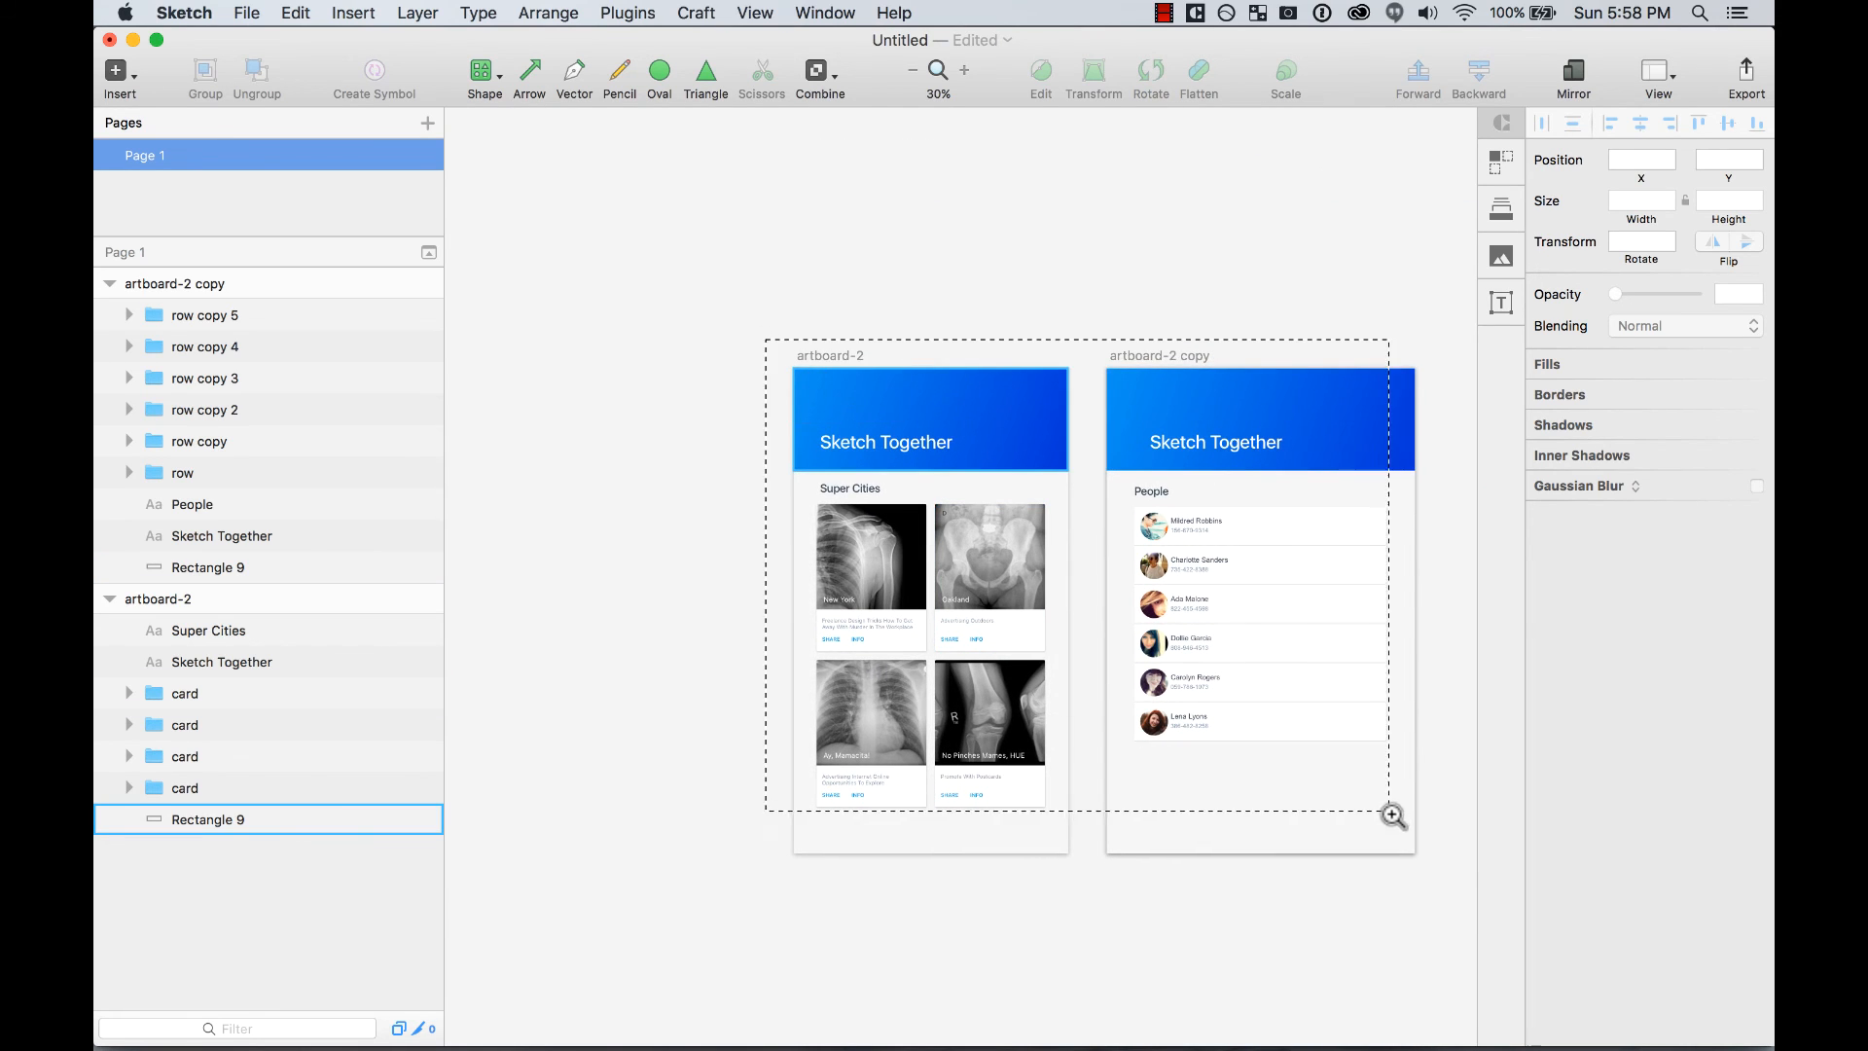
drag(1394, 816, 1450, 890)
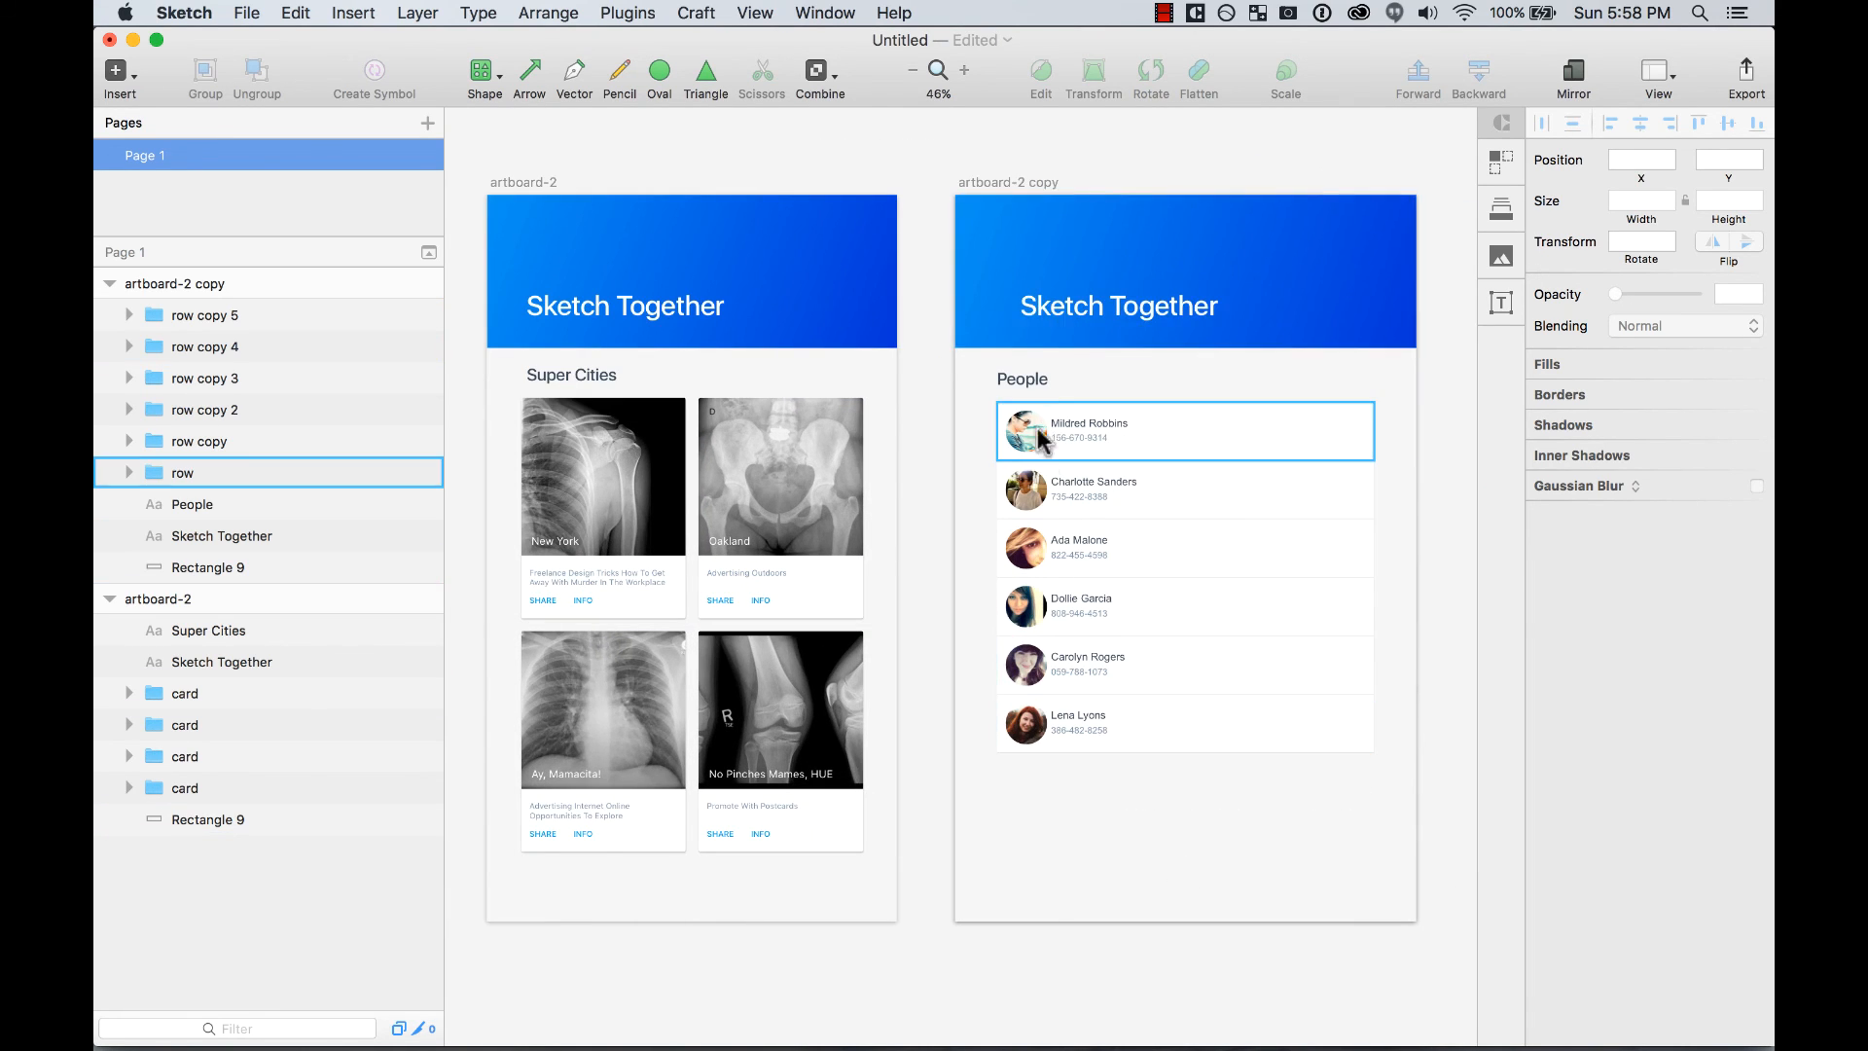
drag(968, 361, 1149, 774)
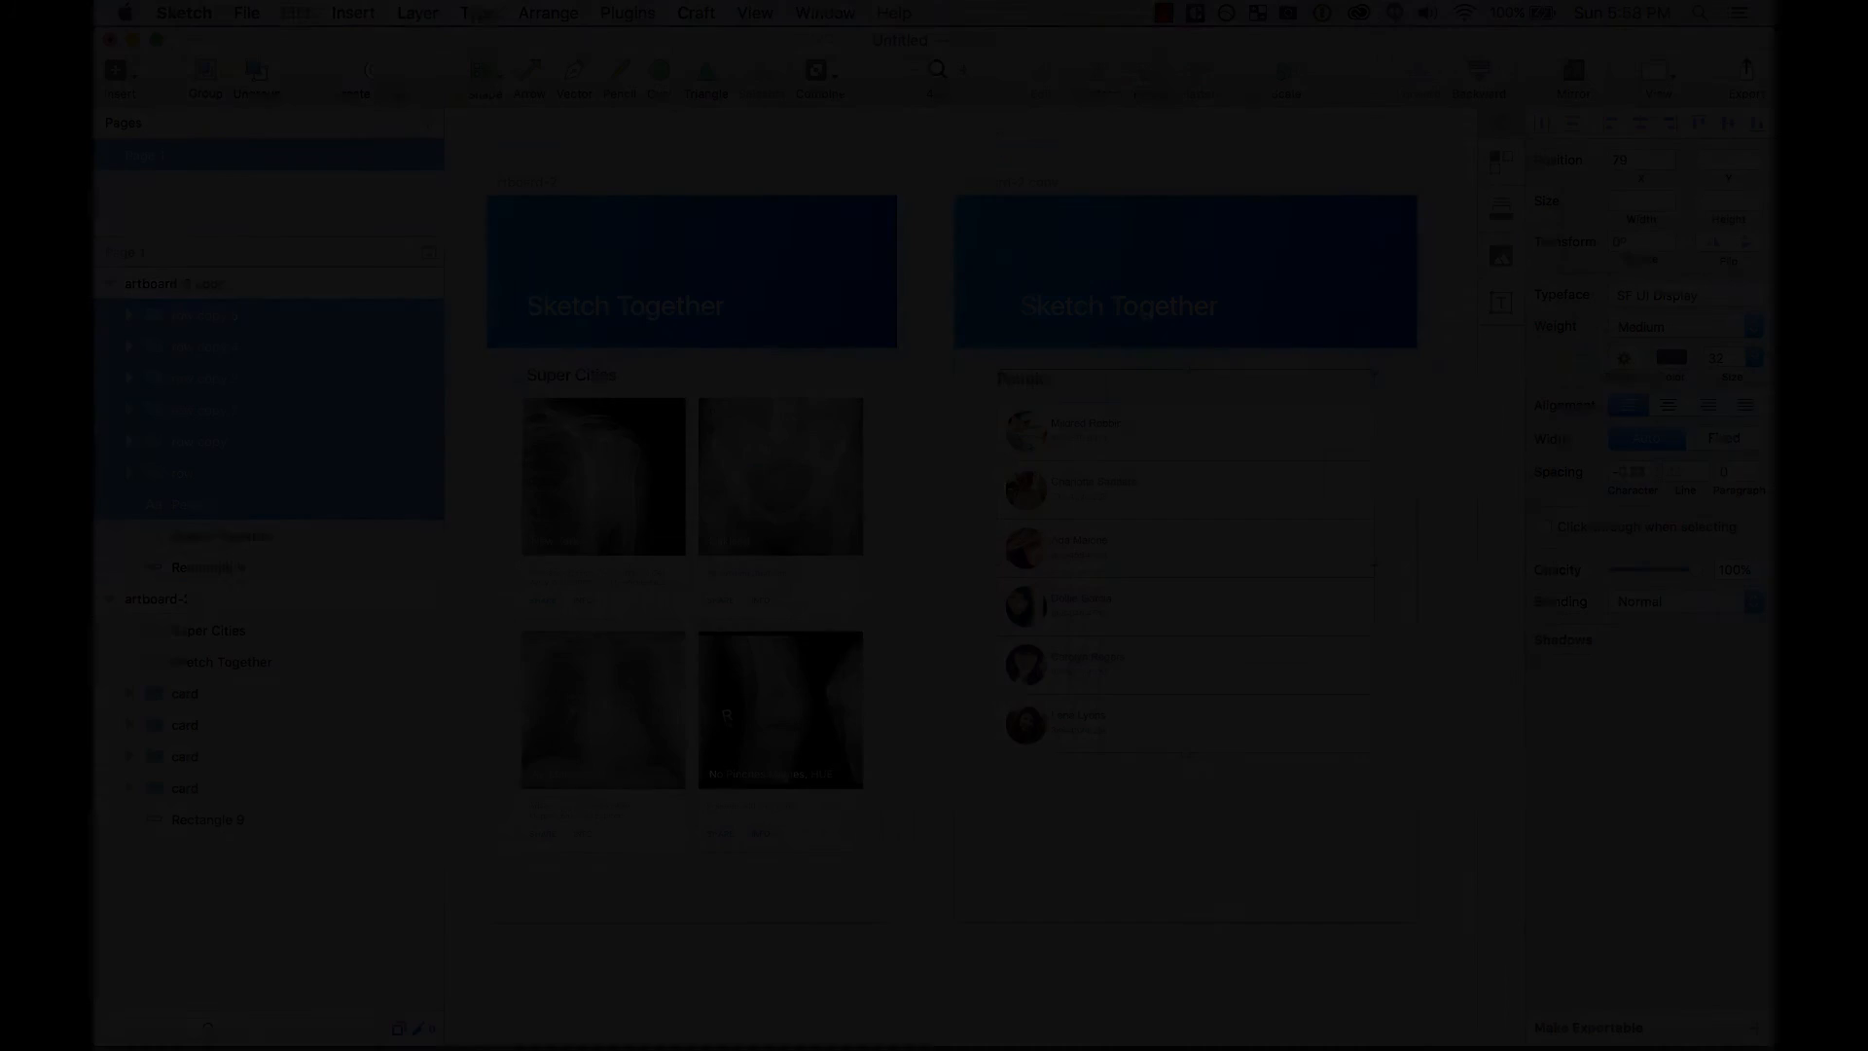